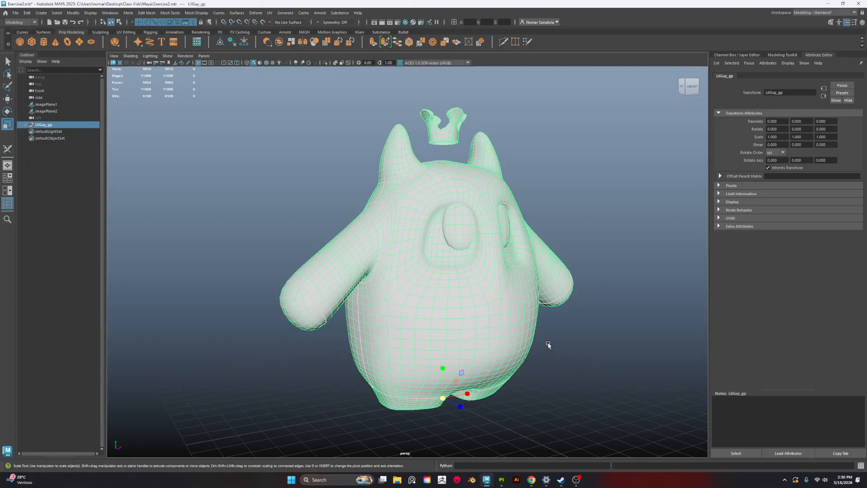
# Inspect the crown and both eyes by selecting each mesh to check that they are separate, properly named objects
pyautogui.keyDown('alt'); pyautogui.moveTo(596, 323); pyautogui.dragTo(549, 327); pyautogui.keyUp('alt')
pyautogui.click(450, 135)
pyautogui.keyDown('alt'); pyautogui.moveTo(548, 142); pyautogui.dragTo(529, 238, button='middle'); pyautogui.keyUp('alt')
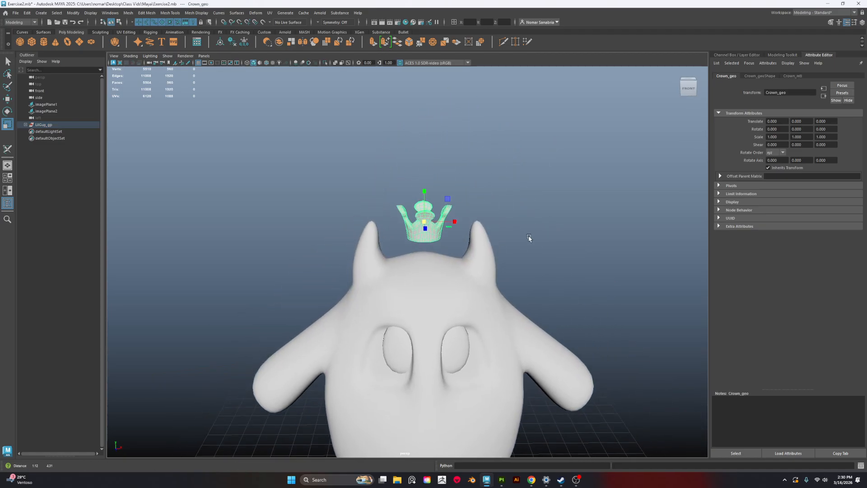
pyautogui.keyDown('alt'); pyautogui.moveTo(529, 238); pyautogui.dragTo(612, 306, button='right'); pyautogui.keyUp('alt')
pyautogui.keyDown('alt'); pyautogui.moveTo(398, 190); pyautogui.dragTo(429, 154); pyautogui.keyUp('alt')
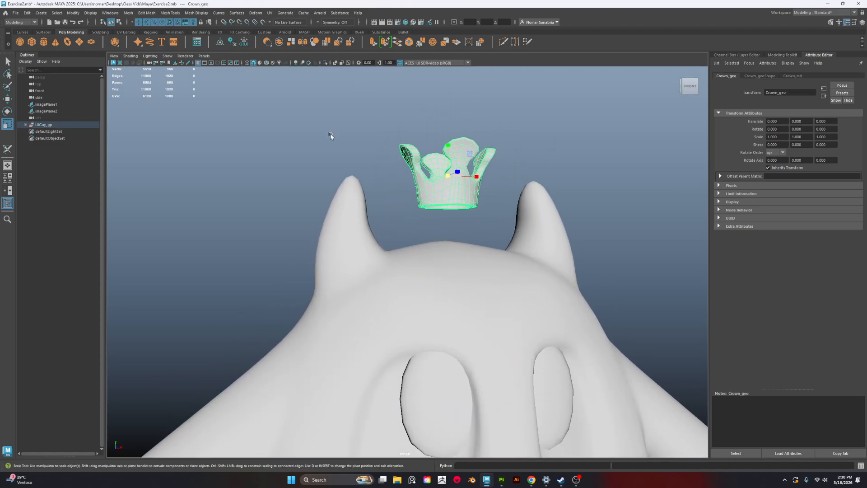
pyautogui.click(397, 324)
pyautogui.keyDown('alt'); pyautogui.moveTo(398, 324); pyautogui.dragTo(476, 324, button='right'); pyautogui.keyUp('alt')
pyautogui.click(398, 343)
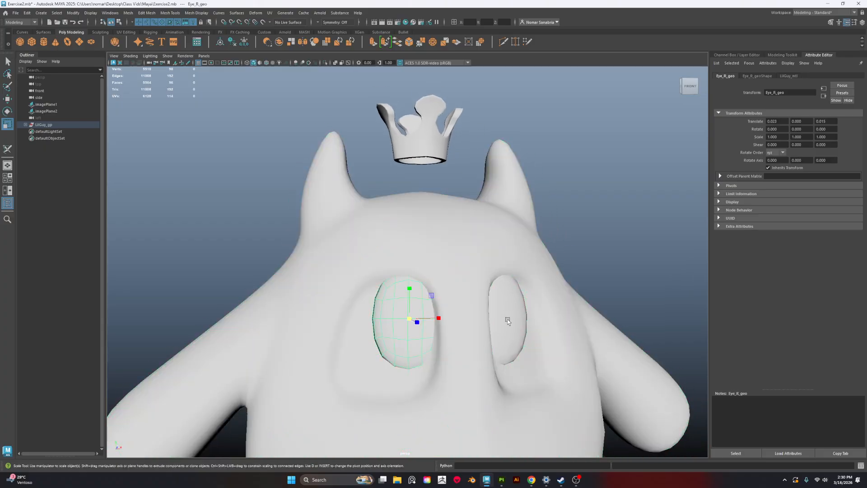
pyautogui.click(507, 320)
pyautogui.keyDown('alt'); pyautogui.moveTo(591, 389); pyautogui.dragTo(538, 375, button='right'); pyautogui.keyUp('alt')
pyautogui.keyDown('alt'); pyautogui.moveTo(400, 339); pyautogui.dragTo(428, 357); pyautogui.keyUp('alt')
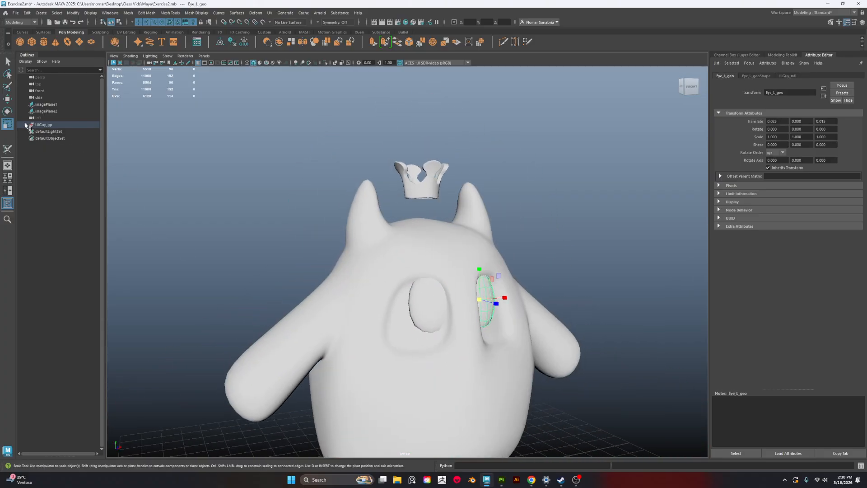
pyautogui.keyDown('alt'); pyautogui.moveTo(476, 235); pyautogui.dragTo(407, 184); pyautogui.keyUp('alt')
pyautogui.click(410, 200)
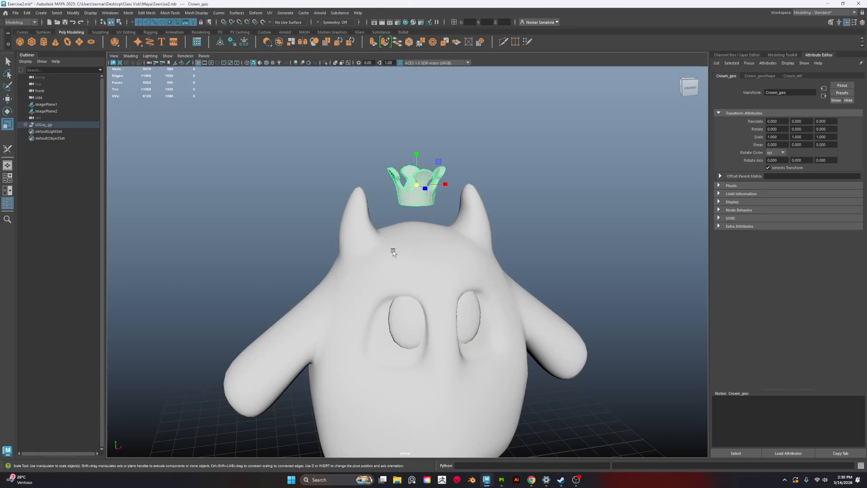
# Check the material assigned to the body, the crown and each eye
pyautogui.click(392, 253)
pyautogui.keyDown('alt'); pyautogui.moveTo(548, 275); pyautogui.dragTo(507, 265, button='middle'); pyautogui.keyUp('alt')
pyautogui.click(786, 77)
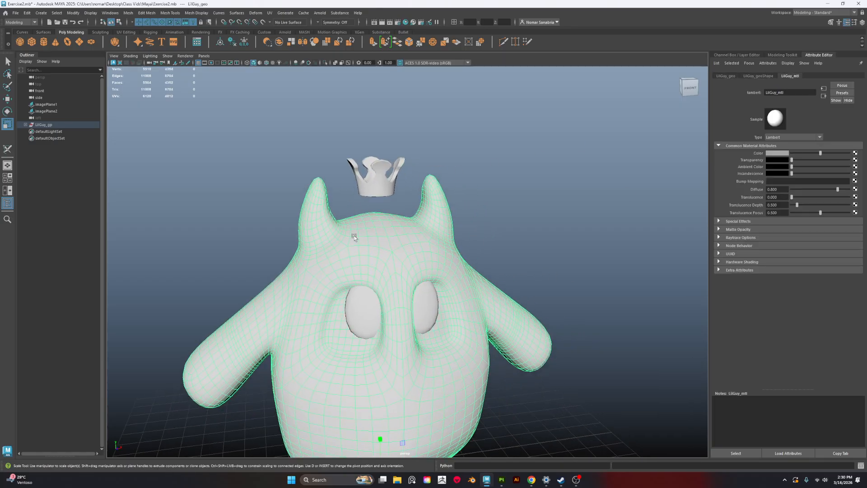
pyautogui.click(375, 179)
pyautogui.click(365, 318)
pyautogui.click(433, 310)
pyautogui.keyDown('alt'); pyautogui.moveTo(433, 310); pyautogui.dragTo(470, 304); pyautogui.keyUp('alt')
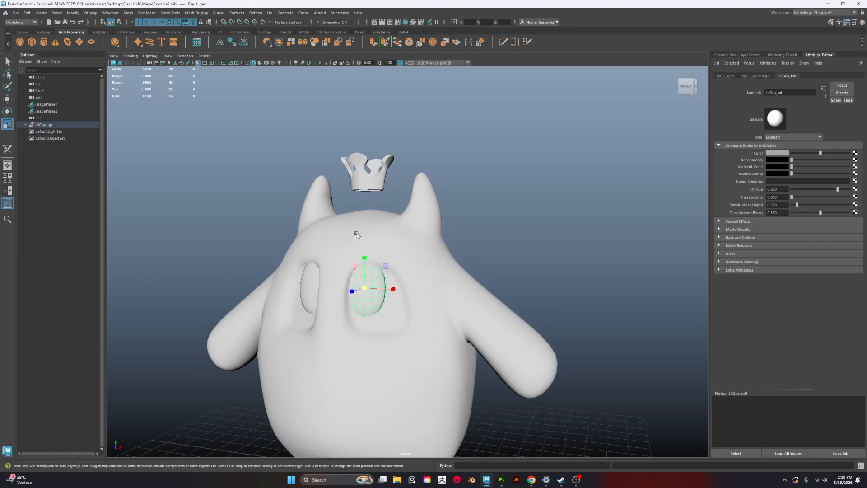
pyautogui.click(379, 183)
pyautogui.keyDown('alt'); pyautogui.moveTo(430, 239); pyautogui.dragTo(465, 236); pyautogui.keyUp('alt')
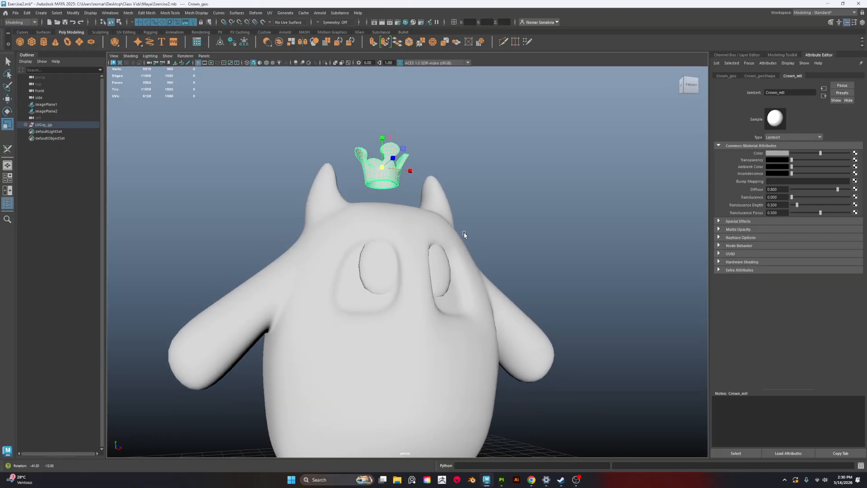
pyautogui.keyDown('alt'); pyautogui.moveTo(434, 170); pyautogui.dragTo(533, 258, button='right'); pyautogui.keyUp('alt')
pyautogui.keyDown('alt'); pyautogui.moveTo(533, 257); pyautogui.dragTo(429, 187); pyautogui.keyUp('alt')
pyautogui.keyDown('alt'); pyautogui.moveTo(610, 219); pyautogui.dragTo(549, 216); pyautogui.keyUp('alt')
pyautogui.scroll(-4, 361, 212)
pyautogui.keyDown('alt'); pyautogui.moveTo(381, 266); pyautogui.dragTo(395, 285); pyautogui.keyUp('alt')
pyautogui.keyDown('alt'); pyautogui.moveTo(229, 308); pyautogui.dragTo(470, 359); pyautogui.keyUp('alt')
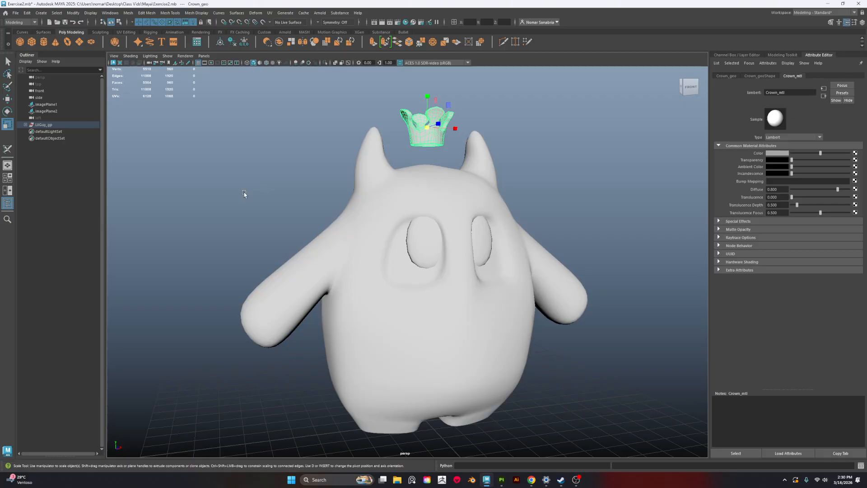
# Unparent Crown_geo, LilGuy_geo, Eye_R_geo and Eye_L_geo from LilGuy_gp, and delete the emptied group
pyautogui.click(26, 125)
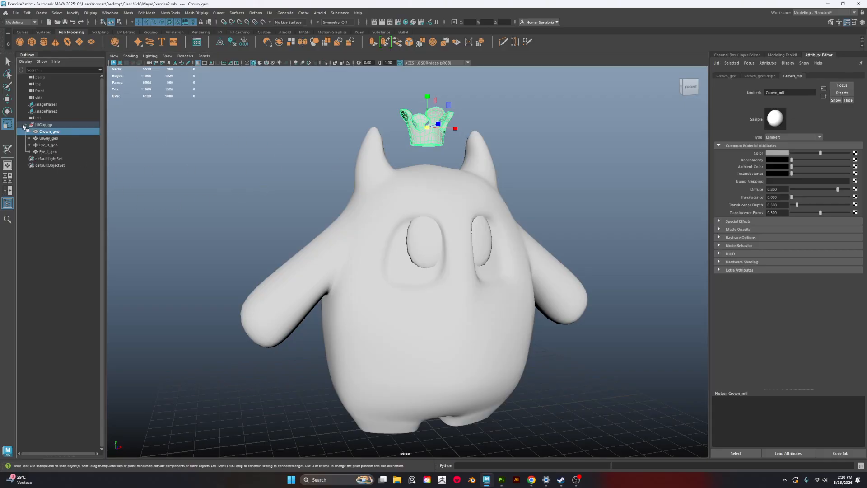
pyautogui.click(58, 152)
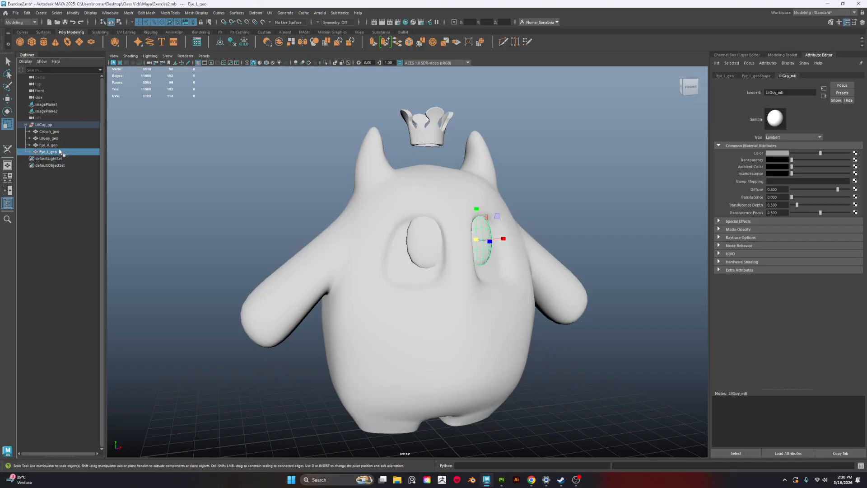
pyautogui.click(55, 145)
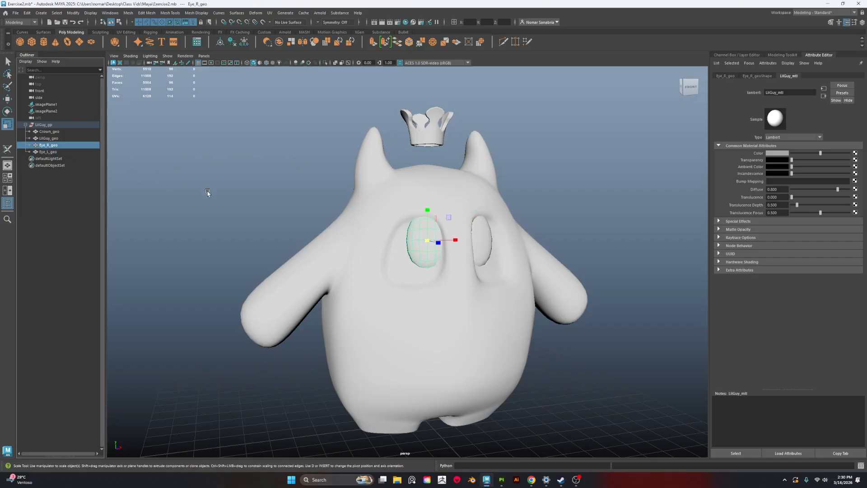
pyautogui.click(62, 152)
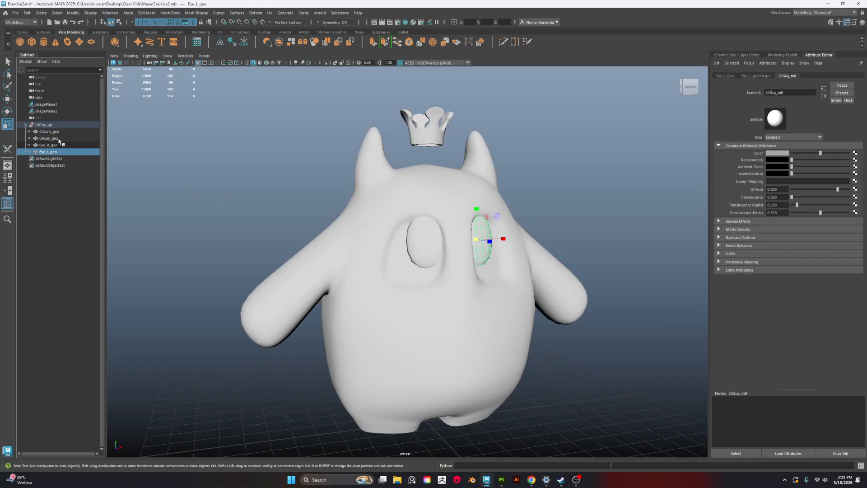
pyautogui.keyDown('shift'); pyautogui.click(58, 132); pyautogui.keyUp('shift')
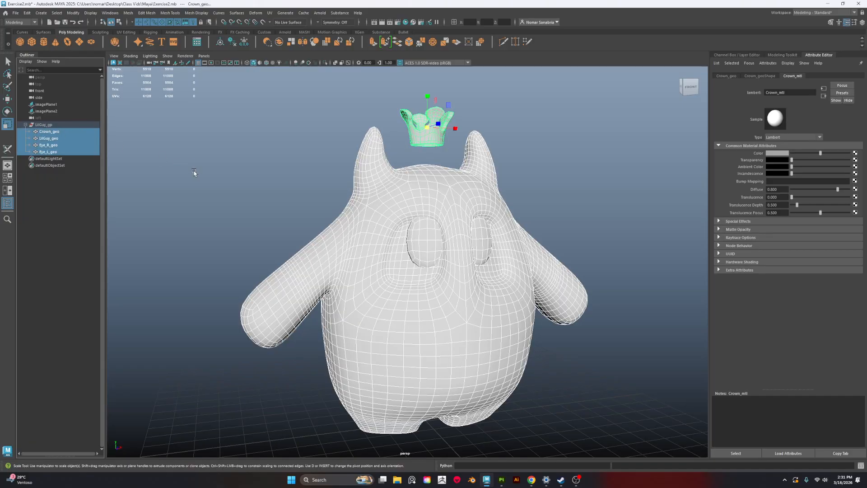
pyautogui.hotkey('shift', 'p')
pyautogui.click(70, 126)
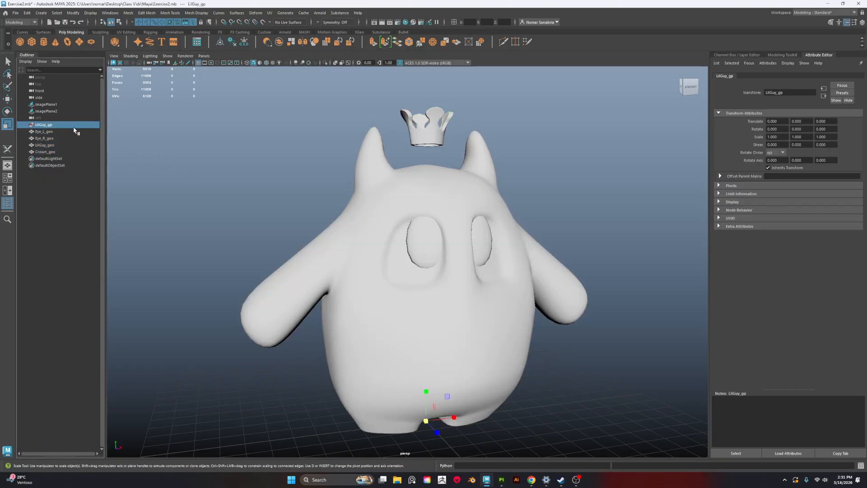
pyautogui.press('Delete')
# Group the crown, body and both eye meshes together
pyautogui.scroll(-3, 198, 170)
pyautogui.moveTo(216, 117); pyautogui.dragTo(608, 436)
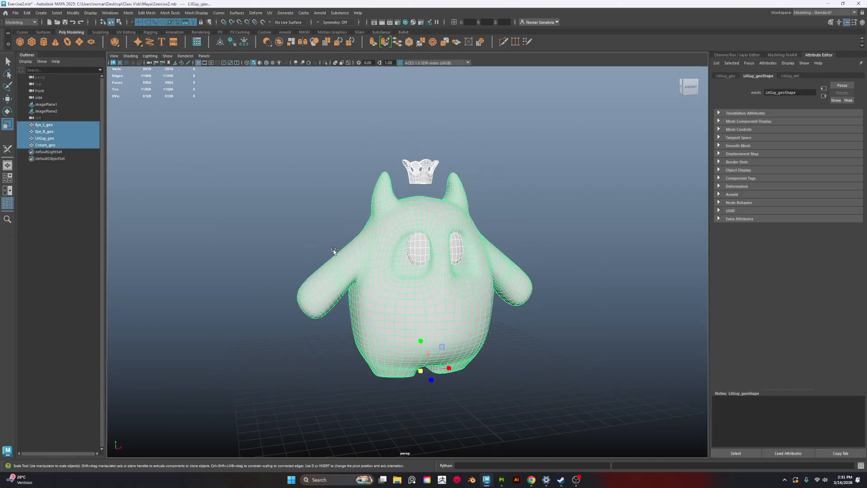
pyautogui.hotkey('ctrl', 'g')
# Rename the new group as LilGuy_gp
pyautogui.keyDown('alt'); pyautogui.moveTo(246, 201); pyautogui.dragTo(227, 220); pyautogui.keyUp('alt')
pyautogui.scroll(6, 379, 310)
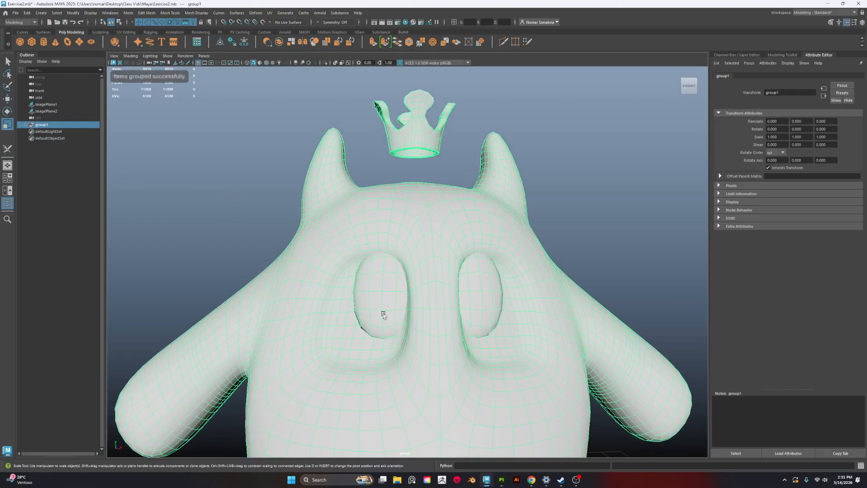
pyautogui.keyDown('alt'); pyautogui.moveTo(383, 314); pyautogui.dragTo(340, 227, button='middle'); pyautogui.keyUp('alt')
pyautogui.keyDown('alt'); pyautogui.moveTo(341, 227); pyautogui.dragTo(375, 228); pyautogui.keyUp('alt')
pyautogui.click(46, 125)
pyautogui.doubleClick(45, 125)
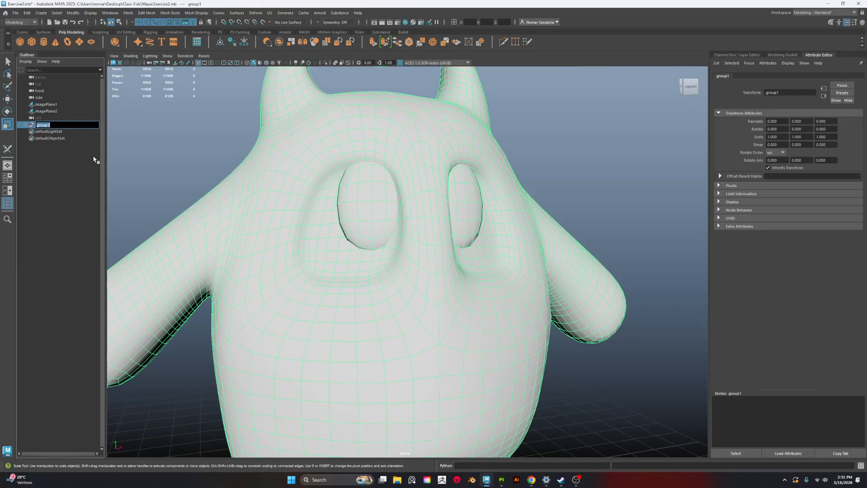
pyautogui.write('LilGuy_gp')
pyautogui.press('Return')
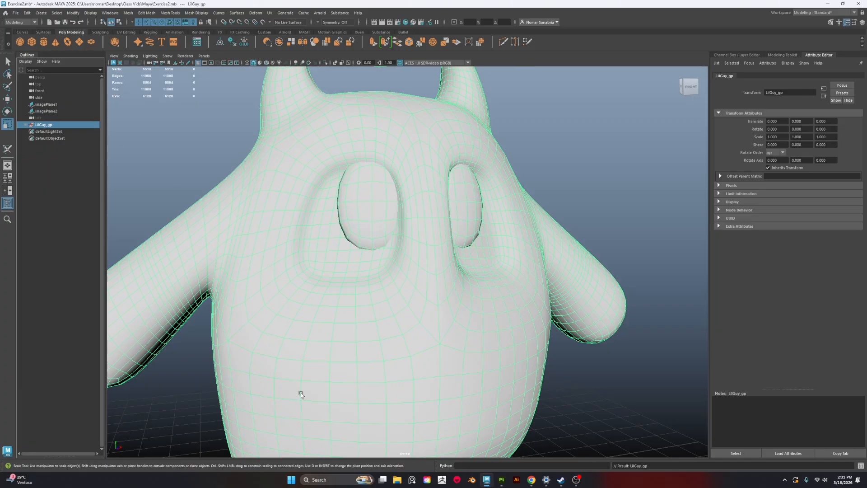
# Review the meshes contained in the LilGuy_gp group, and collapse it again
pyautogui.click(26, 124)
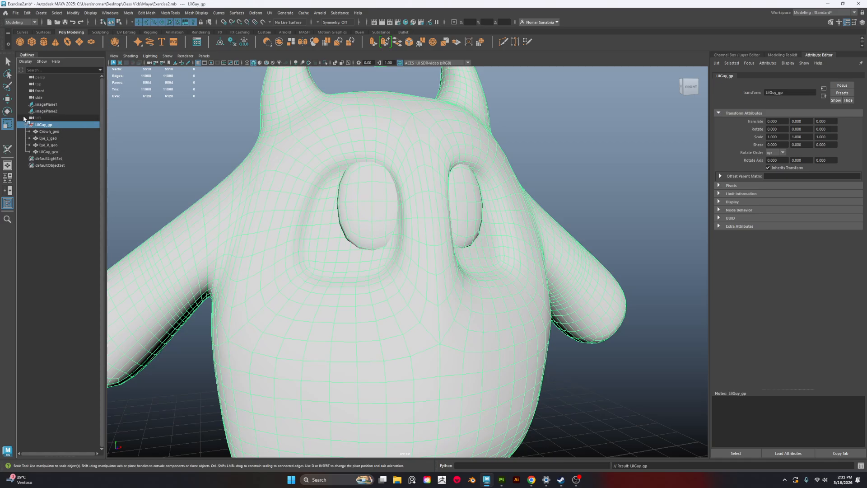
pyautogui.scroll(-3, 295, 186)
pyautogui.scroll(-4, 295, 185)
pyautogui.moveTo(429, 294)
pyautogui.keyDown('alt'); pyautogui.mouseDown()
pyautogui.moveTo(413, 290)
pyautogui.moveTo(430, 292)
pyautogui.mouseUp(); pyautogui.keyUp('alt')
pyautogui.scroll(3, 430, 292)
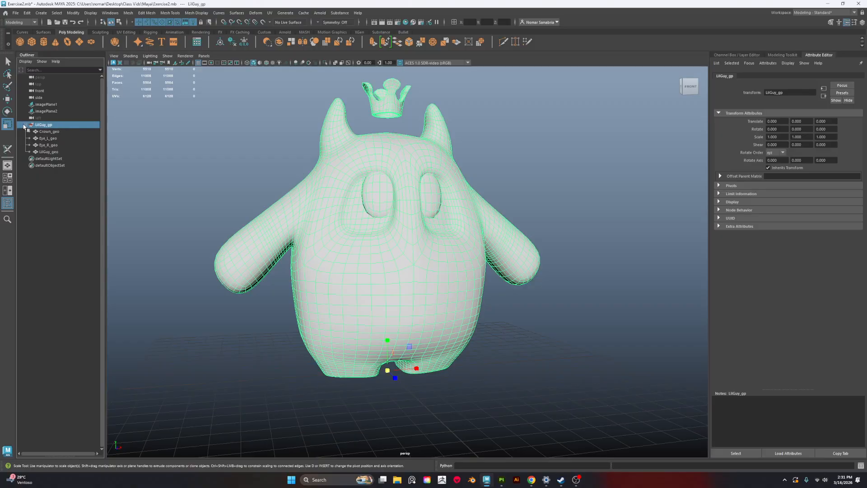
pyautogui.click(25, 126)
# Select the LilGuy_gp group and start an Export Selection with FBX export as the file type
pyautogui.moveTo(236, 176)
pyautogui.keyDown('alt'); pyautogui.mouseDown()
pyautogui.moveTo(217, 171)
pyautogui.moveTo(226, 182)
pyautogui.mouseUp(); pyautogui.keyUp('alt')
pyautogui.click(217, 171)
pyautogui.moveTo(218, 140); pyautogui.dragTo(512, 334)
pyautogui.click(54, 126)
pyautogui.keyDown('alt'); pyautogui.moveTo(323, 221); pyautogui.dragTo(253, 186); pyautogui.keyUp('alt')
pyautogui.click(15, 13)
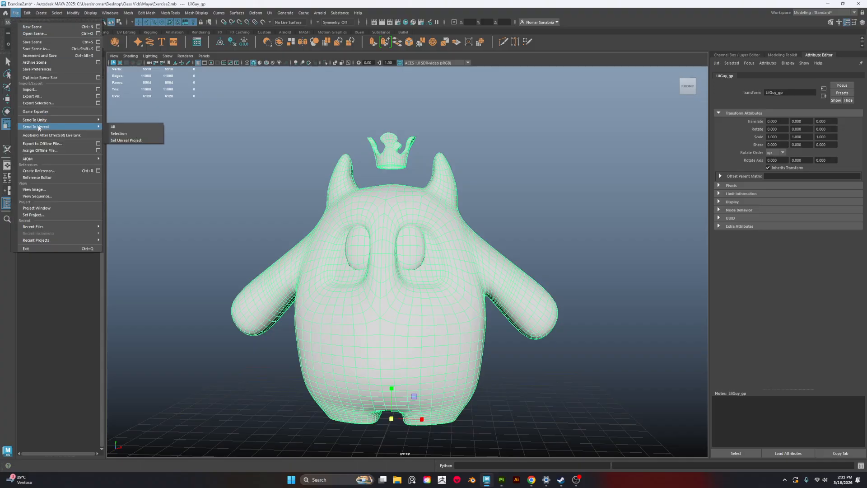
pyautogui.click(38, 103)
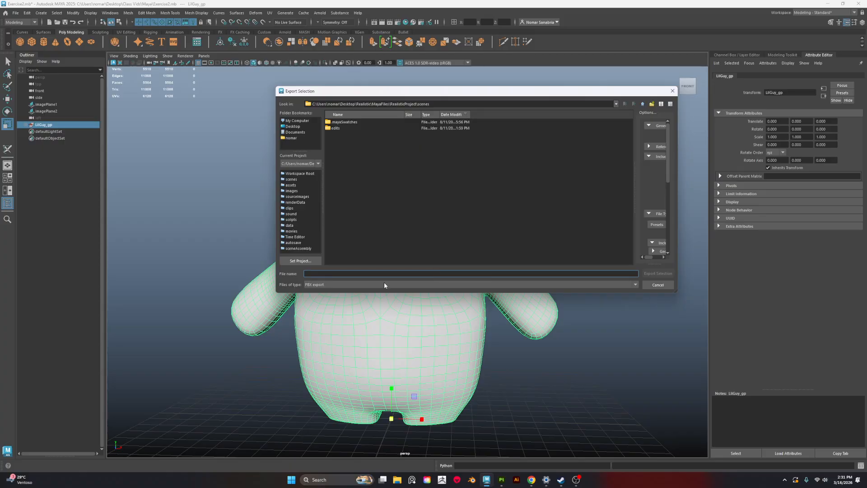
pyautogui.click(313, 285)
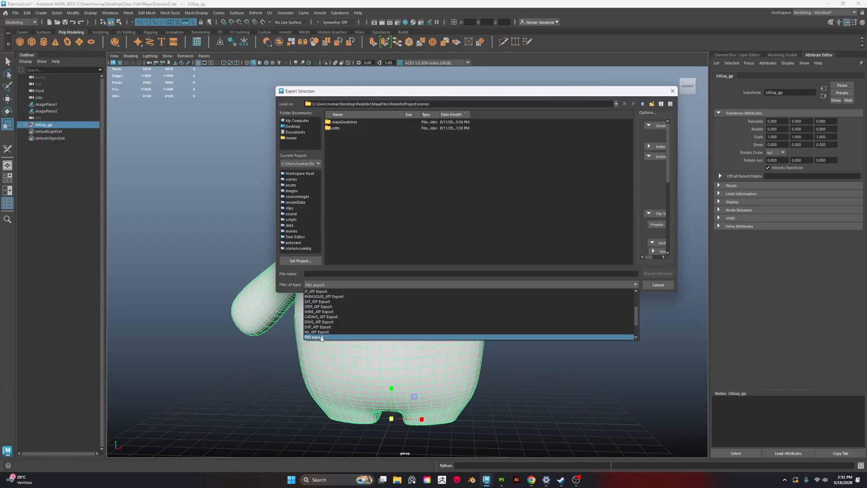
pyautogui.scroll(-2, 321, 338)
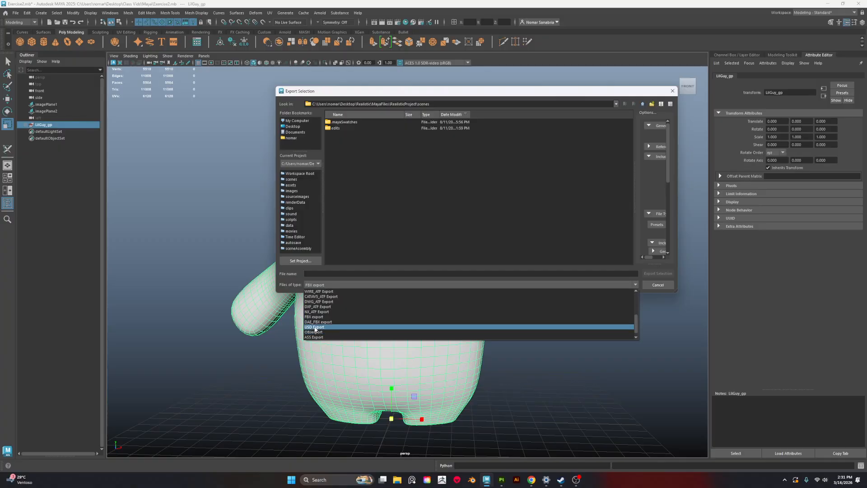
pyautogui.click(319, 318)
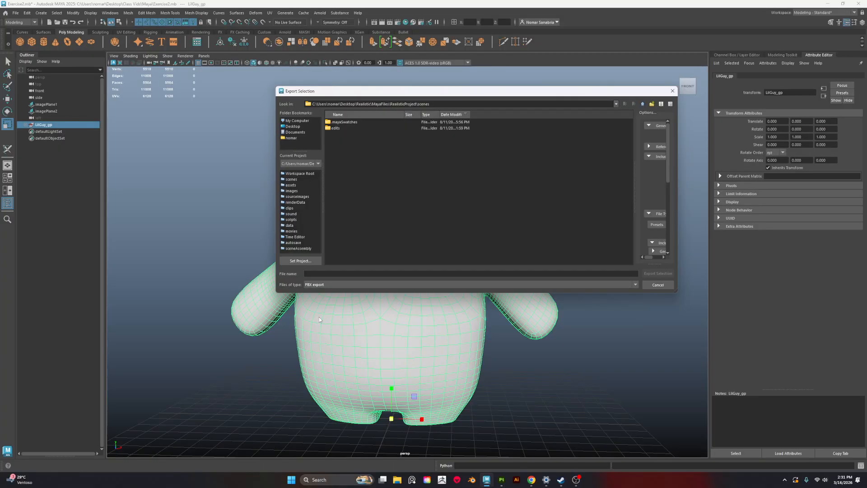
# Export the selection to the Desktop folder Class Vids\FBXs as LilGuy_fbx.fbx, replacing the existing file
pyautogui.click(301, 127)
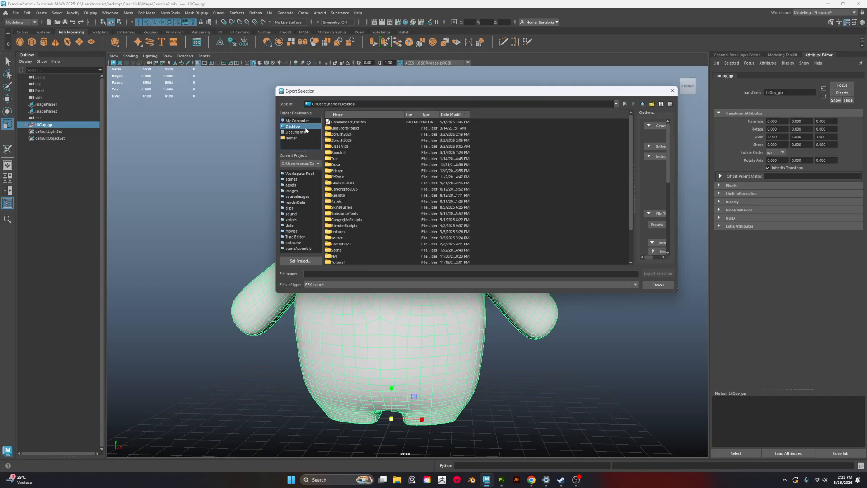
pyautogui.doubleClick(342, 147)
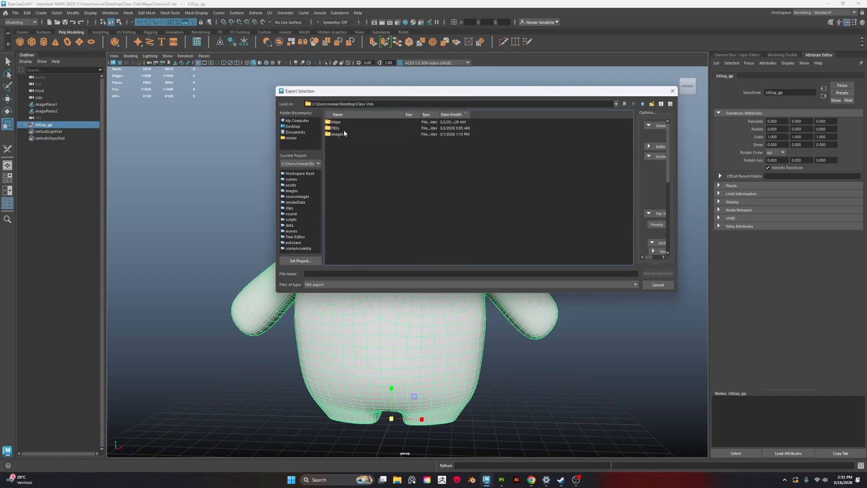
pyautogui.click(346, 128)
pyautogui.doubleClick(346, 127)
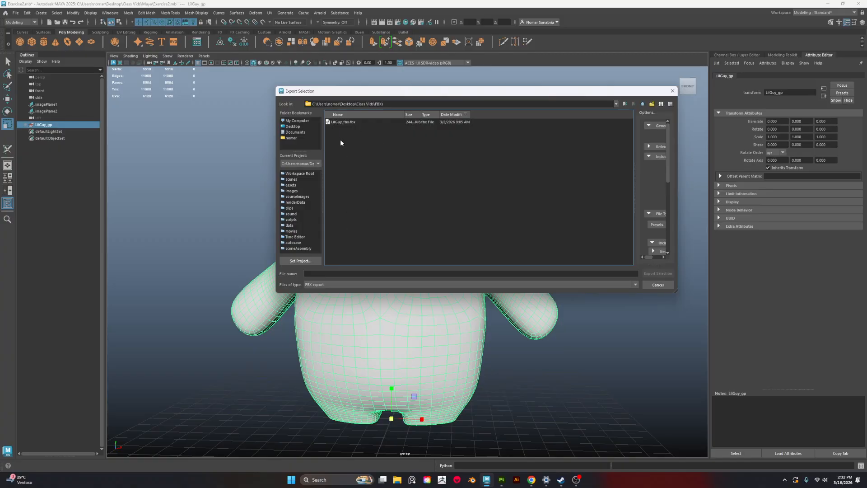
pyautogui.click(341, 122)
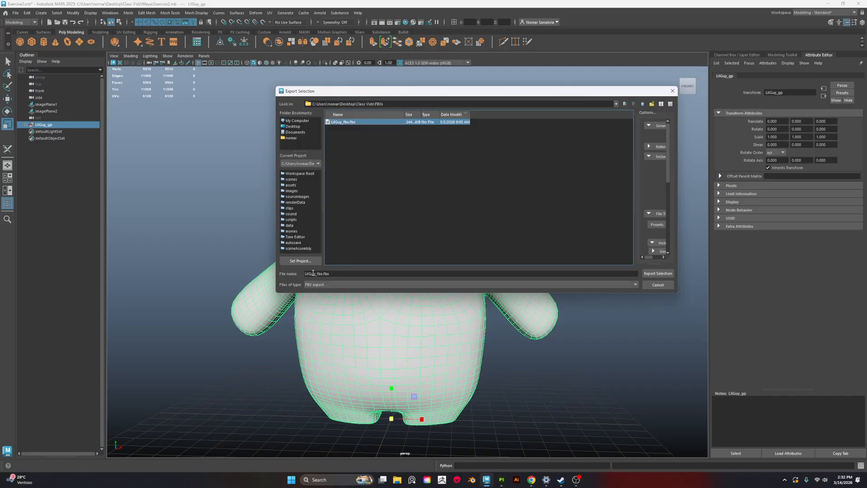
pyautogui.click(311, 274)
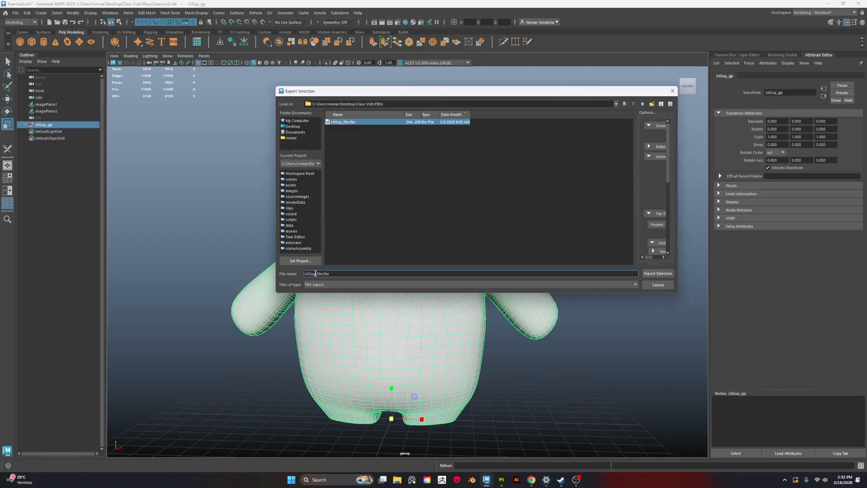
pyautogui.click(664, 273)
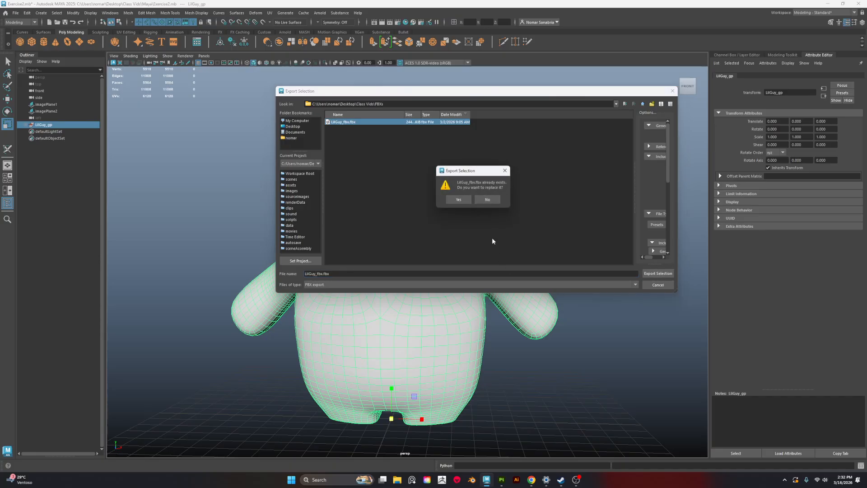
pyautogui.click(460, 199)
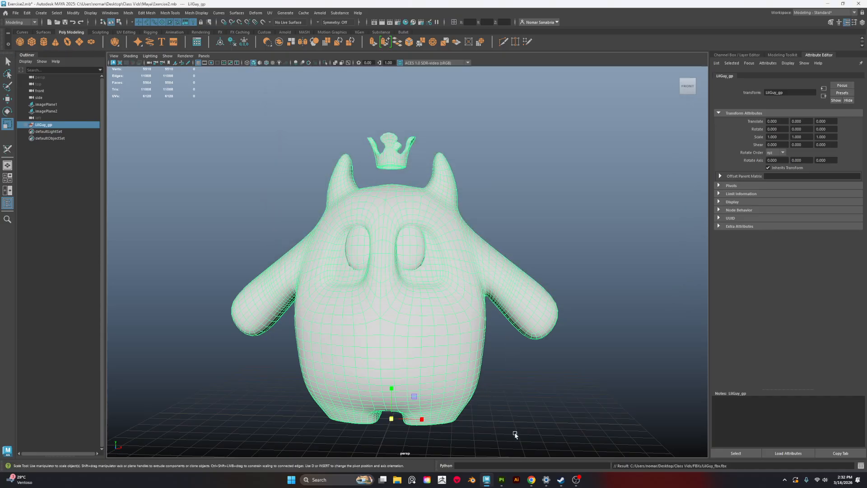
# Switch to Substance 3D Painter and start a new project with the document resolution set to 1024
pyautogui.click(501, 479)
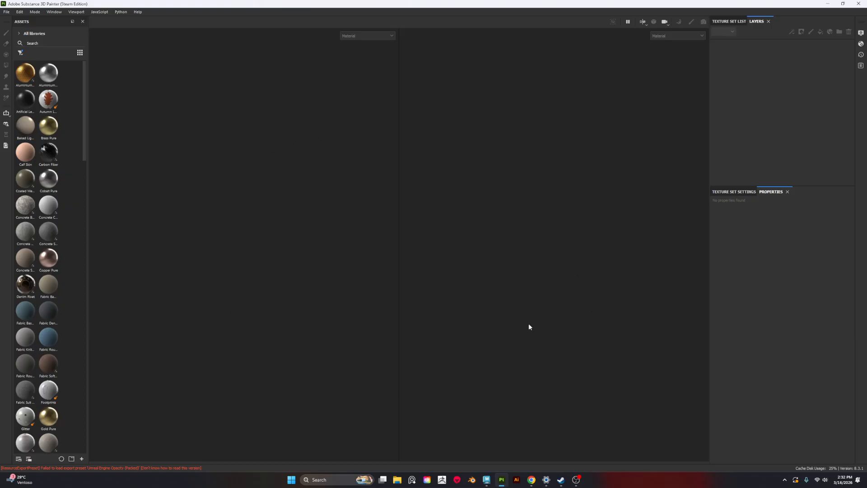
pyautogui.click(7, 12)
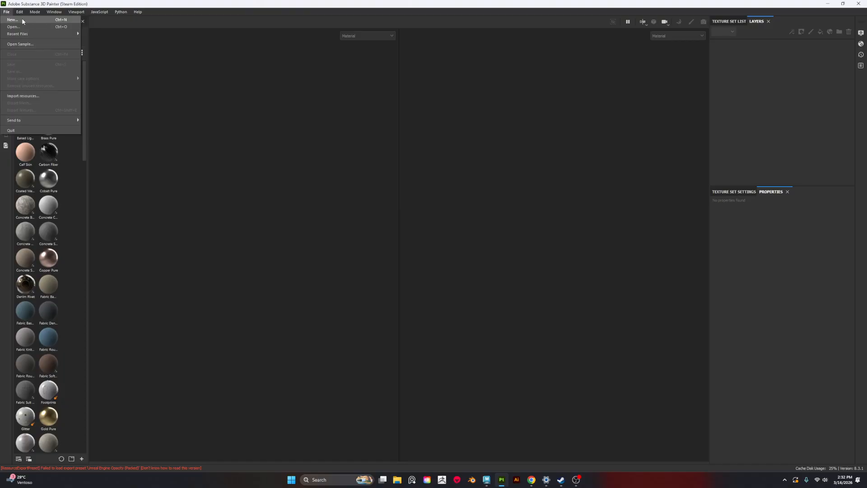
pyautogui.click(59, 21)
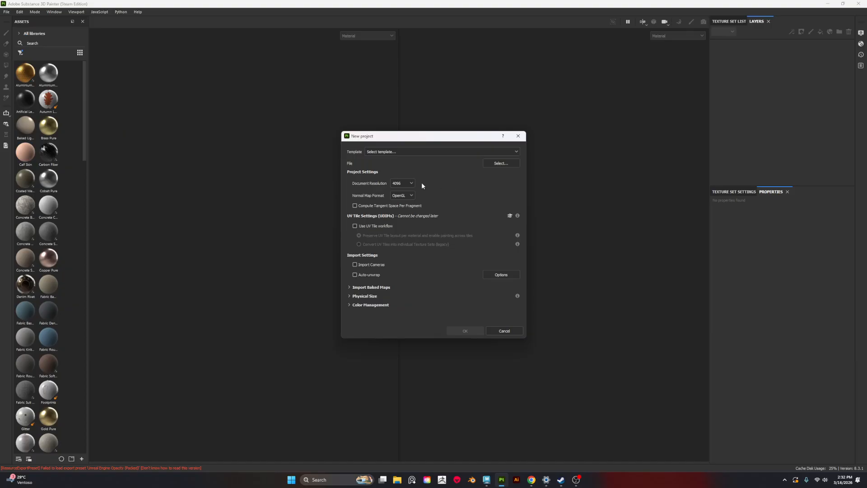
pyautogui.click(409, 183)
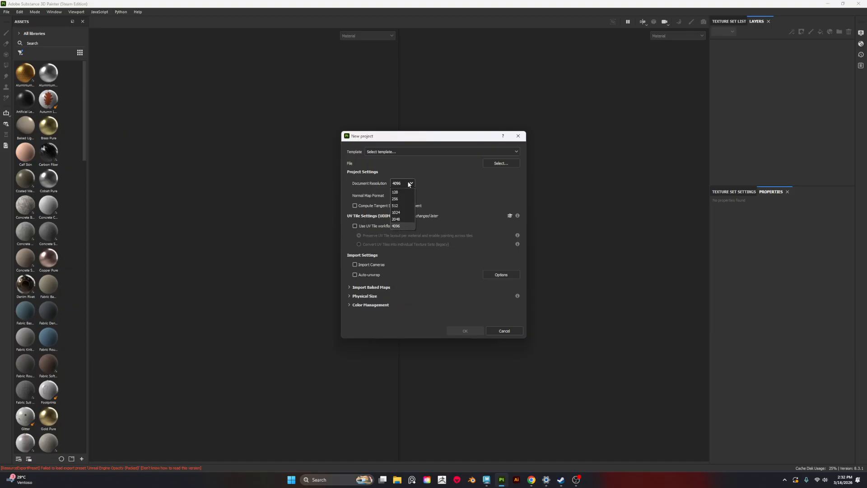
pyautogui.click(400, 218)
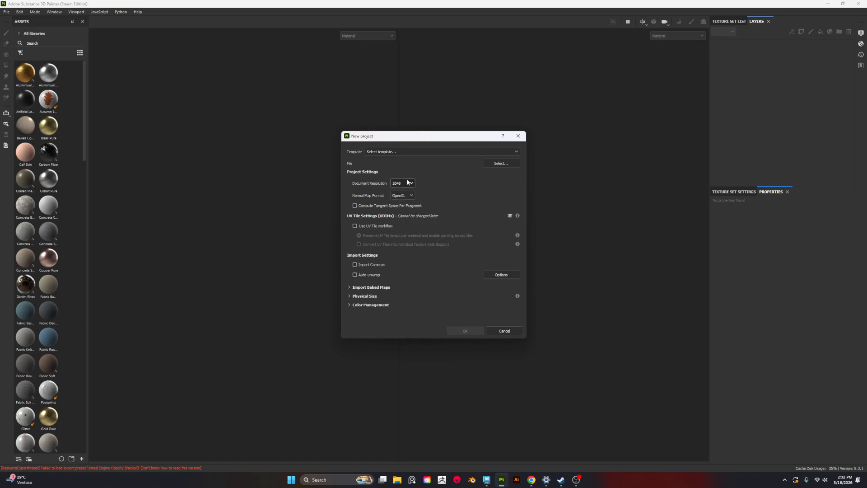
pyautogui.click(410, 183)
pyautogui.click(399, 214)
# Look through the available project templates and leave the choice at Select template
pyautogui.click(409, 151)
pyautogui.click(402, 152)
pyautogui.click(397, 153)
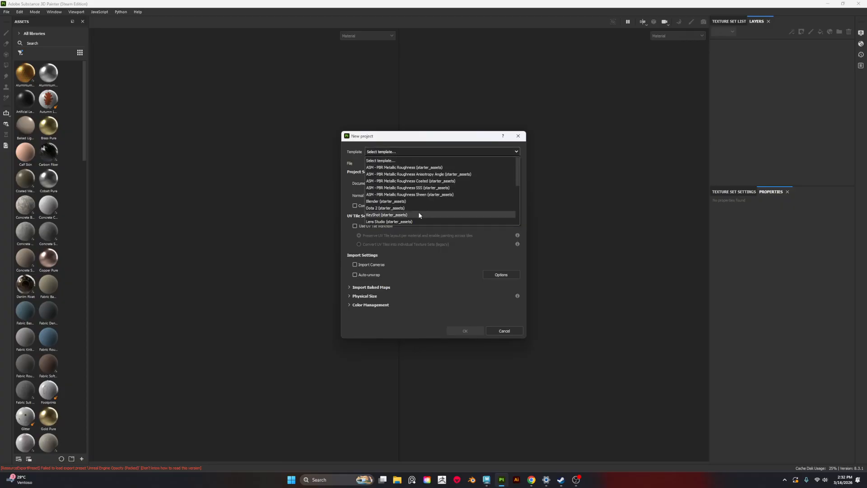
pyautogui.scroll(-1, 405, 214)
pyautogui.scroll(1, 405, 211)
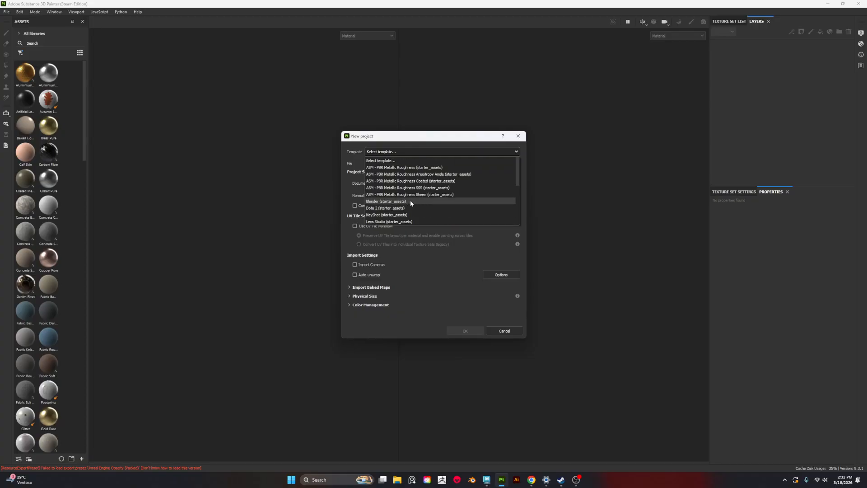
pyautogui.click(394, 161)
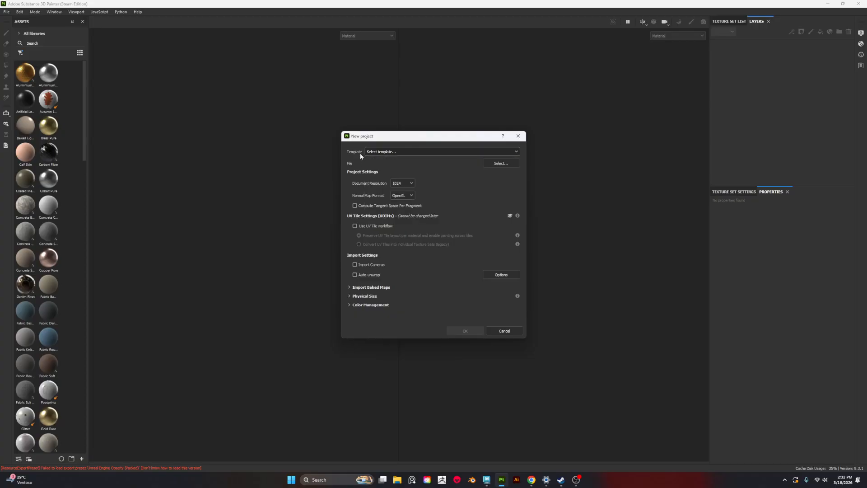
# Choose LilGuy_fbx from the Desktop folder Class Vids\FBXs as the project mesh and create the project
pyautogui.click(502, 163)
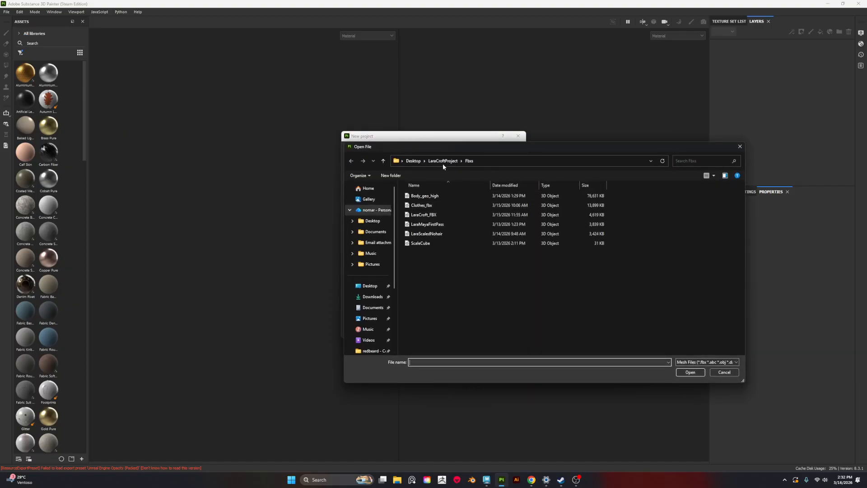
pyautogui.click(412, 161)
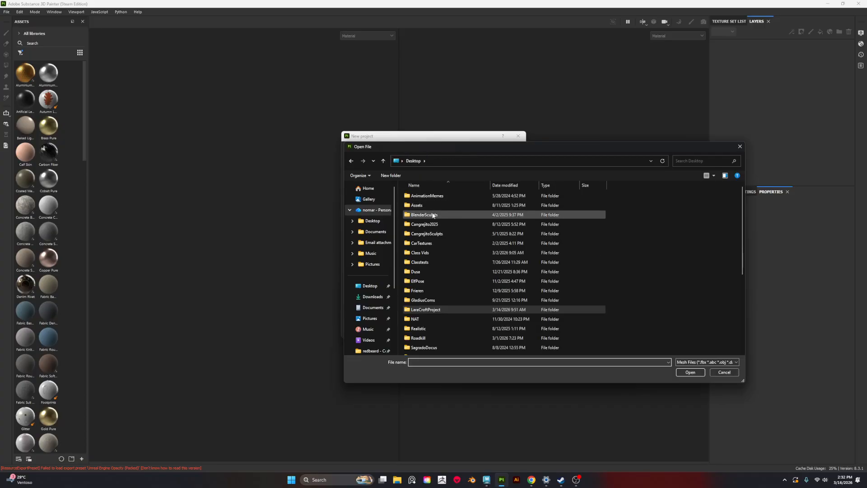
pyautogui.doubleClick(431, 253)
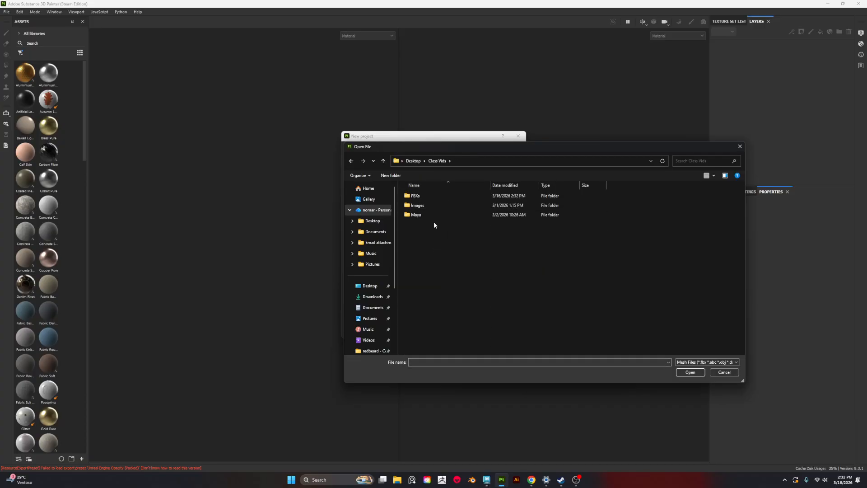
pyautogui.doubleClick(422, 197)
pyautogui.click(427, 195)
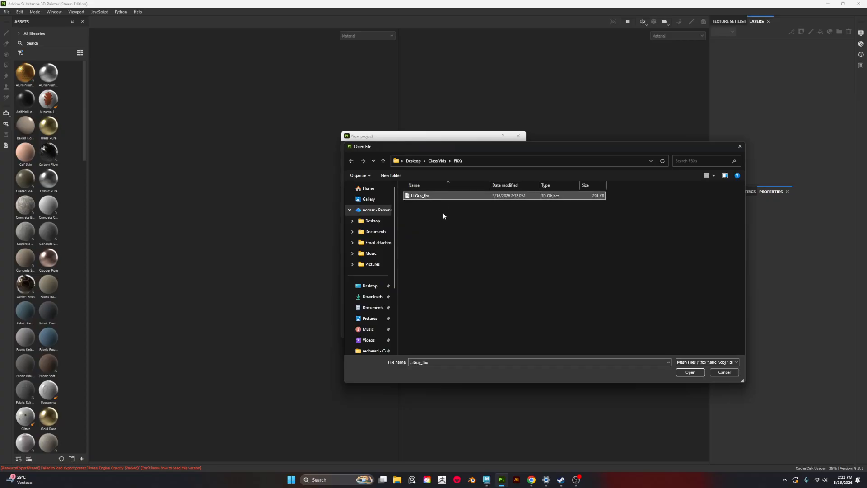
pyautogui.click(689, 373)
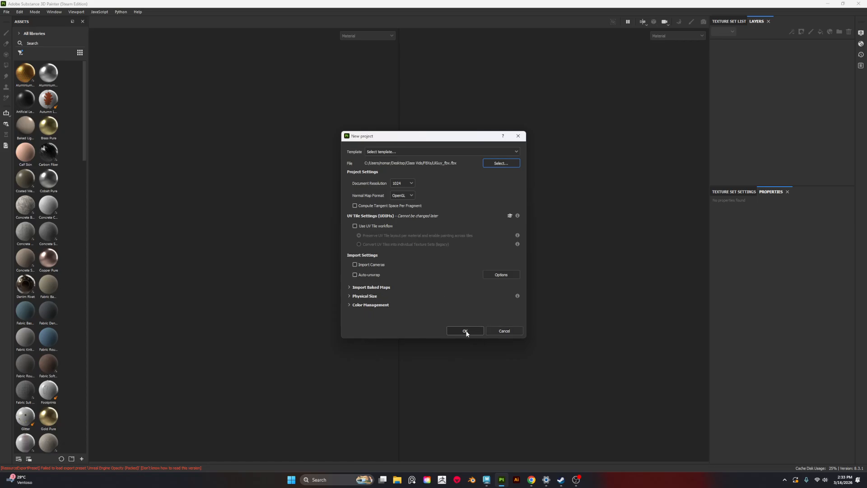
pyautogui.click(466, 332)
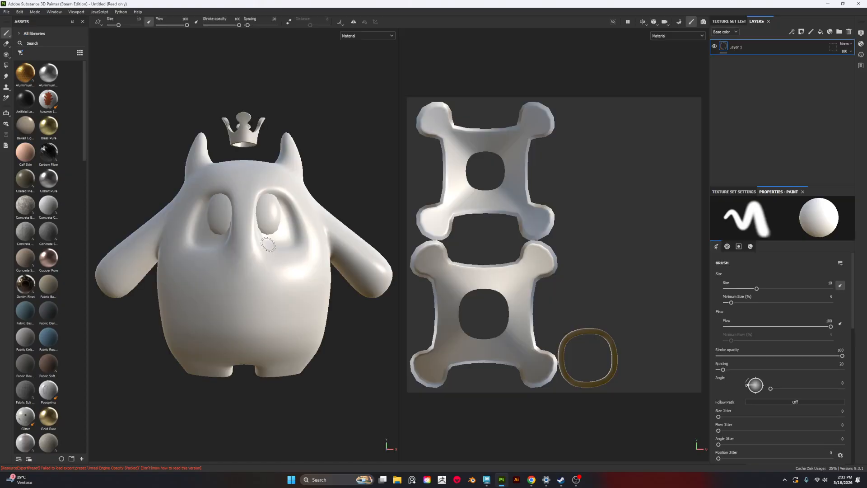
# Inspect the imported LilGuy model from several angles and distances, including the crown, horns, eyes and arms
pyautogui.scroll(-3, 268, 245)
pyautogui.keyDown('alt'); pyautogui.moveTo(307, 257); pyautogui.dragTo(287, 256); pyautogui.keyUp('alt')
pyautogui.keyDown('ctrl'); pyautogui.keyDown('alt'); pyautogui.rightClick(287, 256); pyautogui.keyUp('alt'); pyautogui.keyUp('ctrl')
pyautogui.moveTo(337, 190)
pyautogui.keyDown('alt'); pyautogui.mouseDown()
pyautogui.moveTo(332, 176)
pyautogui.moveTo(348, 180)
pyautogui.mouseUp(); pyautogui.keyUp('alt')
pyautogui.keyDown('alt'); pyautogui.moveTo(271, 255); pyautogui.dragTo(293, 282, button='middle'); pyautogui.keyUp('alt')
pyautogui.keyDown('alt'); pyautogui.moveTo(276, 285); pyautogui.dragTo(303, 311, button='right'); pyautogui.keyUp('alt')
pyautogui.keyDown('alt'); pyautogui.moveTo(303, 311); pyautogui.dragTo(290, 259, button='middle'); pyautogui.keyUp('alt')
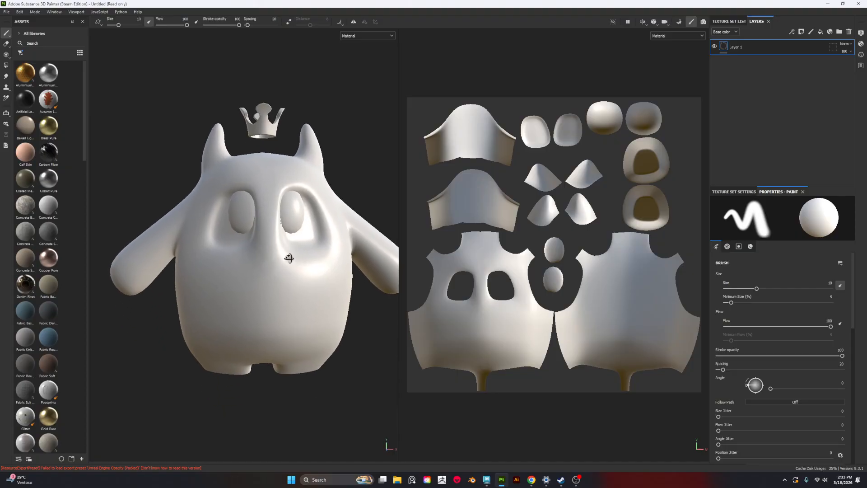
pyautogui.keyDown('alt'); pyautogui.moveTo(289, 258); pyautogui.dragTo(258, 241); pyautogui.keyUp('alt')
pyautogui.keyDown('alt'); pyautogui.moveTo(312, 266); pyautogui.dragTo(269, 246, button='middle'); pyautogui.keyUp('alt')
pyautogui.keyDown('alt'); pyautogui.moveTo(270, 245); pyautogui.dragTo(312, 245); pyautogui.keyUp('alt')
pyautogui.keyDown('alt'); pyautogui.moveTo(227, 250); pyautogui.dragTo(273, 261); pyautogui.keyUp('alt')
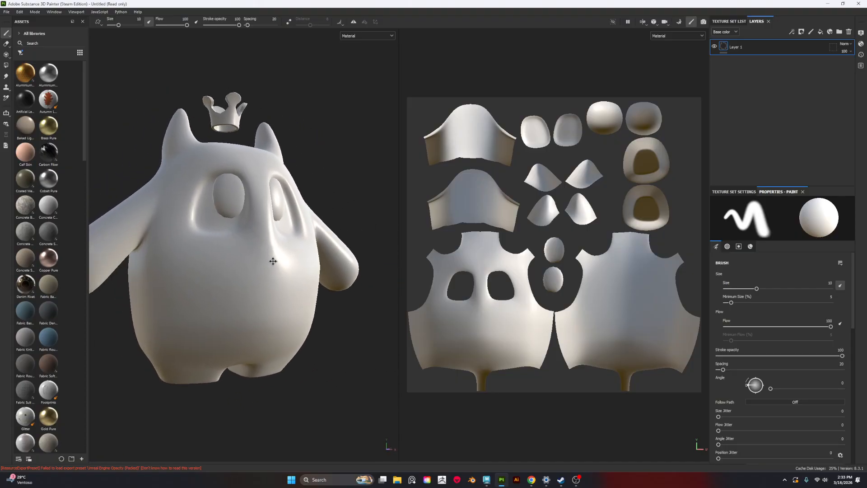
pyautogui.keyDown('alt'); pyautogui.moveTo(272, 261); pyautogui.dragTo(280, 264, button='middle'); pyautogui.keyUp('alt')
pyautogui.keyDown('alt'); pyautogui.moveTo(280, 264); pyautogui.dragTo(240, 260); pyautogui.keyUp('alt')
pyautogui.keyDown('alt'); pyautogui.moveTo(289, 220); pyautogui.dragTo(283, 240, button='middle'); pyautogui.keyUp('alt')
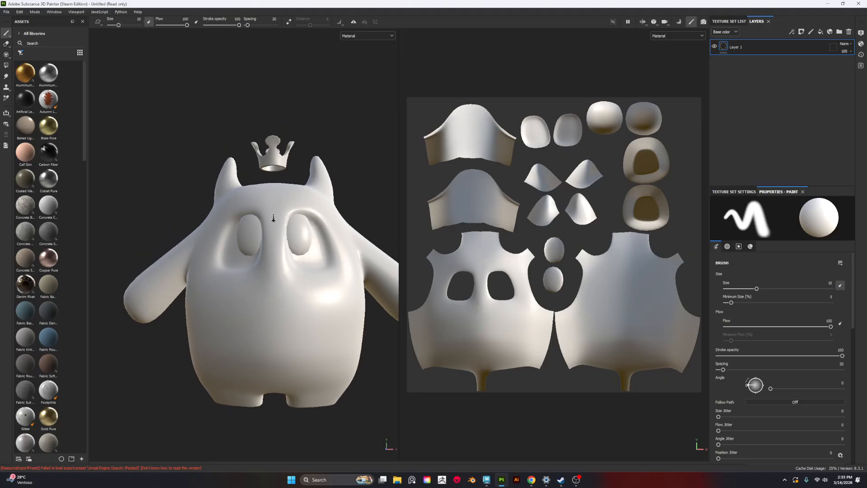
pyautogui.moveTo(257, 231)
pyautogui.keyDown('alt'); pyautogui.mouseDown()
pyautogui.moveTo(275, 232)
pyautogui.moveTo(296, 256)
pyautogui.moveTo(248, 265)
pyautogui.moveTo(218, 258)
pyautogui.moveTo(260, 239)
pyautogui.mouseUp(); pyautogui.keyUp('alt')
pyautogui.keyDown('alt'); pyautogui.moveTo(260, 239); pyautogui.dragTo(242, 192, button='middle'); pyautogui.keyUp('alt')
pyautogui.keyDown('alt'); pyautogui.moveTo(242, 192); pyautogui.dragTo(264, 201, button='right'); pyautogui.keyUp('alt')
pyautogui.keyDown('alt'); pyautogui.moveTo(246, 203); pyautogui.dragTo(292, 262, button='middle'); pyautogui.keyUp('alt')
pyautogui.keyDown('alt'); pyautogui.moveTo(292, 262); pyautogui.dragTo(266, 267); pyautogui.keyUp('alt')
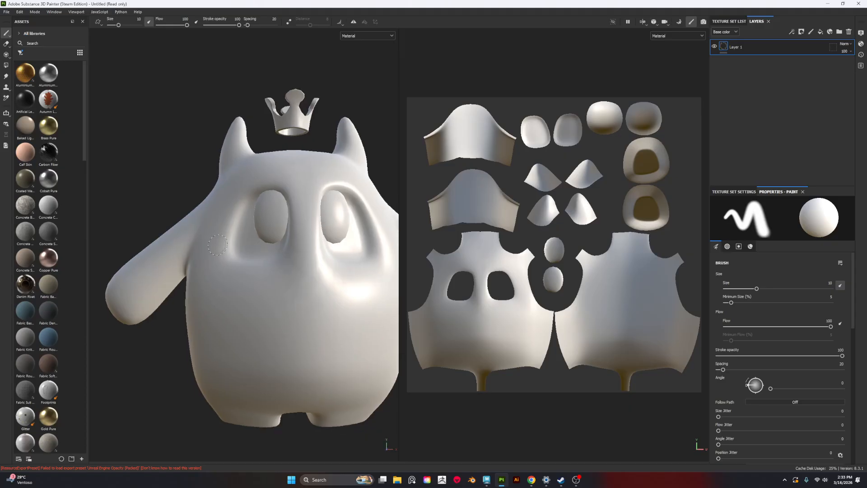
pyautogui.keyDown('alt'); pyautogui.moveTo(267, 268); pyautogui.dragTo(297, 276, button='middle'); pyautogui.keyUp('alt')
pyautogui.keyDown('alt'); pyautogui.moveTo(297, 277); pyautogui.dragTo(252, 234, button='right'); pyautogui.keyUp('alt')
pyautogui.keyDown('alt'); pyautogui.moveTo(252, 234); pyautogui.dragTo(199, 219, button='middle'); pyautogui.keyUp('alt')
pyautogui.keyDown('alt'); pyautogui.moveTo(199, 219); pyautogui.dragTo(219, 217); pyautogui.keyUp('alt')
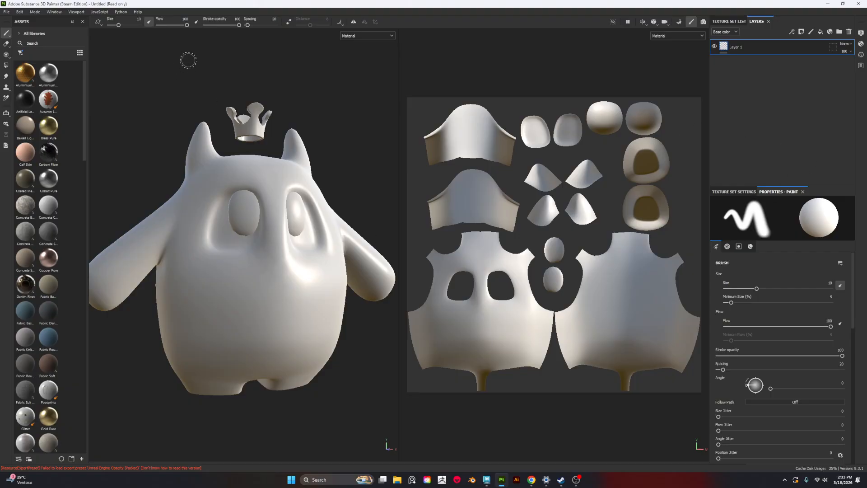
# Compare the Texture Set List and Layers views, and reorder them so that Layers comes first
pyautogui.click(730, 21)
pyautogui.click(766, 21)
pyautogui.click(729, 22)
pyautogui.click(763, 22)
pyautogui.moveTo(763, 22); pyautogui.dragTo(774, 85)
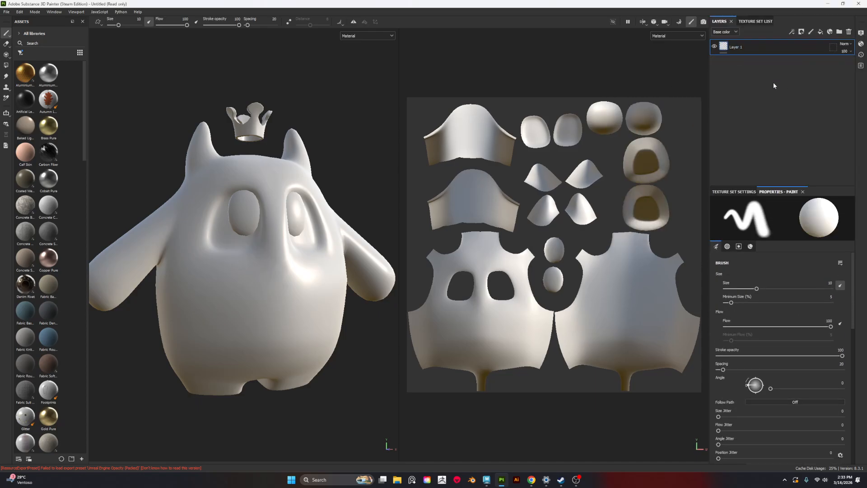
# Switch between Texture Set Settings and the paint properties, and close both
pyautogui.moveTo(777, 191)
pyautogui.mouseDown()
pyautogui.moveTo(774, 143)
pyautogui.moveTo(759, 273)
pyautogui.moveTo(741, 199)
pyautogui.mouseUp()
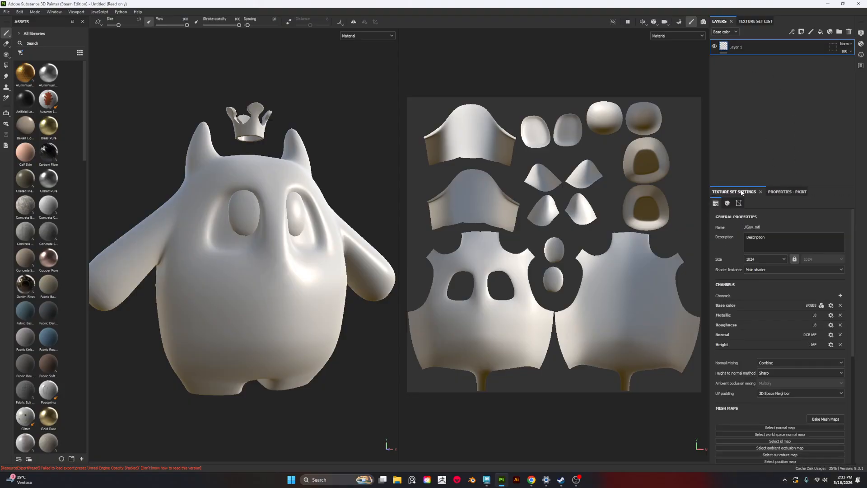
pyautogui.moveTo(780, 191)
pyautogui.mouseDown()
pyautogui.moveTo(779, 181)
pyautogui.moveTo(474, 178)
pyautogui.moveTo(754, 205)
pyautogui.moveTo(777, 269)
pyautogui.moveTo(777, 198)
pyautogui.moveTo(786, 191)
pyautogui.moveTo(735, 191)
pyautogui.mouseUp()
pyautogui.click(735, 191)
pyautogui.click(786, 192)
pyautogui.click(803, 193)
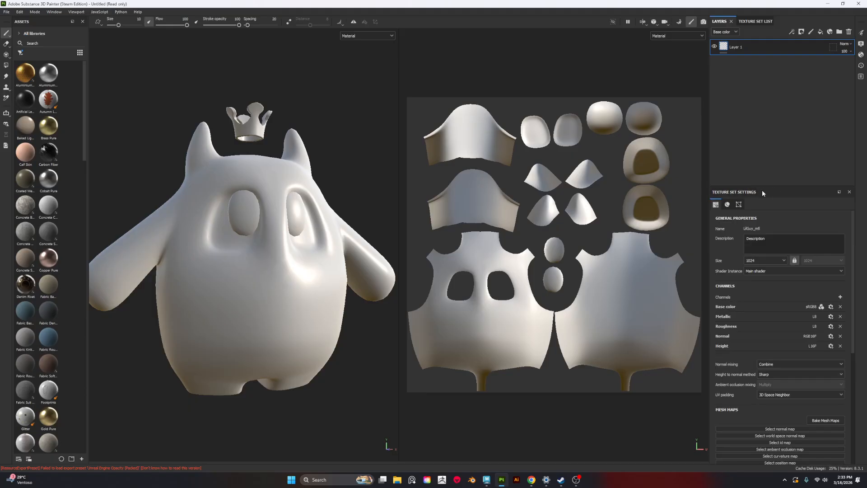
pyautogui.click(849, 191)
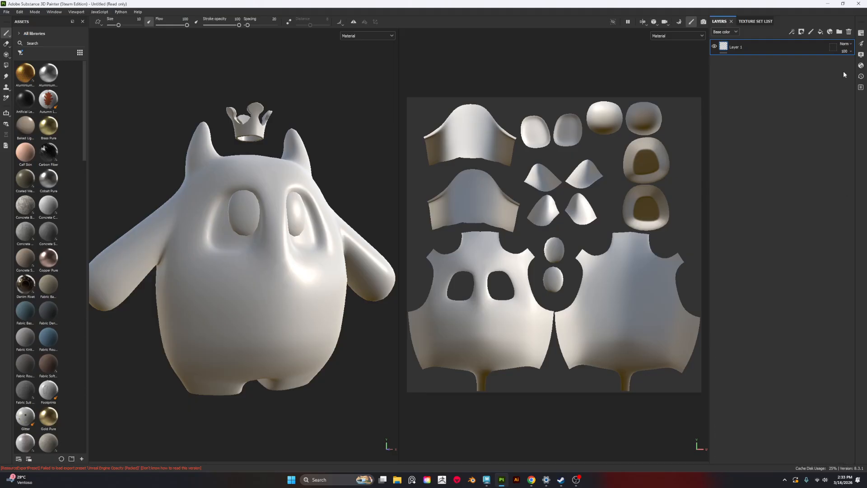
# Reopen the paint properties and Texture Set Settings, dock them together below Layers, and show the properties
pyautogui.click(862, 44)
pyautogui.moveTo(775, 47)
pyautogui.mouseDown()
pyautogui.moveTo(787, 430)
pyautogui.moveTo(779, 418)
pyautogui.mouseUp()
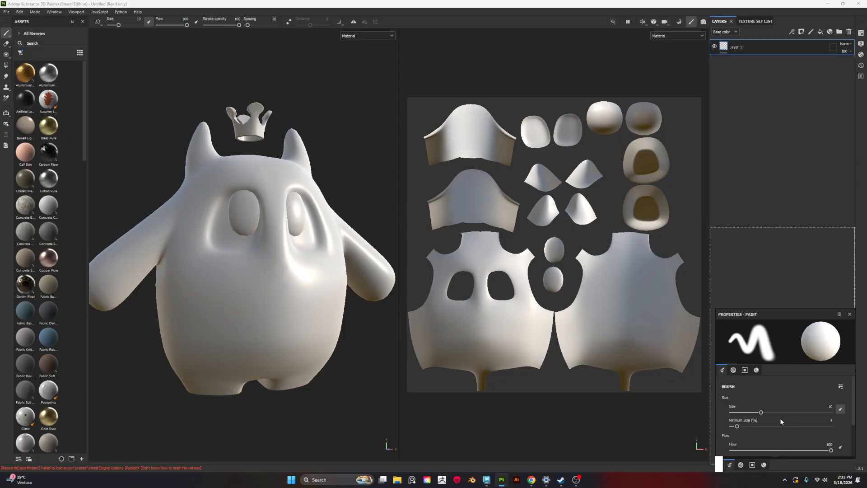
pyautogui.click(861, 34)
pyautogui.moveTo(780, 34); pyautogui.dragTo(757, 222)
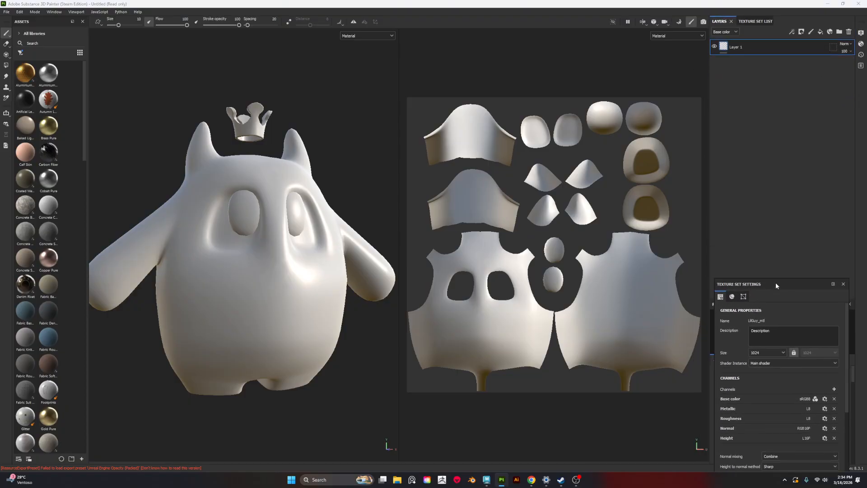
pyautogui.moveTo(758, 121)
pyautogui.mouseDown()
pyautogui.moveTo(761, 335)
pyautogui.moveTo(722, 232)
pyautogui.mouseUp()
pyautogui.click(787, 231)
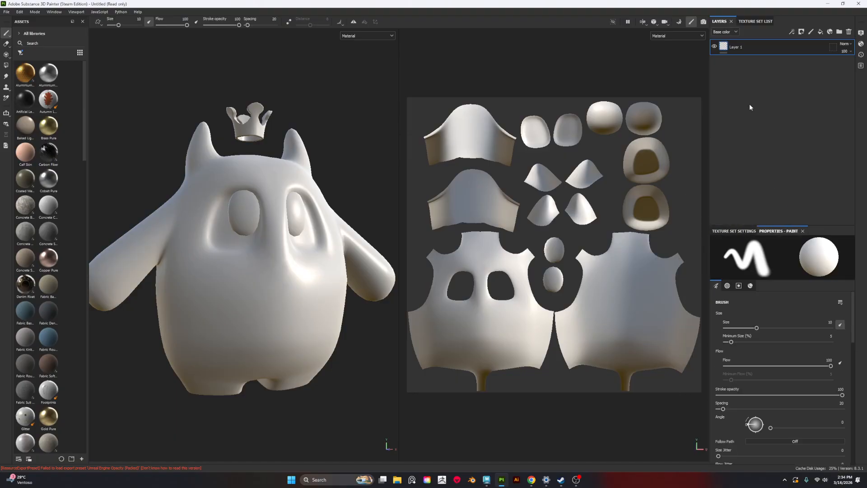
# Show the Texture Set List, widen the Assets area slightly, and reset the interface to its default layout
pyautogui.click(752, 24)
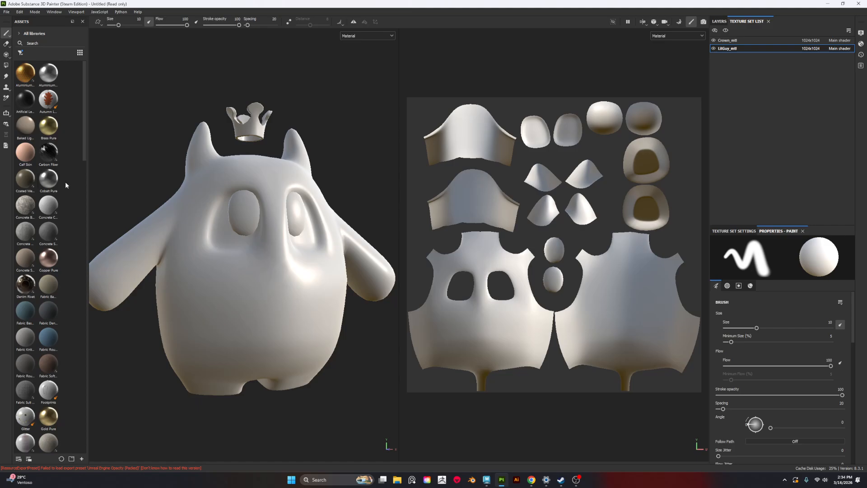
pyautogui.moveTo(89, 180)
pyautogui.mouseDown()
pyautogui.moveTo(157, 181)
pyautogui.moveTo(100, 184)
pyautogui.mouseUp()
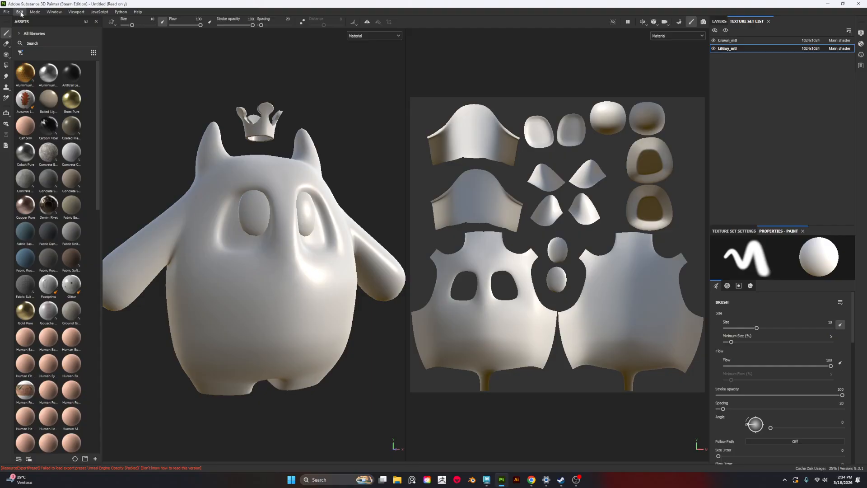
pyautogui.click(53, 11)
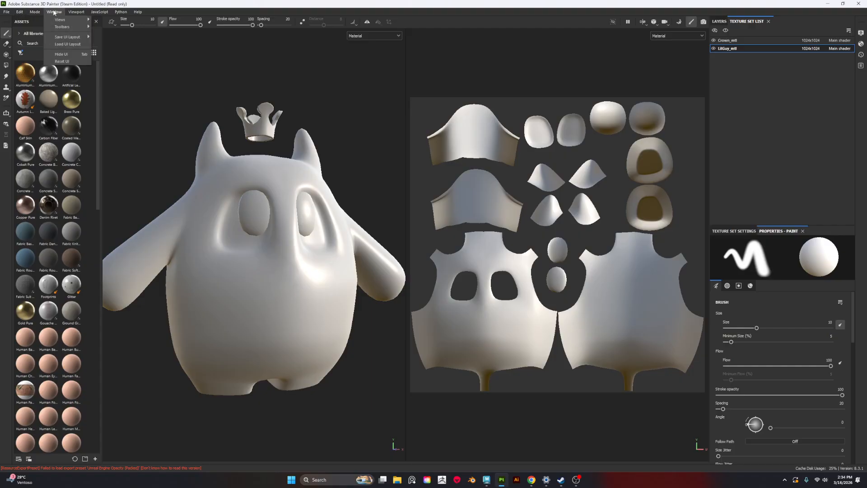
pyautogui.click(62, 61)
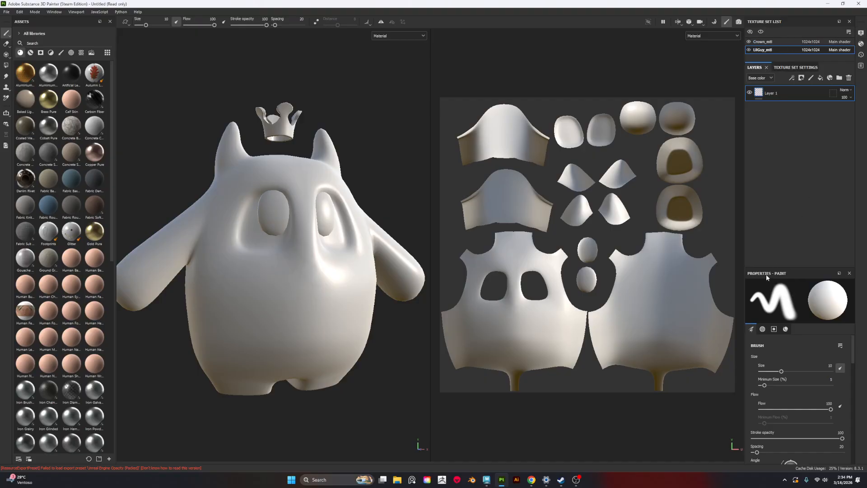
# Group Layers with the Texture Set List, and Texture Set Settings with the paint properties
pyautogui.moveTo(754, 70); pyautogui.dragTo(769, 30)
pyautogui.click(786, 21)
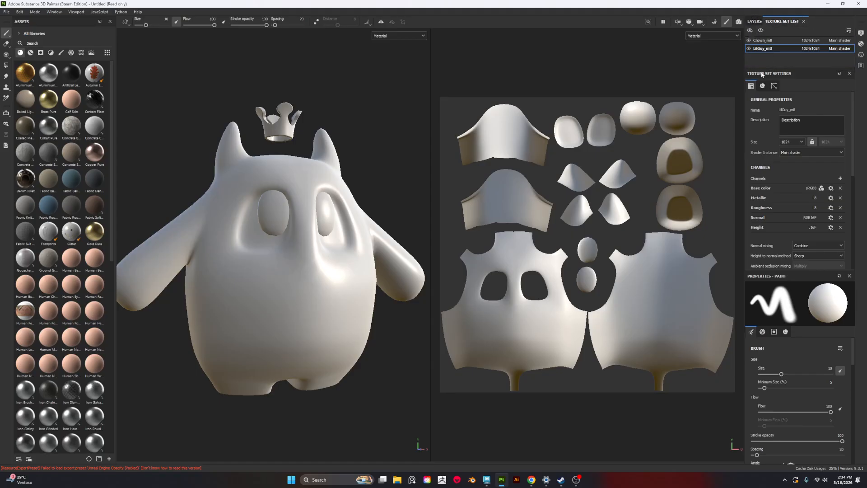
pyautogui.moveTo(762, 74)
pyautogui.mouseDown()
pyautogui.moveTo(754, 289)
pyautogui.moveTo(774, 235)
pyautogui.moveTo(769, 210)
pyautogui.moveTo(718, 85)
pyautogui.mouseUp()
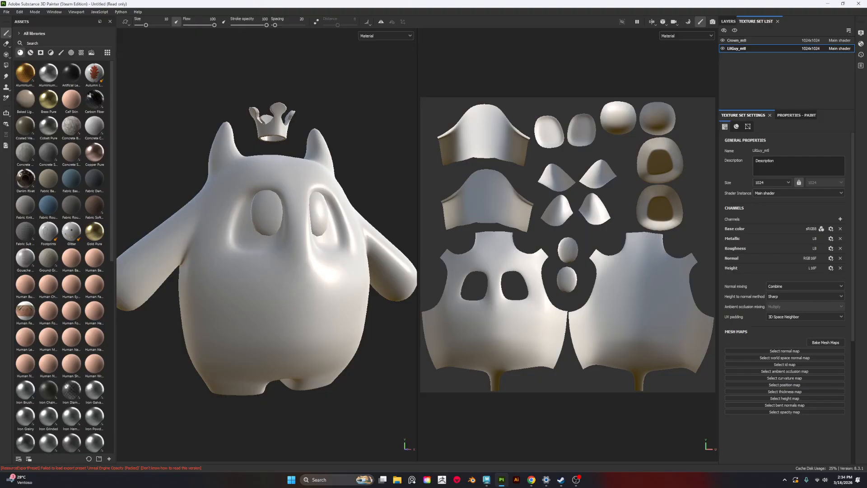
# Place the Texture Set List ahead of Layers, and hide the Crown_mtl texture set in the viewport
pyautogui.click(733, 21)
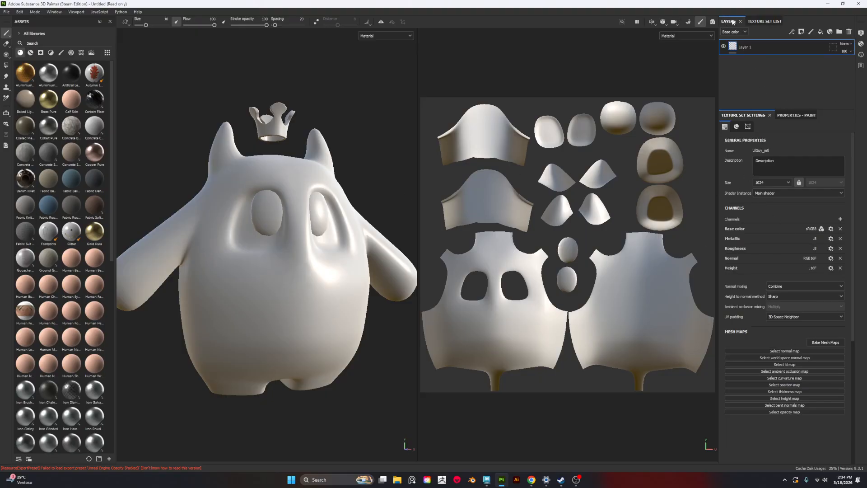
pyautogui.moveTo(729, 22); pyautogui.dragTo(770, 24)
pyautogui.click(738, 20)
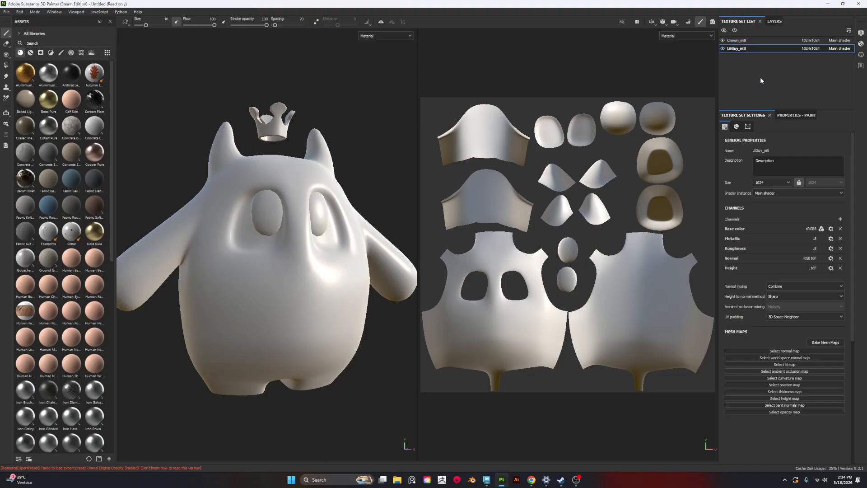
pyautogui.click(723, 40)
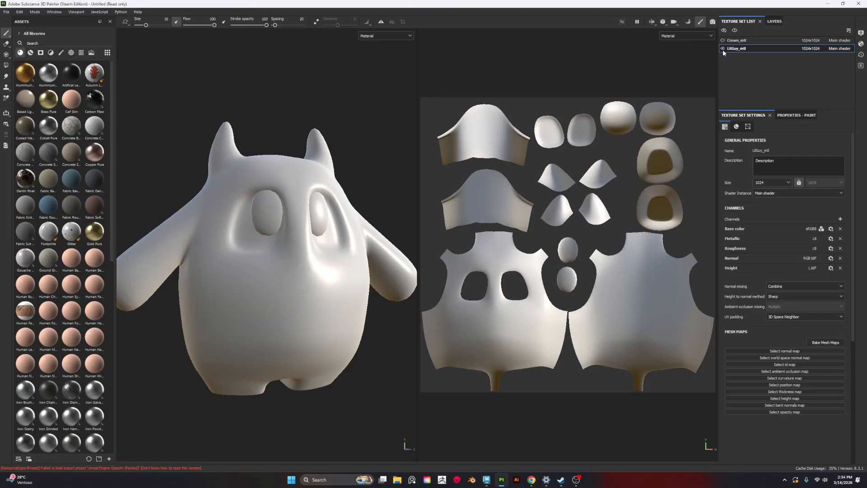
# Toggle the viewport visibility of the Crown_mtl and LilGuy_mtl texture sets, leaving both shown
pyautogui.click(722, 48)
pyautogui.click(723, 40)
pyautogui.click(722, 49)
pyautogui.click(723, 41)
pyautogui.click(722, 48)
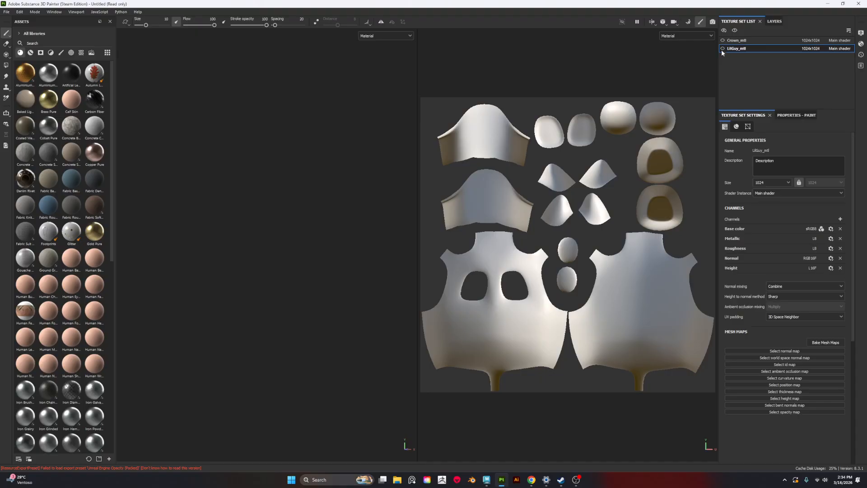
pyautogui.click(722, 48)
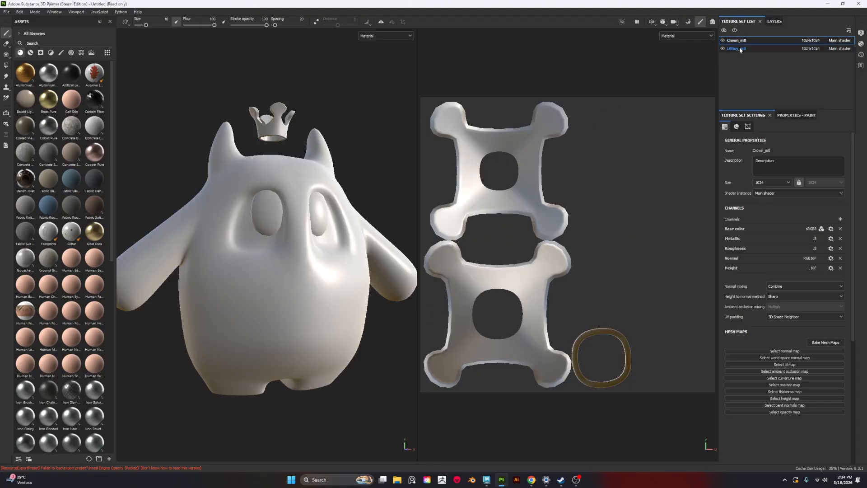
pyautogui.click(723, 41)
pyautogui.click(722, 40)
# Hide and show the LilGuy_mtl texture set repeatedly to compare the crown alone with the full character
pyautogui.click(723, 48)
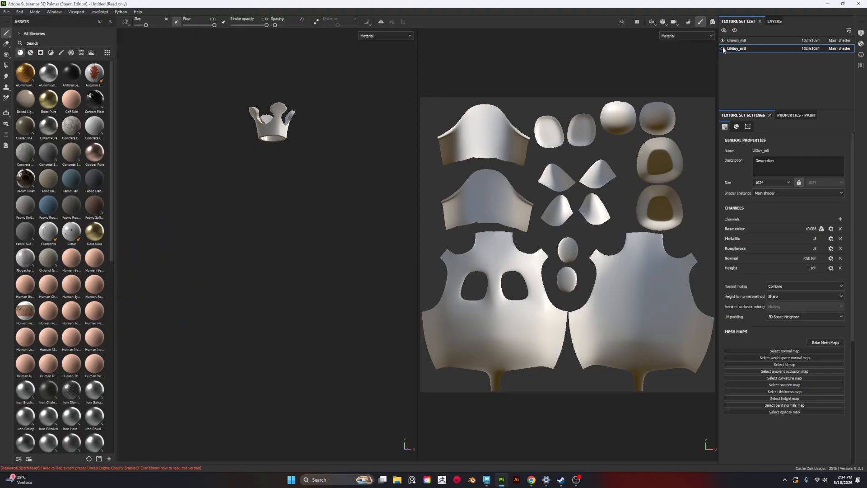
pyautogui.click(722, 48)
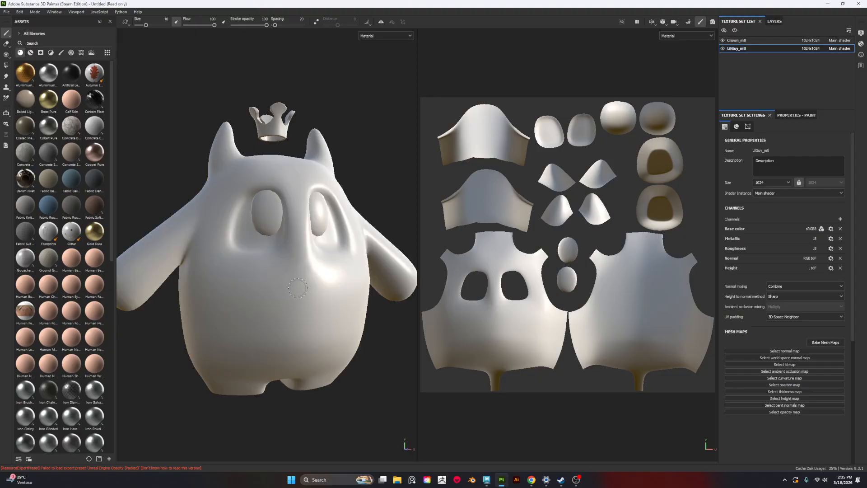
pyautogui.click(722, 48)
pyautogui.click(722, 48)
pyautogui.click(723, 49)
pyautogui.click(723, 49)
# Make Crown_mtl the active texture set in the list to view its UVs, and switch back to LilGuy_mtl
pyautogui.click(768, 40)
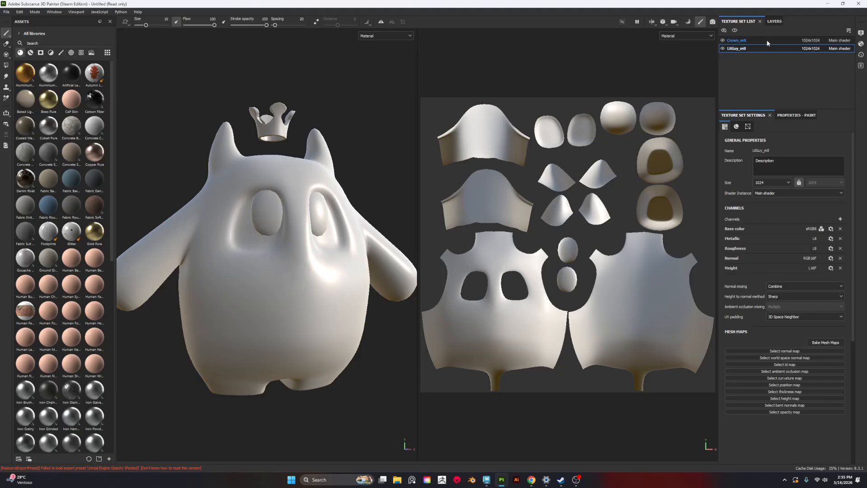
pyautogui.keyDown('alt'); pyautogui.moveTo(268, 267); pyautogui.dragTo(235, 267); pyautogui.keyUp('alt')
pyautogui.keyDown('alt'); pyautogui.moveTo(235, 267); pyautogui.dragTo(227, 304, button='middle'); pyautogui.keyUp('alt')
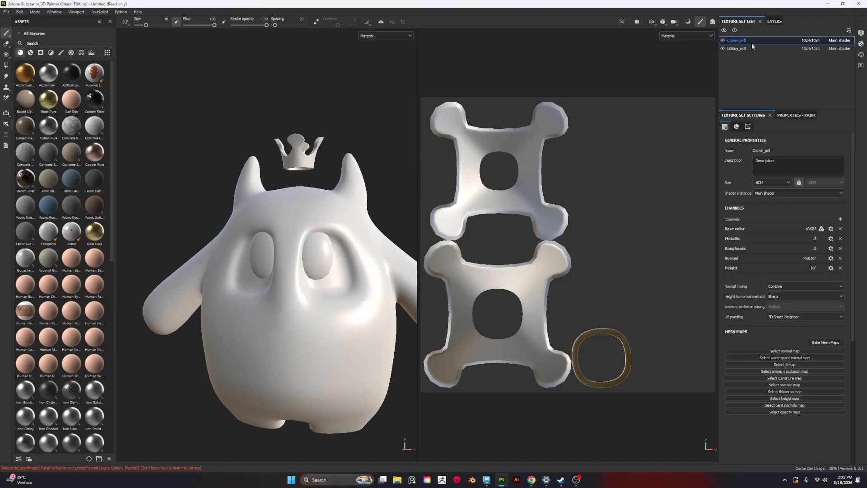
pyautogui.click(741, 48)
pyautogui.keyDown('alt'); pyautogui.moveTo(234, 184); pyautogui.dragTo(266, 199); pyautogui.keyUp('alt')
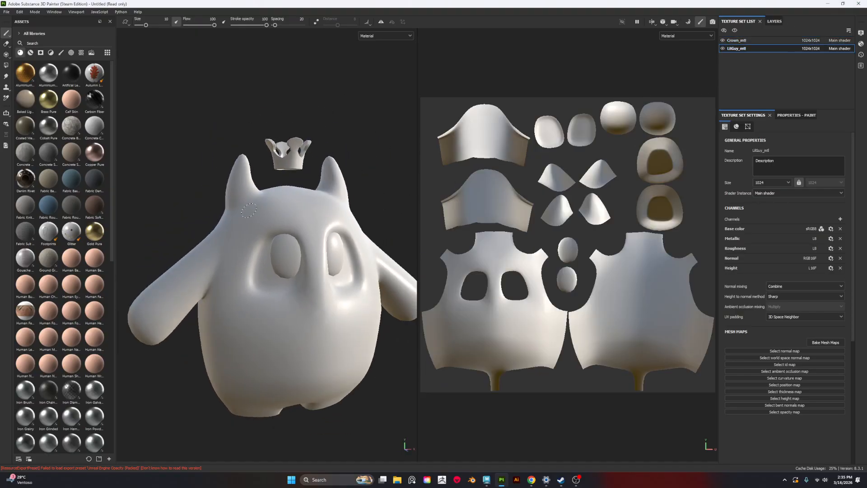
# Switch the active texture set by picking the crown and the body alternately on the 3D model, ending on the crown
pyautogui.keyDown('alt'); pyautogui.moveTo(266, 267); pyautogui.dragTo(269, 224, button='middle'); pyautogui.keyUp('alt')
pyautogui.keyDown('alt'); pyautogui.moveTo(269, 224); pyautogui.dragTo(284, 225, button='right'); pyautogui.keyUp('alt')
pyautogui.keyDown('alt'); pyautogui.moveTo(271, 224); pyautogui.dragTo(301, 223); pyautogui.keyUp('alt')
pyautogui.keyDown('alt'); pyautogui.moveTo(300, 223); pyautogui.dragTo(283, 248, button='middle'); pyautogui.keyUp('alt')
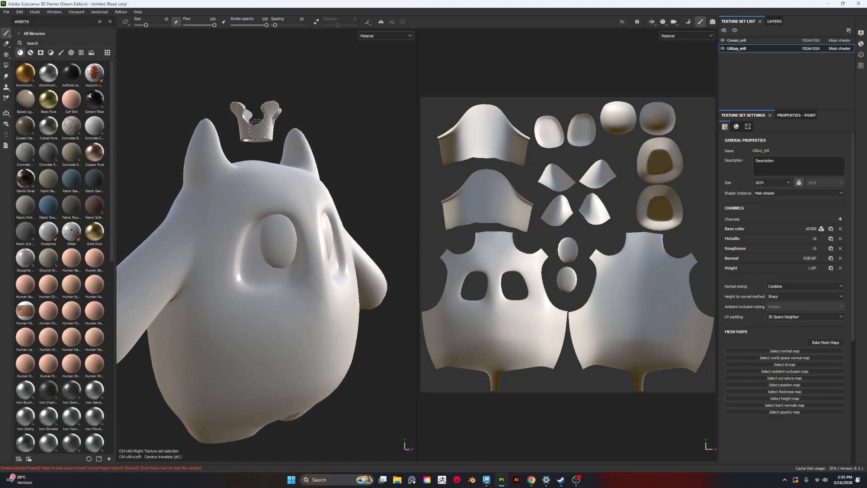
pyautogui.keyDown('ctrl'); pyautogui.keyDown('alt'); pyautogui.rightClick(264, 143); pyautogui.keyUp('alt'); pyautogui.keyUp('ctrl')
pyautogui.keyDown('ctrl'); pyautogui.keyDown('alt'); pyautogui.rightClick(288, 200); pyautogui.keyUp('alt'); pyautogui.keyUp('ctrl')
pyautogui.keyDown('ctrl'); pyautogui.keyDown('alt'); pyautogui.rightClick(266, 138); pyautogui.keyUp('alt'); pyautogui.keyUp('ctrl')
pyautogui.keyDown('ctrl'); pyautogui.keyDown('alt'); pyautogui.rightClick(305, 214); pyautogui.keyUp('alt'); pyautogui.keyUp('ctrl')
pyautogui.keyDown('ctrl'); pyautogui.keyDown('alt'); pyautogui.rightClick(264, 138); pyautogui.keyUp('alt'); pyautogui.keyUp('ctrl')
pyautogui.keyDown('ctrl'); pyautogui.keyDown('alt'); pyautogui.rightClick(297, 202); pyautogui.keyUp('alt'); pyautogui.keyUp('ctrl')
pyautogui.keyDown('ctrl'); pyautogui.keyDown('alt'); pyautogui.rightClick(259, 134); pyautogui.keyUp('alt'); pyautogui.keyUp('ctrl')
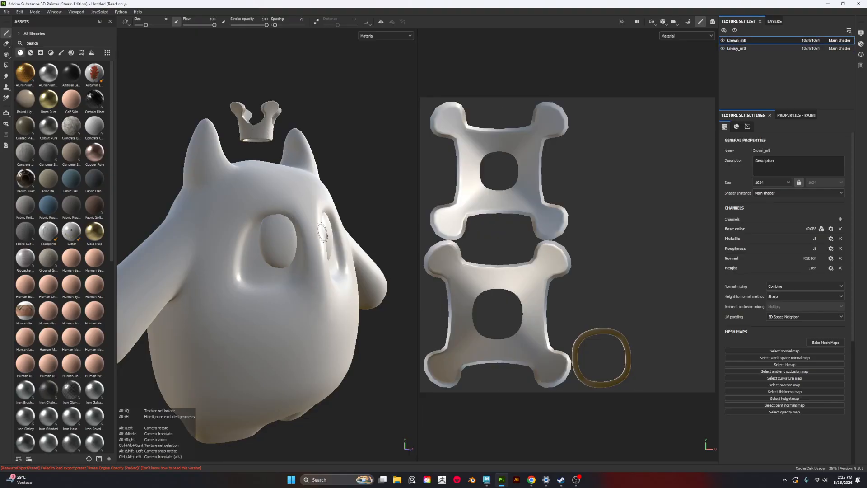
# Examine the character from several angles, frame it in the view, and look through the materials in Assets
pyautogui.keyDown('alt'); pyautogui.moveTo(361, 271); pyautogui.dragTo(320, 275); pyautogui.keyUp('alt')
pyautogui.keyDown('alt'); pyautogui.moveTo(319, 275); pyautogui.dragTo(298, 235, button='middle'); pyautogui.keyUp('alt')
pyautogui.keyDown('alt'); pyautogui.moveTo(297, 234); pyautogui.dragTo(253, 200, button='right'); pyautogui.keyUp('alt')
pyautogui.moveTo(221, 199)
pyautogui.keyDown('alt'); pyautogui.mouseDown()
pyautogui.moveTo(257, 202)
pyautogui.moveTo(247, 192)
pyautogui.moveTo(227, 195)
pyautogui.mouseUp(); pyautogui.keyUp('alt')
pyautogui.keyDown('alt'); pyautogui.moveTo(227, 194); pyautogui.dragTo(227, 221, button='middle'); pyautogui.keyUp('alt')
pyautogui.keyDown('alt'); pyautogui.moveTo(598, 258); pyautogui.dragTo(637, 232); pyautogui.keyUp('alt')
pyautogui.press('f')
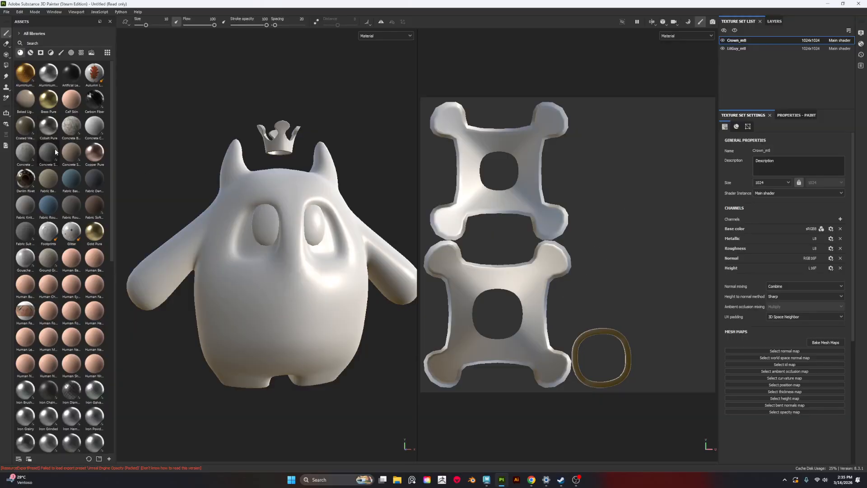
pyautogui.scroll(-5, 65, 234)
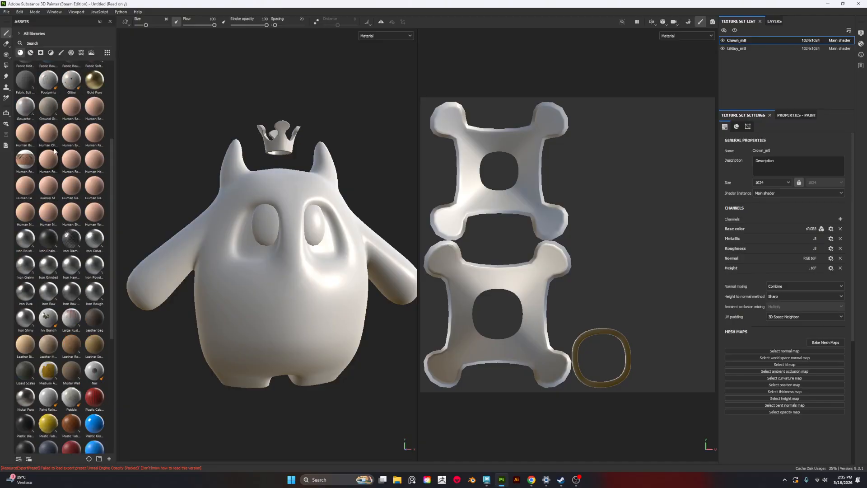
pyautogui.scroll(5, 59, 190)
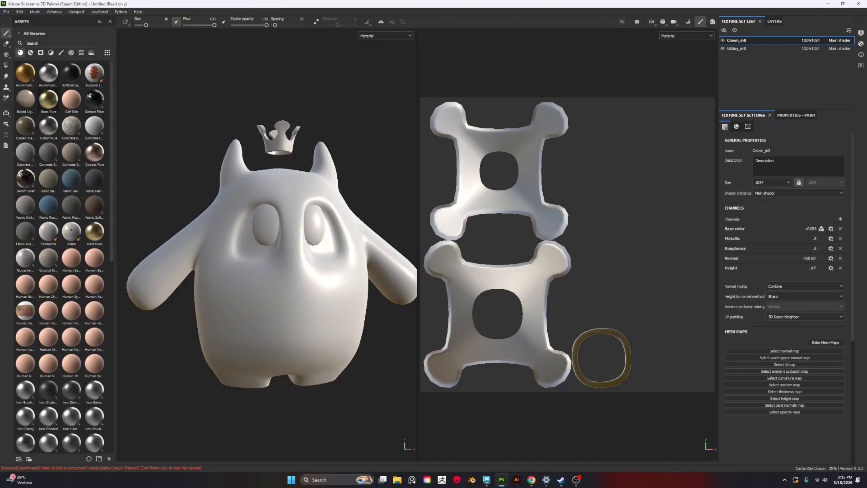
pyautogui.moveTo(298, 233)
pyautogui.keyDown('alt'); pyautogui.mouseDown()
pyautogui.moveTo(303, 194)
pyautogui.moveTo(312, 203)
pyautogui.mouseUp(); pyautogui.keyUp('alt')
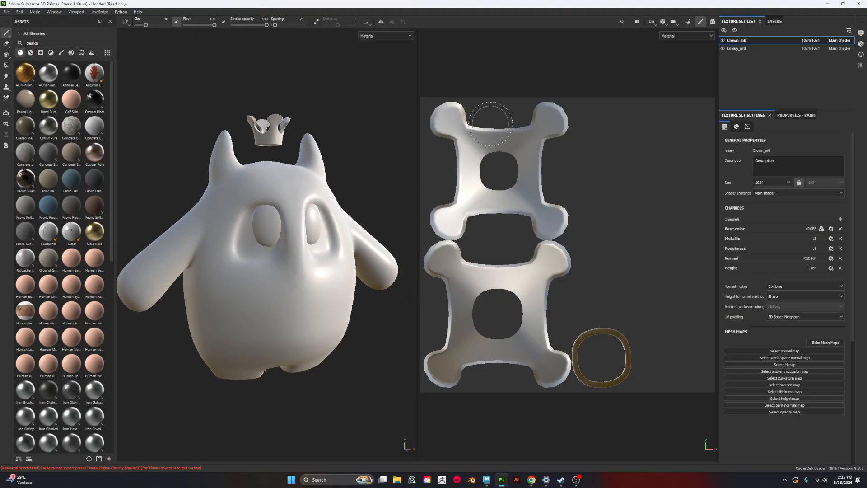
# Change the split viewport to the 3D-only view and examine the character closer up
pyautogui.press('F2')
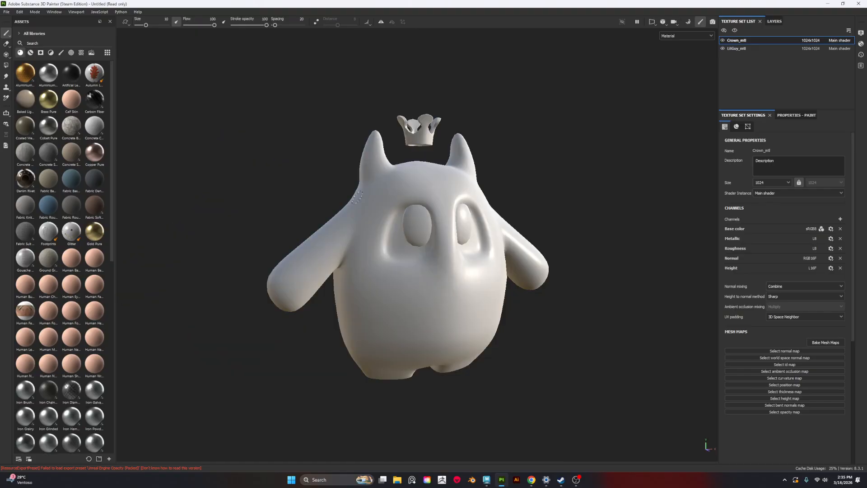
pyautogui.keyDown('alt'); pyautogui.moveTo(465, 280); pyautogui.dragTo(554, 331); pyautogui.keyUp('alt')
pyautogui.keyDown('alt'); pyautogui.moveTo(555, 331); pyautogui.dragTo(598, 375, button='middle'); pyautogui.keyUp('alt')
pyautogui.scroll(3, 571, 296)
pyautogui.moveTo(598, 375)
pyautogui.keyDown('alt'); pyautogui.mouseDown()
pyautogui.moveTo(536, 329)
pyautogui.moveTo(529, 360)
pyautogui.moveTo(478, 310)
pyautogui.moveTo(474, 330)
pyautogui.moveTo(547, 351)
pyautogui.moveTo(560, 344)
pyautogui.moveTo(553, 350)
pyautogui.mouseUp(); pyautogui.keyUp('alt')
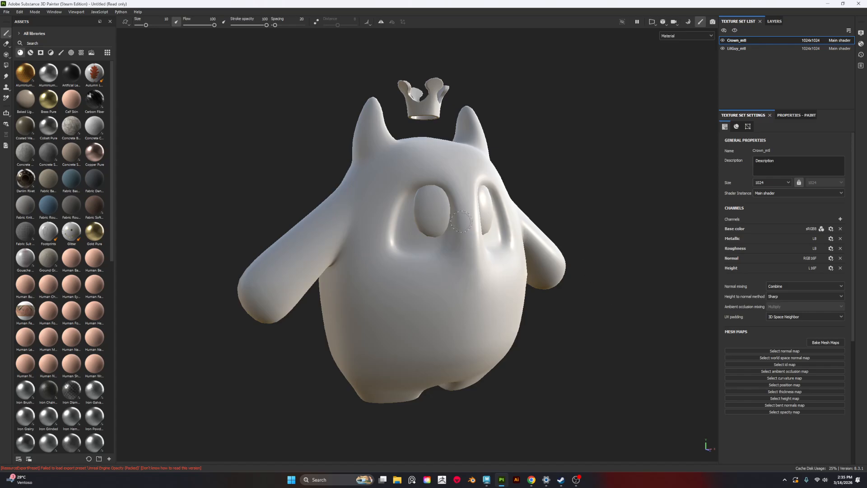
# Compare the 2D-only, 3D-only and split viewport layouts by switching between them, ending on the 3D-only view
pyautogui.press('F3')
pyautogui.press('F2')
pyautogui.press('F3')
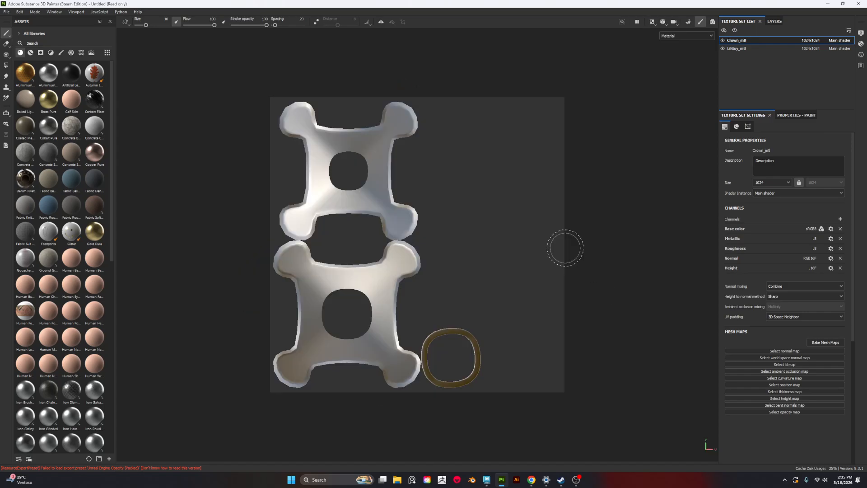
pyautogui.press('F2')
pyautogui.press('F3')
pyautogui.press('F2')
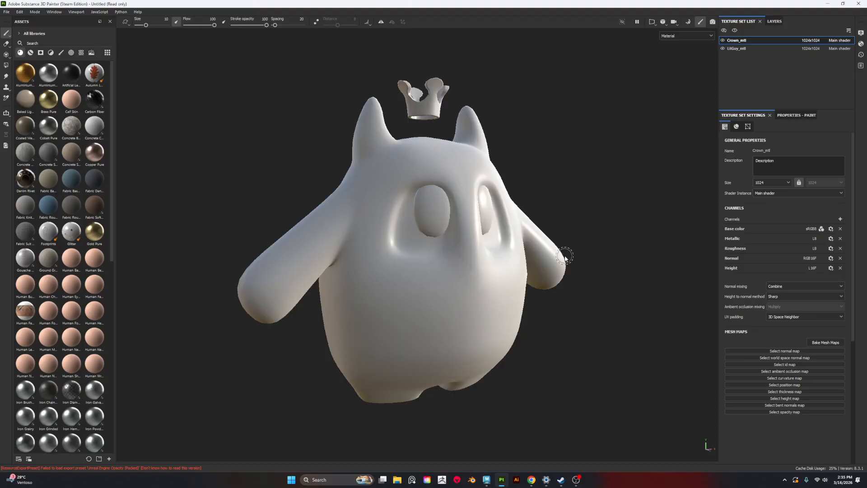
pyautogui.press('F3')
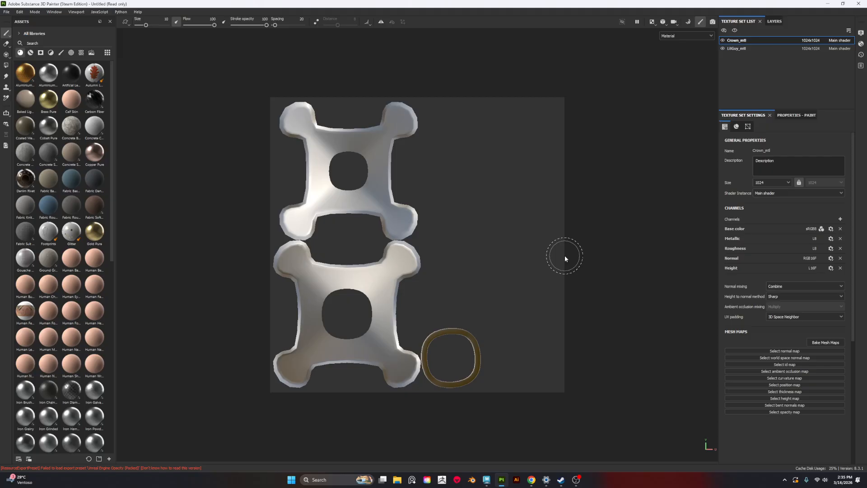
pyautogui.press('F2')
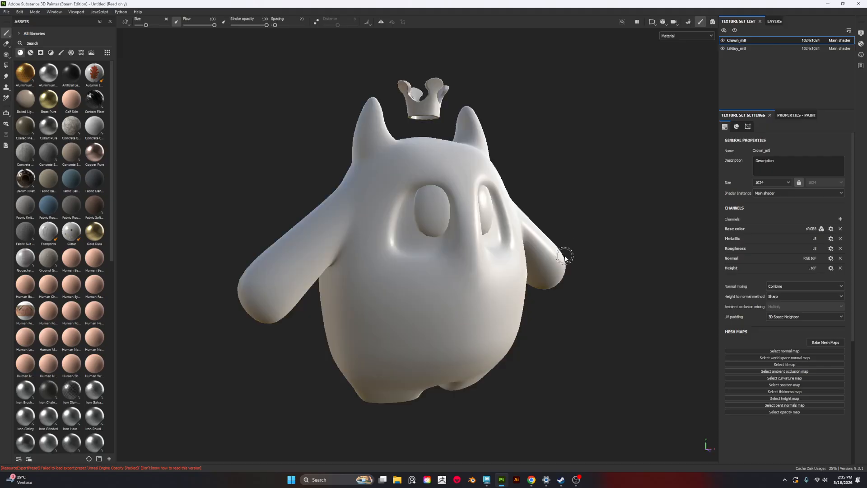
pyautogui.press('F1')
pyautogui.press('F2')
pyautogui.moveTo(502, 183)
pyautogui.keyDown('alt'); pyautogui.mouseDown()
pyautogui.moveTo(470, 194)
pyautogui.moveTo(544, 201)
pyautogui.moveTo(515, 175)
pyautogui.moveTo(554, 162)
pyautogui.mouseUp(); pyautogui.keyUp('alt')
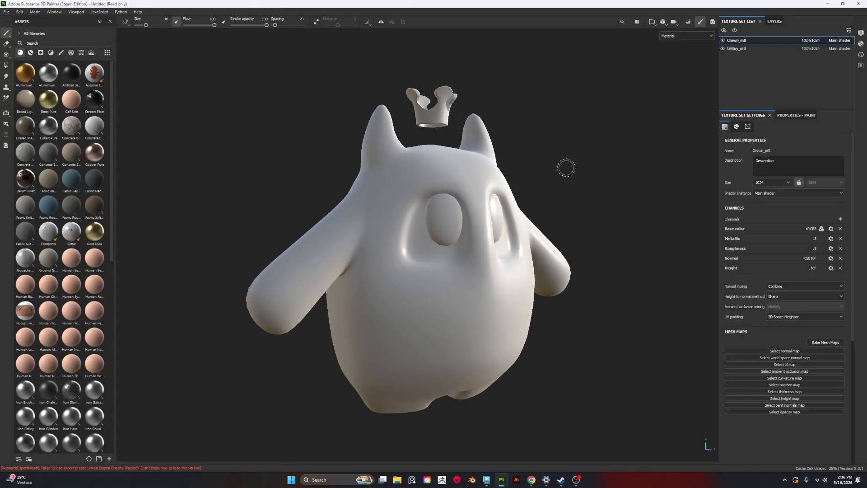
# Show the Layers list, and in mesh map baking mode enable Use Low Poly Mesh as High Poly Mesh
pyautogui.click(774, 22)
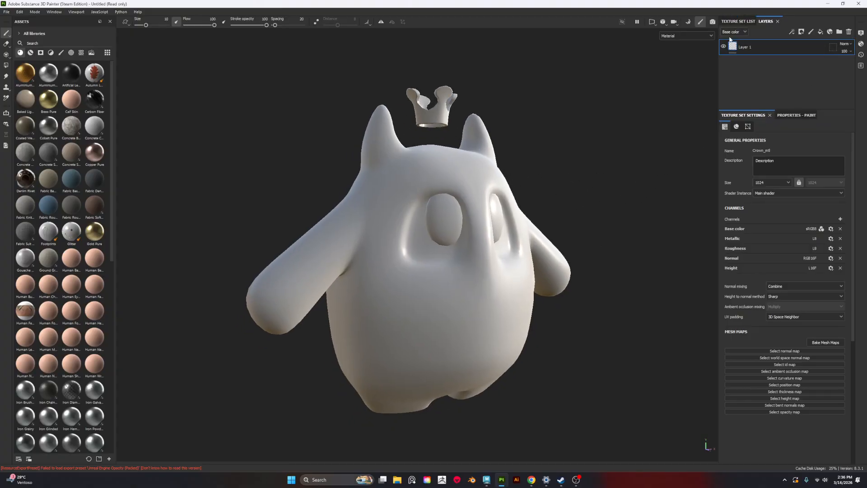
pyautogui.click(688, 22)
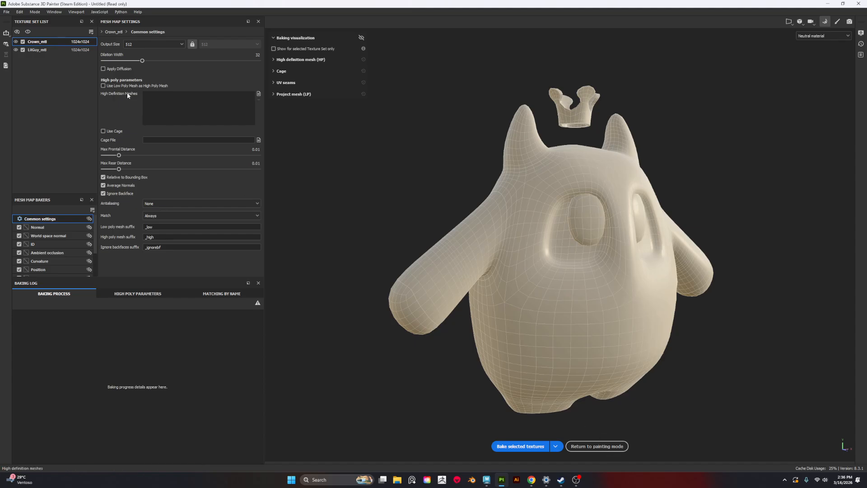
pyautogui.click(103, 86)
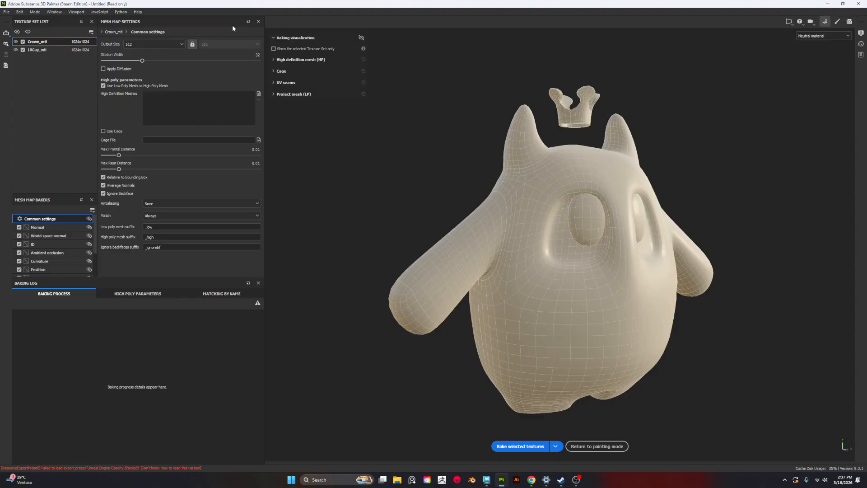
pyautogui.click(33, 13)
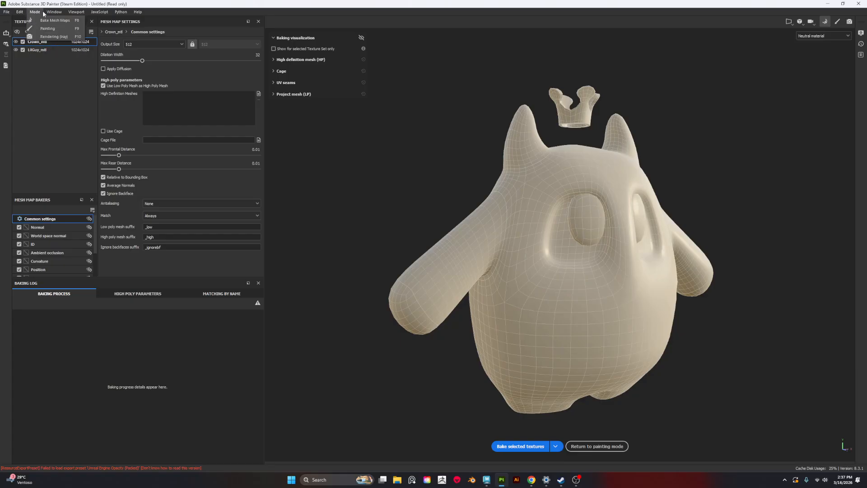
pyautogui.click(54, 143)
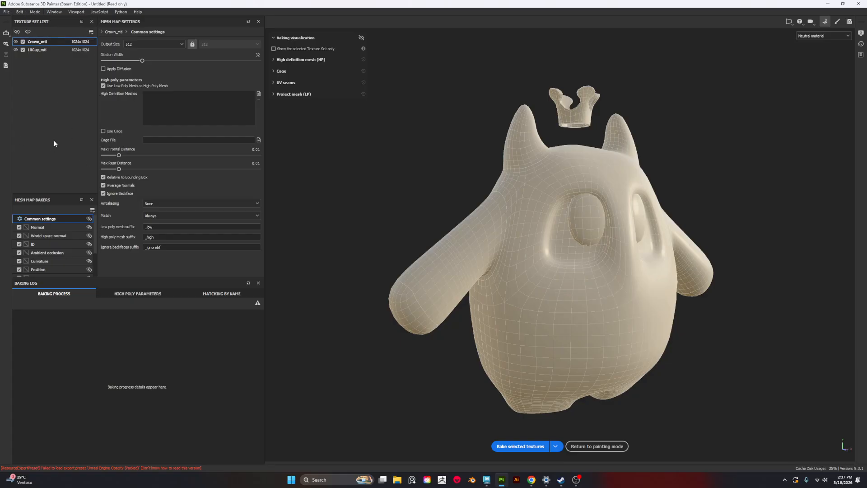
# Bake the mesh maps of both texture sets at an output size of 2048 and return to painting mode
pyautogui.click(160, 44)
pyautogui.click(164, 83)
pyautogui.click(511, 444)
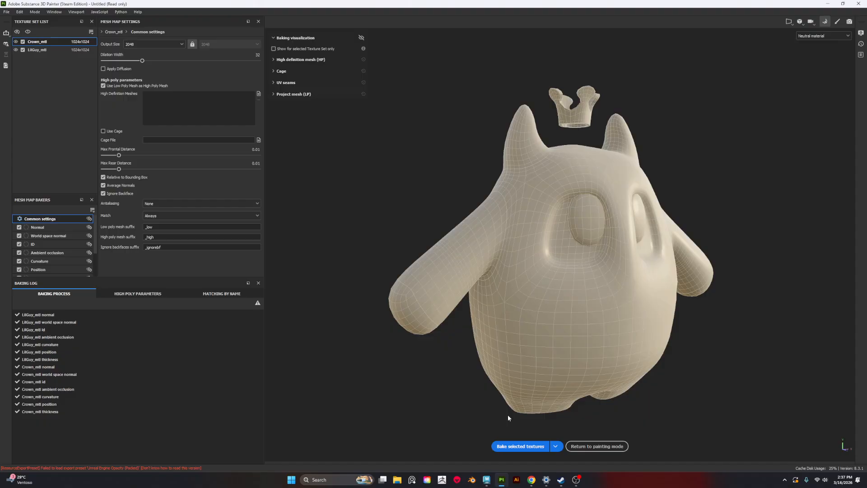
pyautogui.click(582, 447)
# Enlarge the Layers area by lowering the divider between it and the Texture Set Settings
pyautogui.scroll(-2, 578, 209)
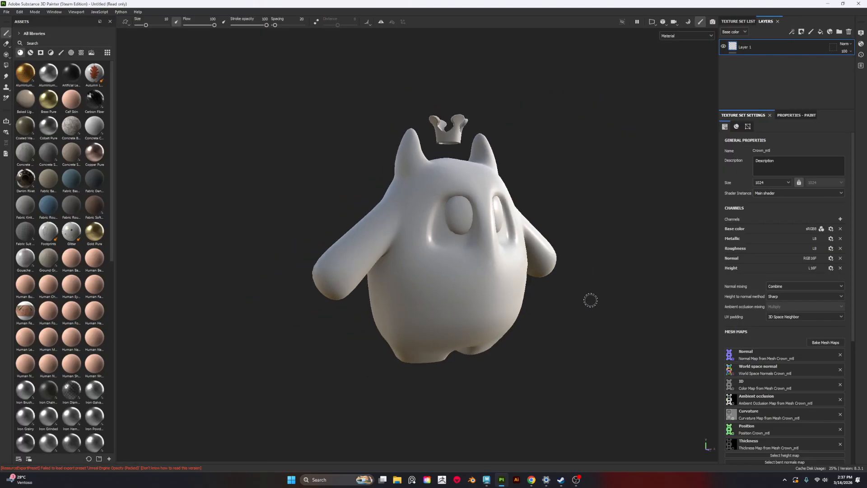
pyautogui.keyDown('alt'); pyautogui.moveTo(591, 300); pyautogui.dragTo(552, 294); pyautogui.keyUp('alt')
pyautogui.keyDown('alt'); pyautogui.moveTo(573, 293); pyautogui.dragTo(534, 307, button='middle'); pyautogui.keyUp('alt')
pyautogui.keyDown('alt'); pyautogui.moveTo(535, 307); pyautogui.dragTo(689, 367, button='right'); pyautogui.keyUp('alt')
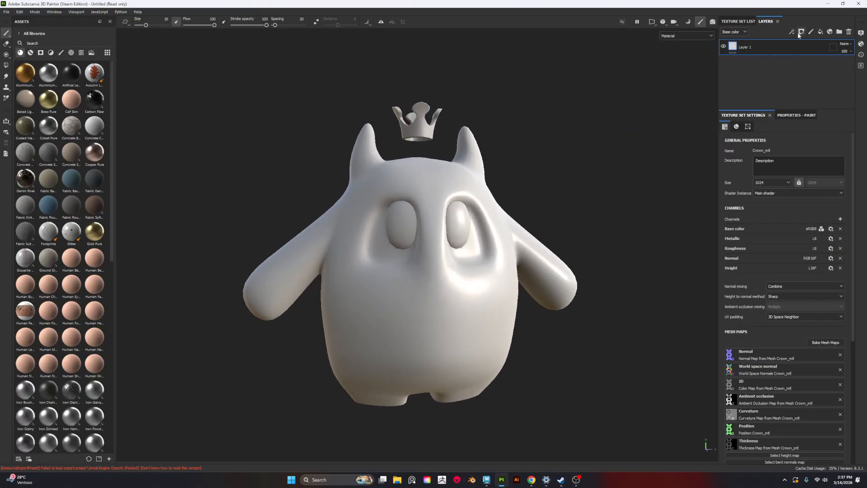
pyautogui.keyDown('alt'); pyautogui.moveTo(529, 203); pyautogui.dragTo(606, 197); pyautogui.keyUp('alt')
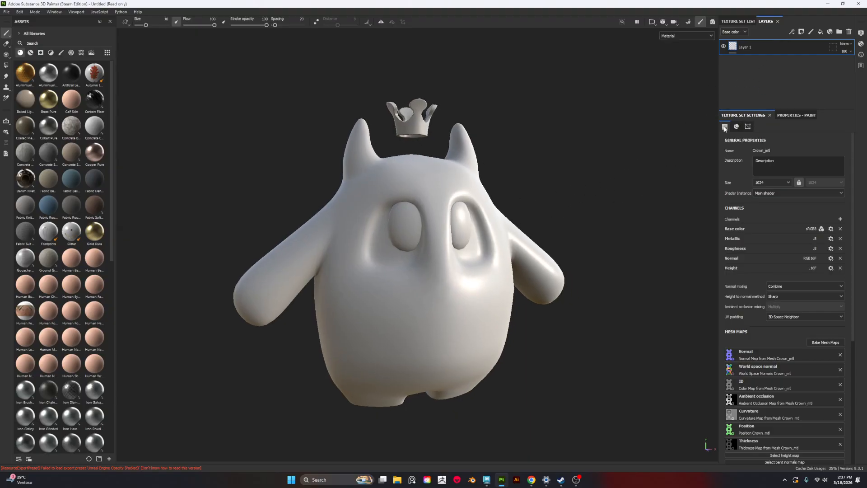
pyautogui.moveTo(813, 110); pyautogui.dragTo(820, 206)
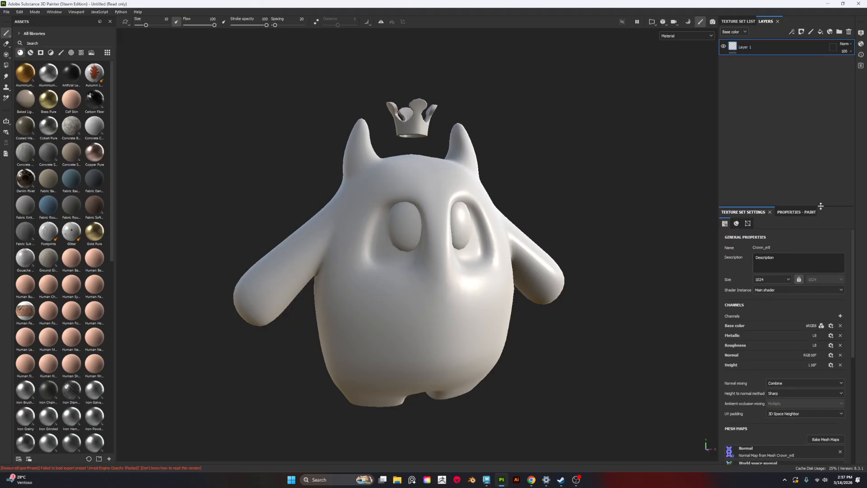
pyautogui.moveTo(820, 206); pyautogui.dragTo(820, 189)
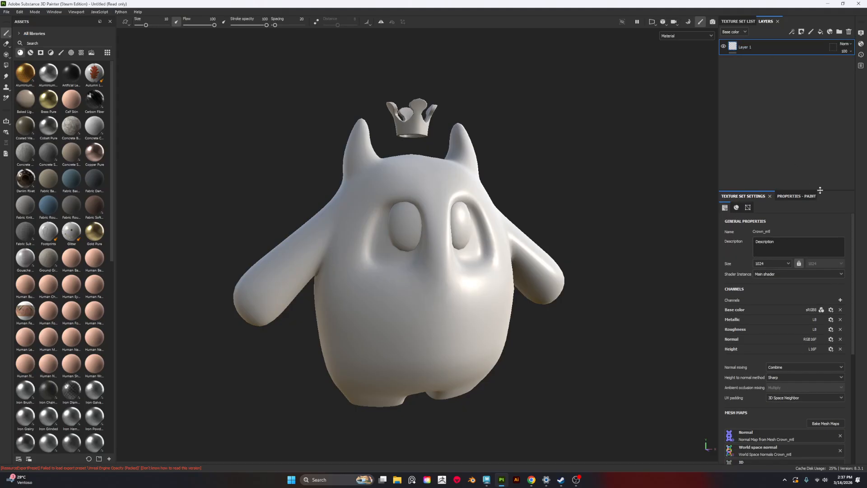
# Add a fill layer to the crown's texture set and set its base color to red, RGB 0.772, 0.264, 0.264
pyautogui.click(820, 32)
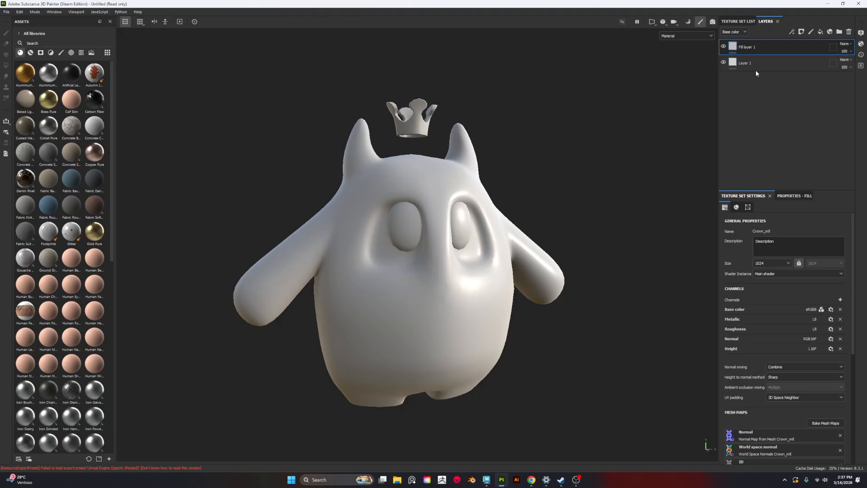
pyautogui.click(795, 196)
pyautogui.scroll(-2, 785, 369)
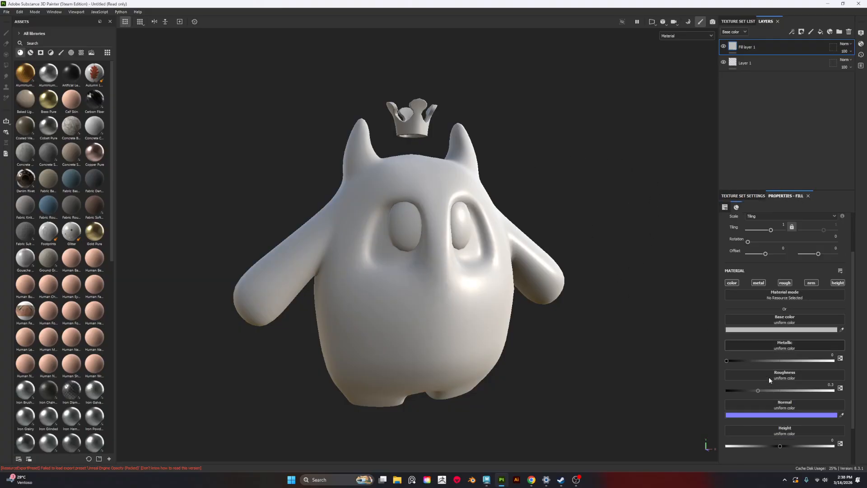
pyautogui.click(775, 330)
pyautogui.moveTo(715, 384); pyautogui.dragTo(731, 368)
pyautogui.moveTo(730, 337); pyautogui.dragTo(637, 225)
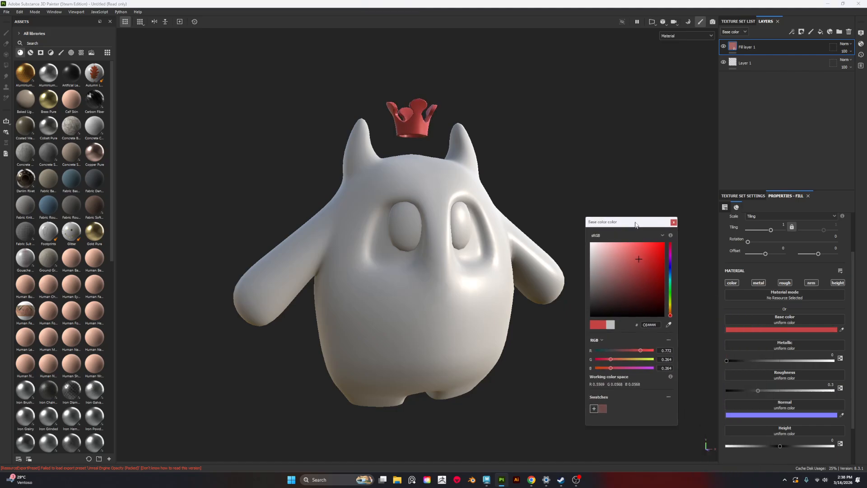
pyautogui.scroll(4, 464, 228)
pyautogui.keyDown('alt'); pyautogui.moveTo(328, 164); pyautogui.dragTo(368, 272, button='middle'); pyautogui.keyUp('alt')
pyautogui.keyDown('alt'); pyautogui.moveTo(368, 273); pyautogui.dragTo(440, 343, button='right'); pyautogui.keyUp('alt')
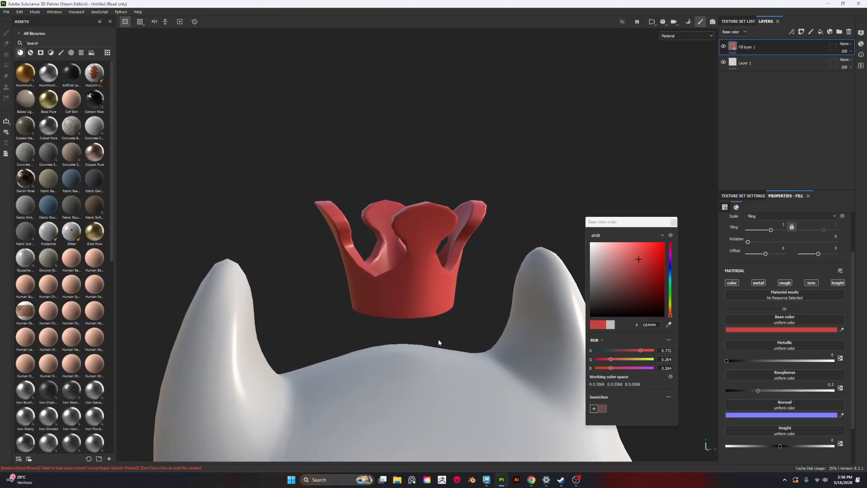
# Turn the crown's fill layer into dark gold: base color hex 735921, Metallic 1 and Roughness about 0.32
pyautogui.keyDown('alt'); pyautogui.moveTo(440, 343); pyautogui.dragTo(599, 325); pyautogui.keyUp('alt')
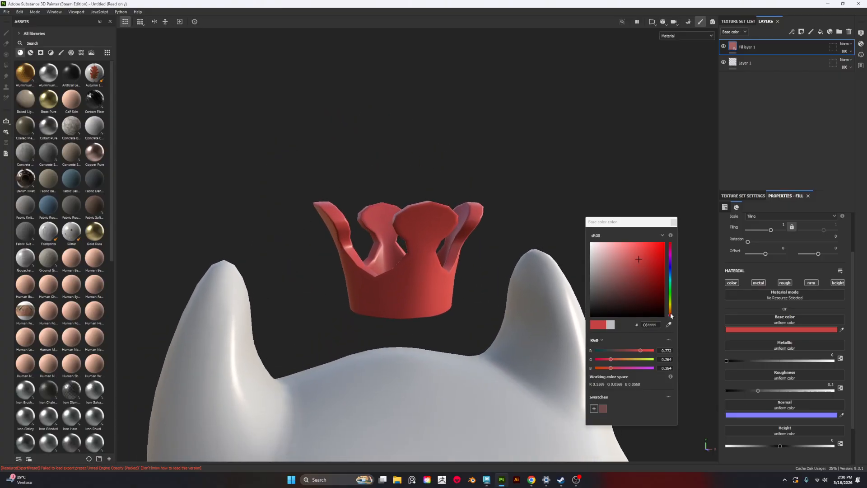
pyautogui.moveTo(671, 316); pyautogui.dragTo(667, 304)
pyautogui.moveTo(638, 259); pyautogui.dragTo(638, 269)
pyautogui.keyDown('alt'); pyautogui.moveTo(574, 267); pyautogui.dragTo(492, 271); pyautogui.keyUp('alt')
pyautogui.moveTo(743, 360); pyautogui.dragTo(839, 363)
pyautogui.moveTo(758, 390)
pyautogui.mouseDown()
pyautogui.moveTo(768, 389)
pyautogui.moveTo(734, 391)
pyautogui.moveTo(781, 391)
pyautogui.moveTo(749, 391)
pyautogui.moveTo(763, 391)
pyautogui.mouseUp()
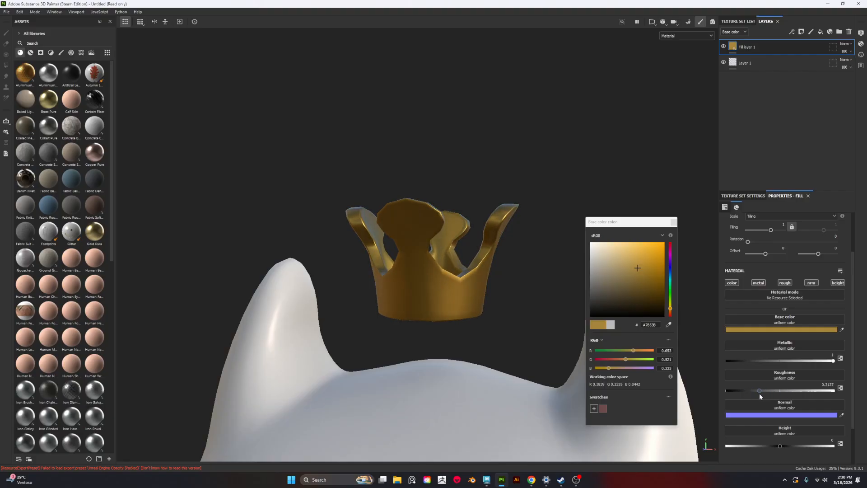
pyautogui.moveTo(638, 269); pyautogui.dragTo(643, 282)
# Inspect the gold crown from several sides and lower its Roughness to about 0.25
pyautogui.keyDown('alt'); pyautogui.moveTo(471, 285); pyautogui.dragTo(352, 267); pyautogui.keyUp('alt')
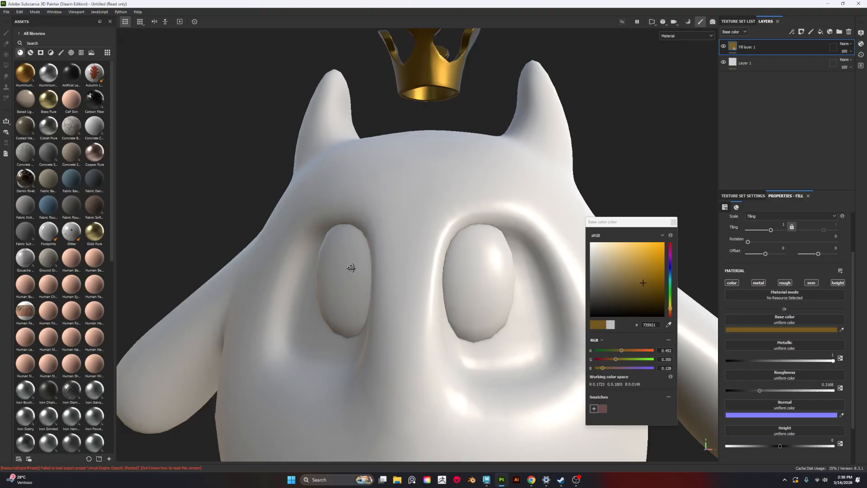
pyautogui.keyDown('alt'); pyautogui.moveTo(352, 267); pyautogui.dragTo(380, 346, button='middle'); pyautogui.keyUp('alt')
pyautogui.keyDown('alt'); pyautogui.moveTo(381, 345); pyautogui.dragTo(430, 289); pyautogui.keyUp('alt')
pyautogui.keyDown('alt'); pyautogui.moveTo(429, 289); pyautogui.dragTo(412, 325, button='middle'); pyautogui.keyUp('alt')
pyautogui.keyDown('alt'); pyautogui.moveTo(412, 325); pyautogui.dragTo(533, 404, button='right'); pyautogui.keyUp('alt')
pyautogui.keyDown('alt'); pyautogui.moveTo(300, 267); pyautogui.dragTo(334, 280); pyautogui.keyUp('alt')
pyautogui.keyDown('alt'); pyautogui.moveTo(335, 280); pyautogui.dragTo(411, 324, button='right'); pyautogui.keyUp('alt')
pyautogui.keyDown('alt'); pyautogui.moveTo(411, 324); pyautogui.dragTo(383, 317); pyautogui.keyUp('alt')
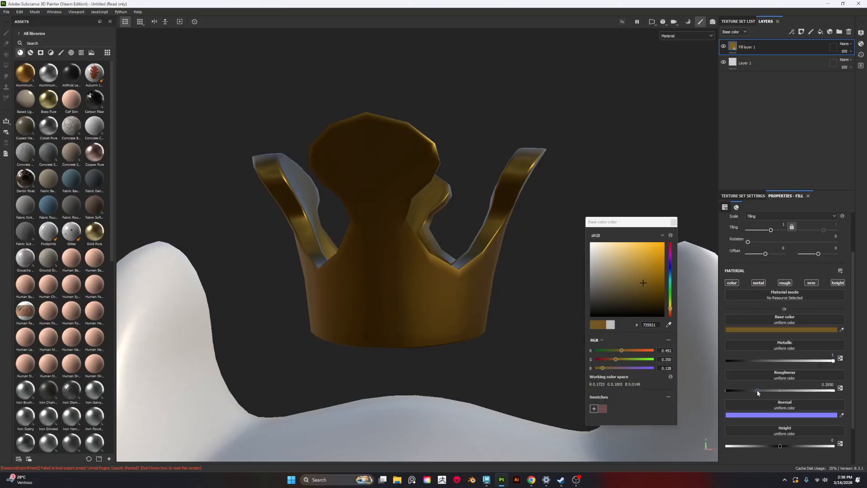
pyautogui.moveTo(758, 391); pyautogui.dragTo(757, 394)
pyautogui.scroll(-4, 310, 280)
pyautogui.keyDown('alt'); pyautogui.moveTo(310, 280); pyautogui.dragTo(530, 228); pyautogui.keyUp('alt')
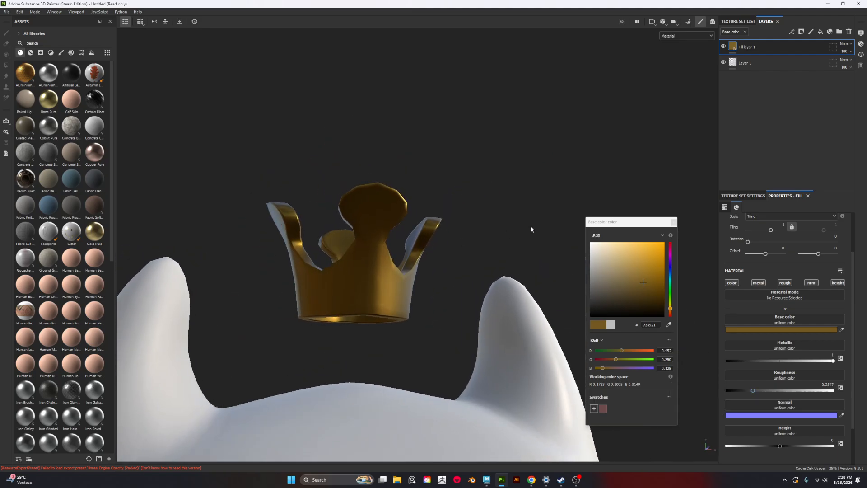
# Add a second fill layer above the gold one and give it a black mask
pyautogui.click(821, 32)
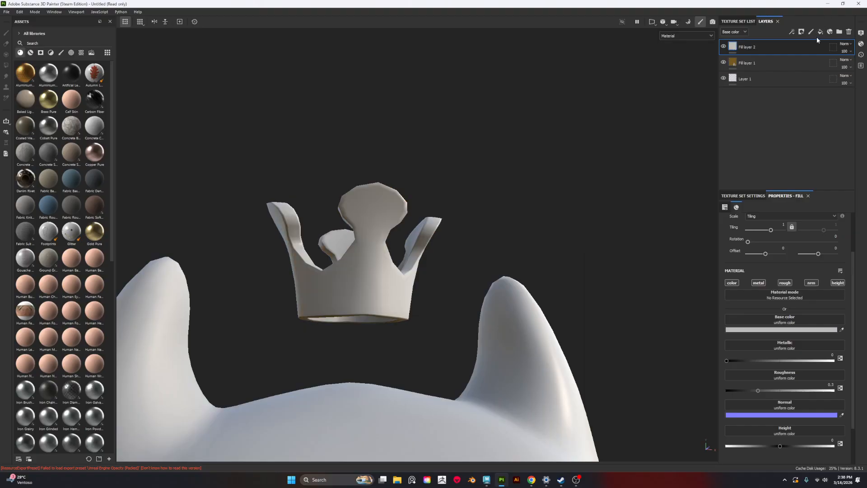
pyautogui.rightClick(734, 50)
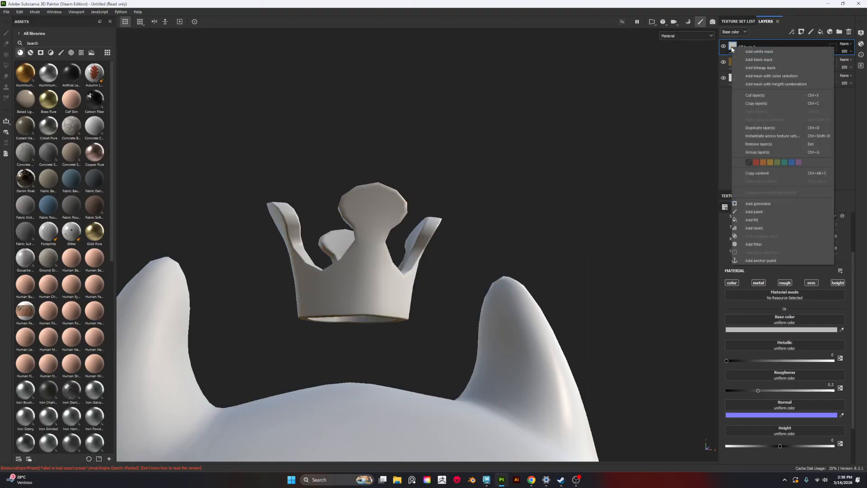
pyautogui.click(760, 59)
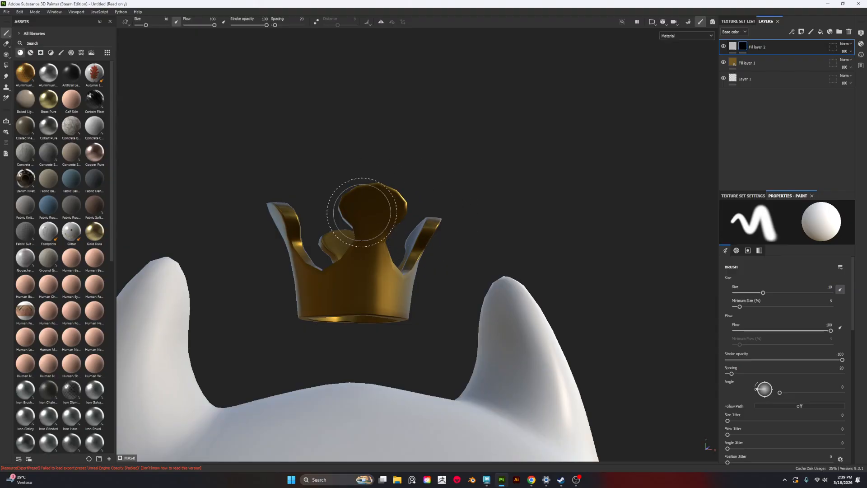
# Paint white strokes on the new fill layer's mask over the crown's outer points and band
pyautogui.moveTo(368, 194)
pyautogui.mouseDown()
pyautogui.moveTo(368, 207)
pyautogui.moveTo(368, 200)
pyautogui.mouseUp()
pyautogui.moveTo(381, 288)
pyautogui.mouseDown()
pyautogui.moveTo(347, 297)
pyautogui.moveTo(373, 251)
pyautogui.moveTo(363, 233)
pyautogui.mouseUp()
pyautogui.keyDown('alt'); pyautogui.moveTo(443, 289); pyautogui.dragTo(350, 300); pyautogui.keyUp('alt')
pyautogui.moveTo(405, 285); pyautogui.dragTo(368, 297)
pyautogui.moveTo(445, 287)
pyautogui.keyDown('alt'); pyautogui.mouseDown()
pyautogui.moveTo(393, 300)
pyautogui.moveTo(420, 265)
pyautogui.moveTo(422, 190)
pyautogui.moveTo(398, 216)
pyautogui.mouseUp(); pyautogui.keyUp('alt')
pyautogui.keyDown('alt'); pyautogui.moveTo(397, 217); pyautogui.dragTo(495, 212); pyautogui.keyUp('alt')
# Set the masked fill layer's base color to red, hex AF2626
pyautogui.click(733, 46)
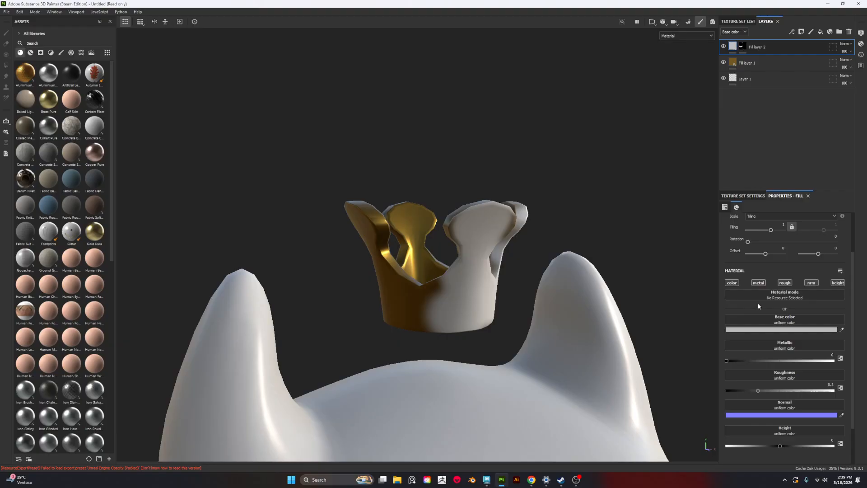
pyautogui.click(781, 330)
pyautogui.moveTo(625, 282); pyautogui.dragTo(648, 266)
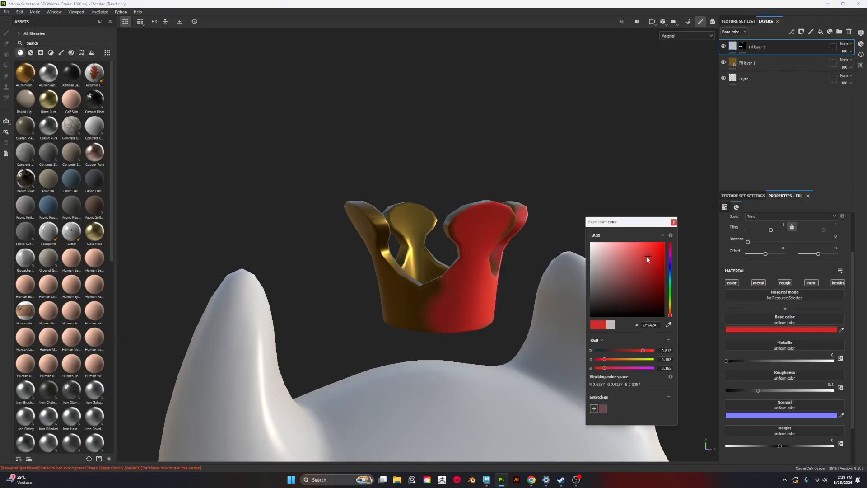
pyautogui.keyDown('alt'); pyautogui.moveTo(388, 253); pyautogui.dragTo(326, 248); pyautogui.keyUp('alt')
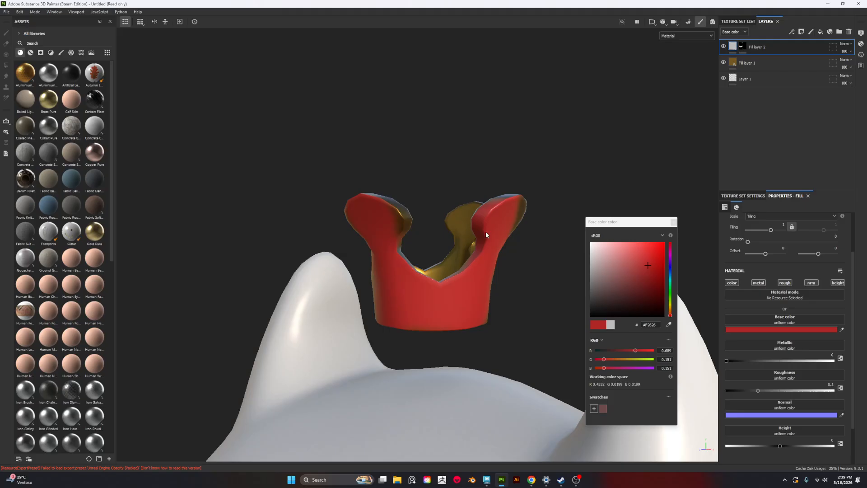
# Undo the red base color and the strokes painted on the upper fill layer's mask
pyautogui.click(744, 46)
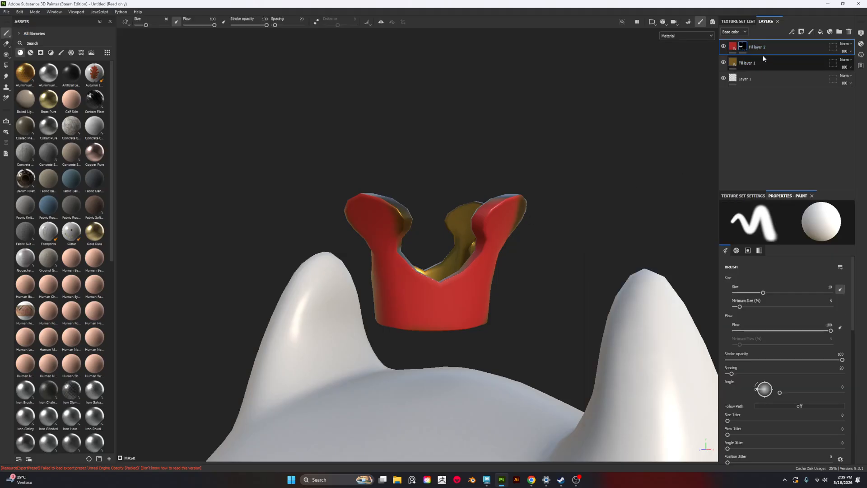
pyautogui.keyDown('alt'); pyautogui.moveTo(416, 284); pyautogui.dragTo(317, 284); pyautogui.keyUp('alt')
pyautogui.hotkey('ctrl', 'z')
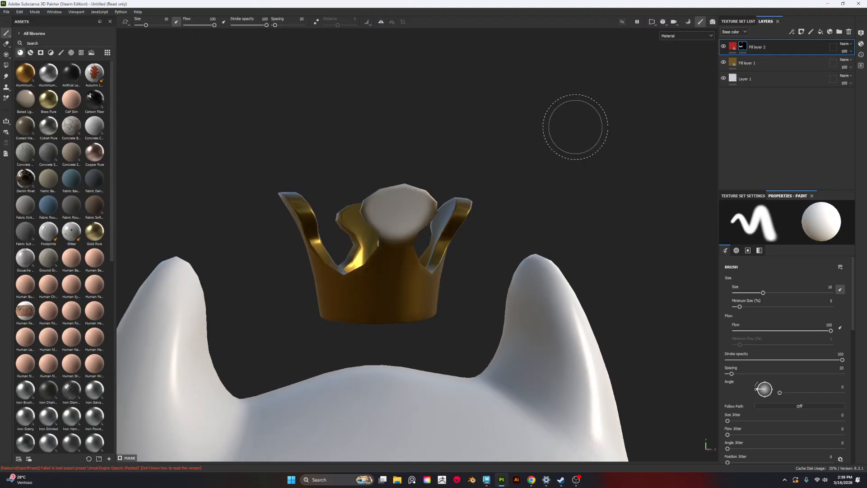
pyautogui.keyDown('alt'); pyautogui.moveTo(441, 229); pyautogui.dragTo(480, 344); pyautogui.keyUp('alt')
pyautogui.keyDown('alt'); pyautogui.moveTo(372, 250); pyautogui.dragTo(421, 266); pyautogui.keyUp('alt')
pyautogui.keyDown('alt'); pyautogui.moveTo(565, 344); pyautogui.dragTo(700, 418, button='right'); pyautogui.keyUp('alt')
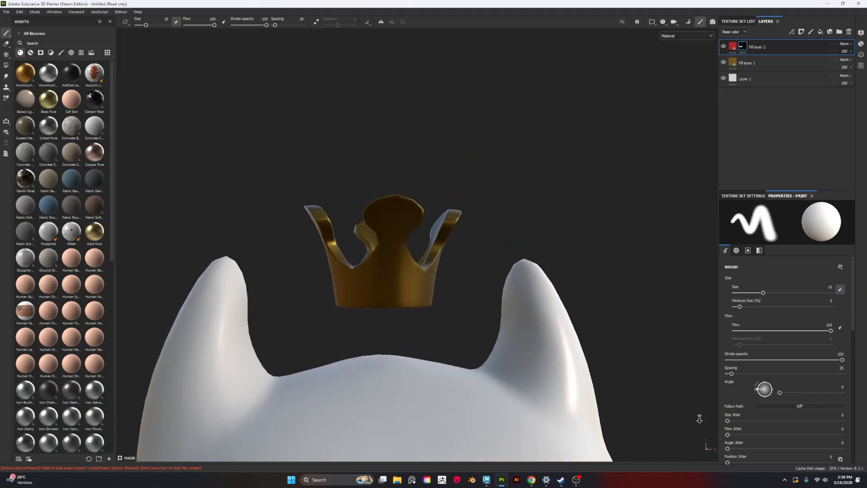
pyautogui.keyDown('alt'); pyautogui.moveTo(388, 317); pyautogui.dragTo(436, 324); pyautogui.keyUp('alt')
pyautogui.keyDown('alt'); pyautogui.moveTo(436, 325); pyautogui.dragTo(474, 325, button='middle'); pyautogui.keyUp('alt')
pyautogui.keyDown('alt'); pyautogui.moveTo(474, 326); pyautogui.dragTo(356, 316); pyautogui.keyUp('alt')
# Reapply a black mask to the upper fill layer and set its base color to dark gray, RGB 0.247, 0.247, 0.247
pyautogui.rightClick(741, 46)
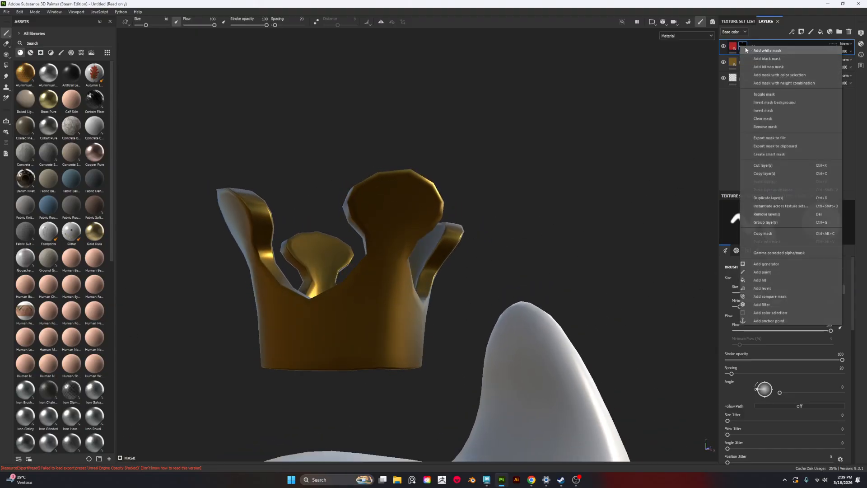
pyautogui.click(767, 60)
pyautogui.click(733, 47)
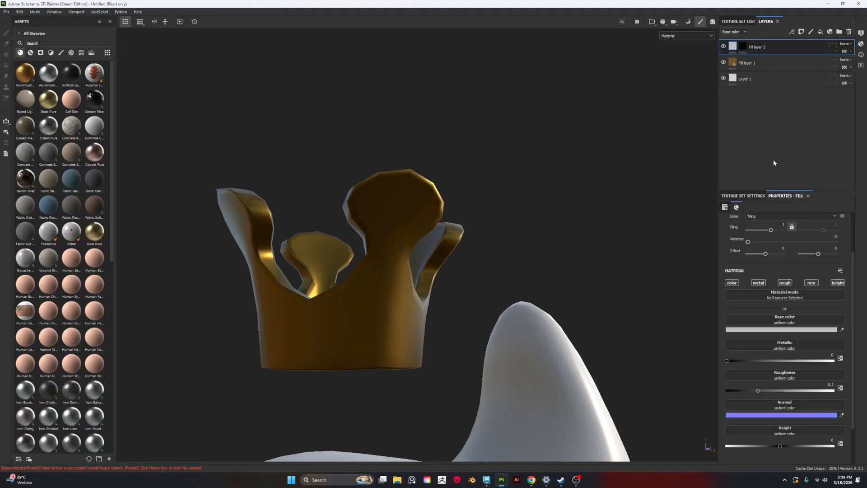
pyautogui.click(782, 329)
pyautogui.click(590, 295)
pyautogui.moveTo(591, 294); pyautogui.dragTo(590, 298)
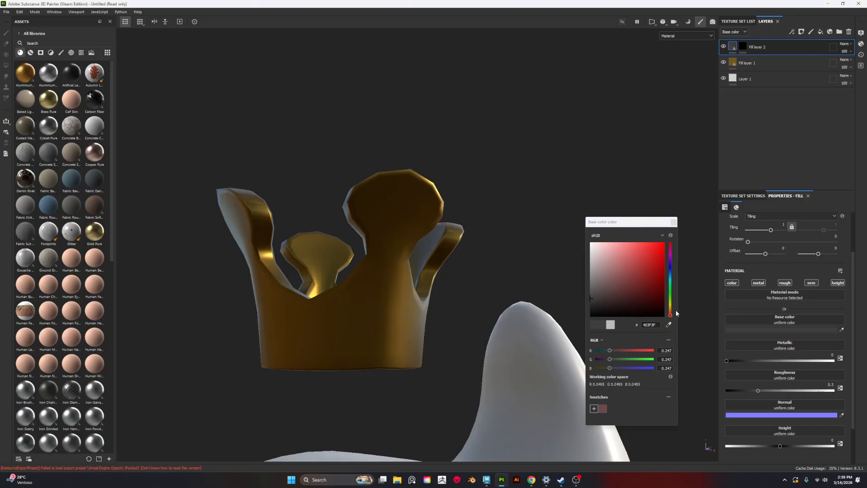
# Add a Dirt generator to the dark gray fill layer's mask and check the crown under rotated lighting
pyautogui.click(744, 46)
pyautogui.rightClick(744, 46)
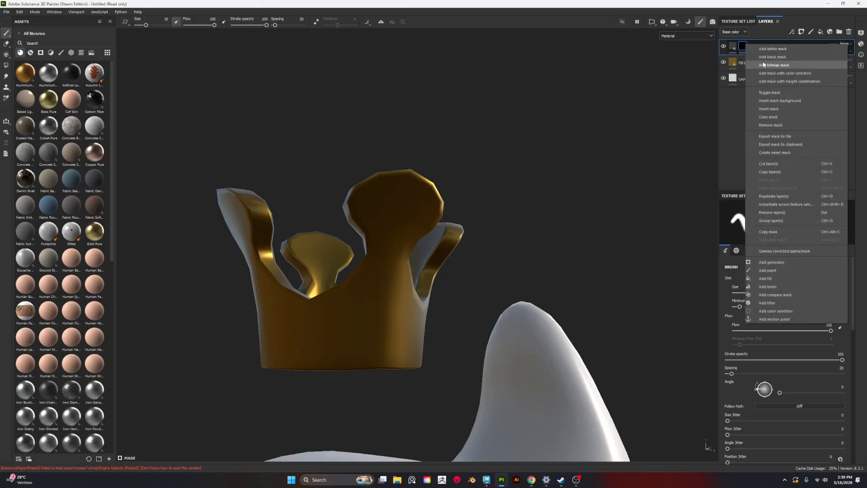
pyautogui.click(763, 56)
pyautogui.rightClick(744, 45)
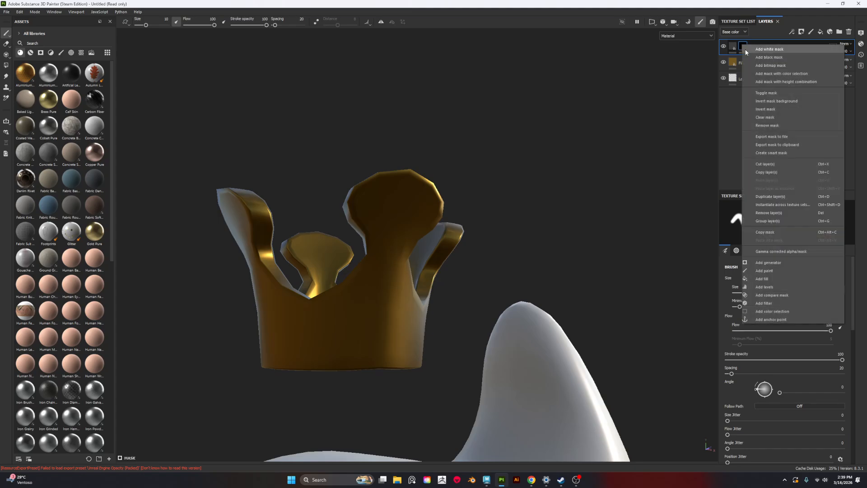
pyautogui.click(769, 263)
pyautogui.keyDown('alt'); pyautogui.moveTo(447, 243); pyautogui.dragTo(546, 265); pyautogui.keyUp('alt')
pyautogui.click(800, 224)
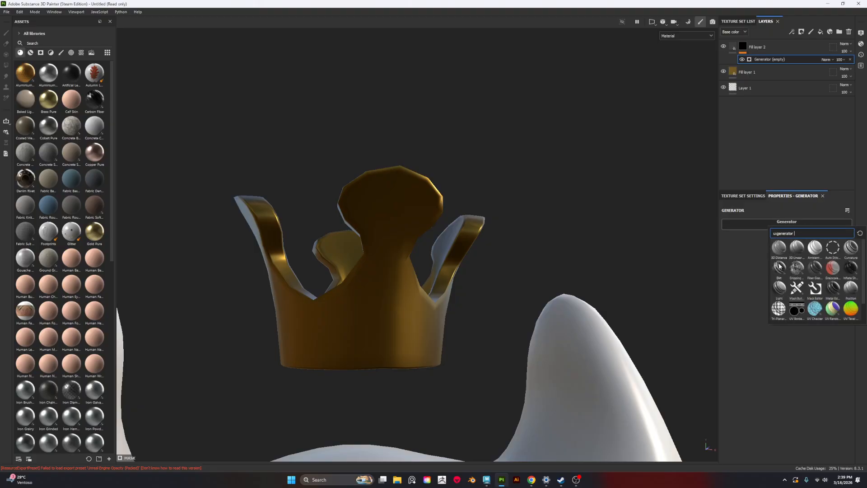
pyautogui.keyDown('alt'); pyautogui.moveTo(539, 294); pyautogui.dragTo(451, 273); pyautogui.keyUp('alt')
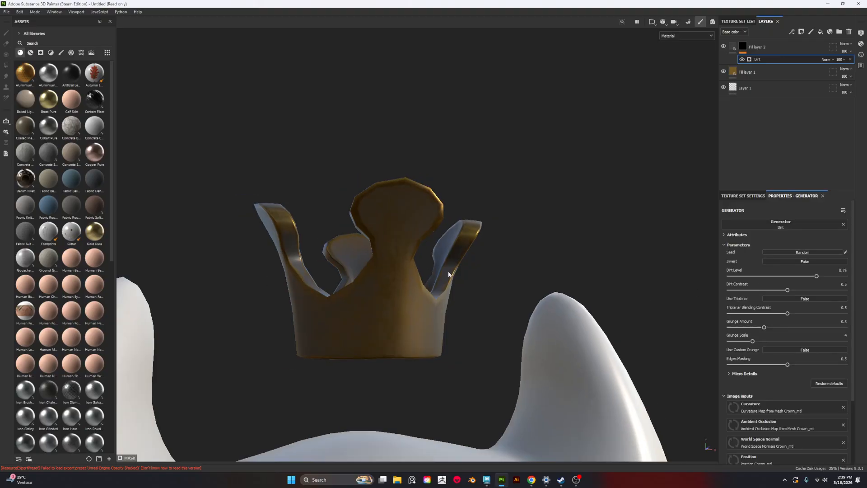
pyautogui.keyDown('alt'); pyautogui.moveTo(370, 258); pyautogui.dragTo(544, 249); pyautogui.keyUp('alt')
pyautogui.moveTo(543, 250)
pyautogui.keyDown('shift'); pyautogui.mouseDown(button='right')
pyautogui.moveTo(513, 245)
pyautogui.moveTo(548, 256)
pyautogui.mouseUp(button='right'); pyautogui.keyUp('shift')
pyautogui.keyDown('alt'); pyautogui.moveTo(458, 251); pyautogui.dragTo(449, 248); pyautogui.keyUp('alt')
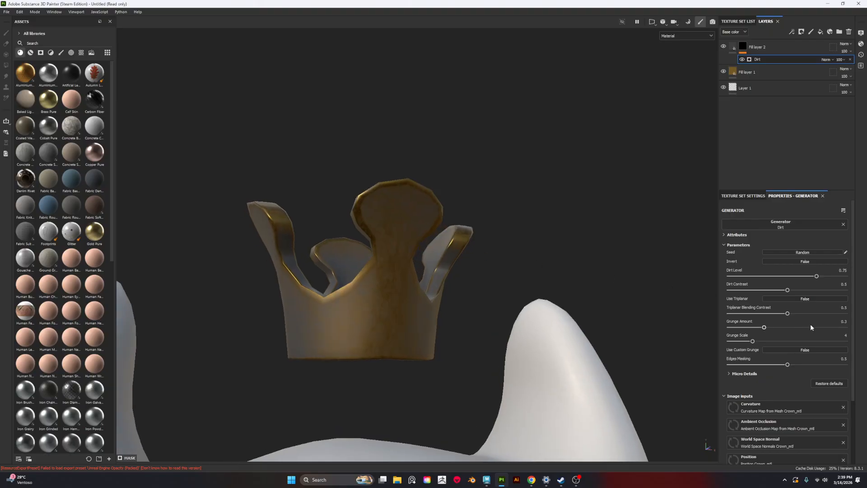
# Set the generator's Dirt Level to 0.67 and Dirt Contrast to 0.64, checking the crown's surface up close
pyautogui.moveTo(810, 277); pyautogui.dragTo(815, 278)
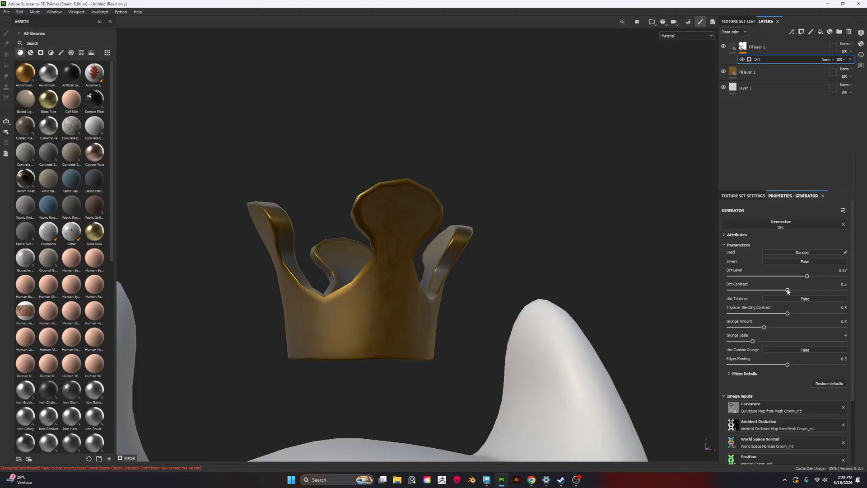
pyautogui.scroll(-3, 792, 358)
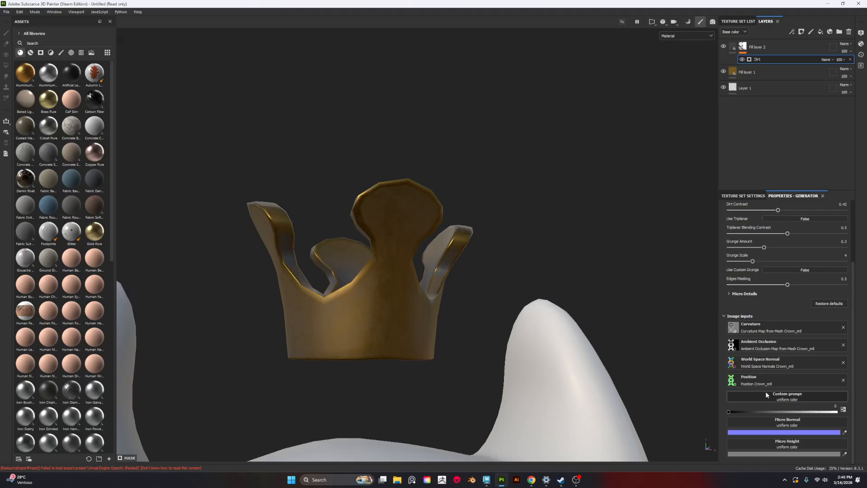
pyautogui.keyDown('alt'); pyautogui.moveTo(464, 292); pyautogui.dragTo(509, 280); pyautogui.keyUp('alt')
pyautogui.scroll(3, 497, 287)
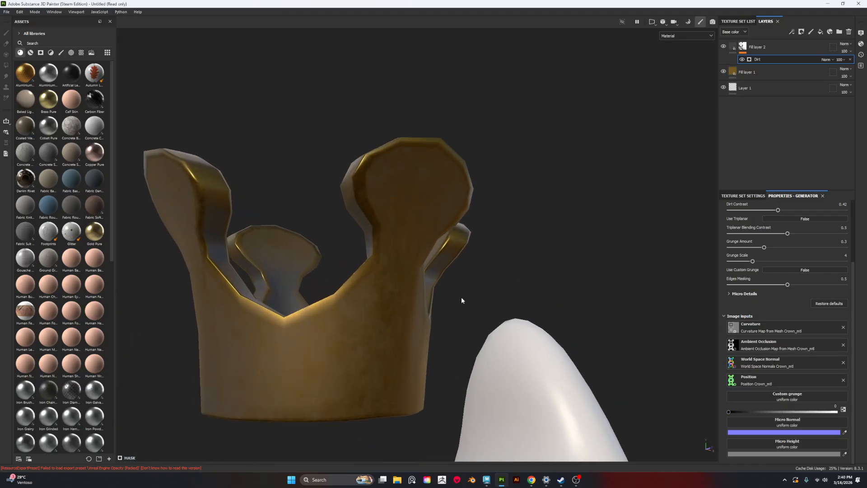
pyautogui.keyDown('alt'); pyautogui.moveTo(462, 300); pyautogui.dragTo(508, 275); pyautogui.keyUp('alt')
pyautogui.keyDown('alt'); pyautogui.moveTo(452, 258); pyautogui.dragTo(441, 302, button='middle'); pyautogui.keyUp('alt')
pyautogui.scroll(2, 420, 296)
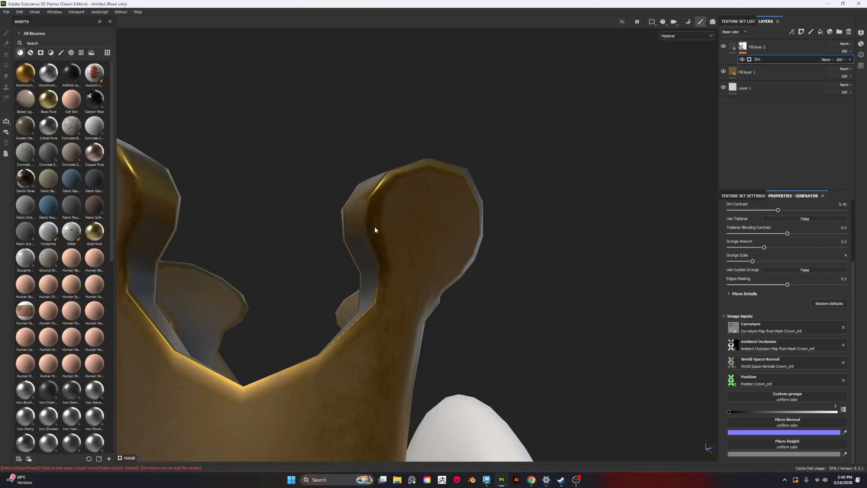
pyautogui.keyDown('alt'); pyautogui.moveTo(476, 190); pyautogui.dragTo(579, 306); pyautogui.keyUp('alt')
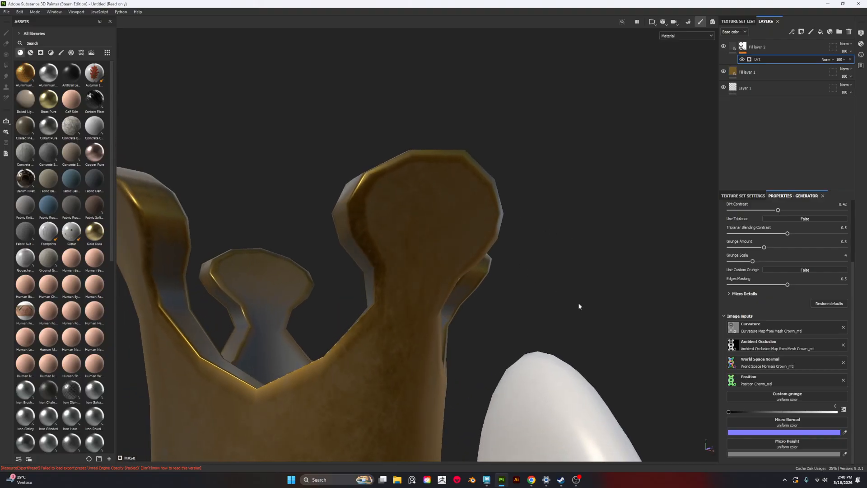
pyautogui.scroll(3, 788, 244)
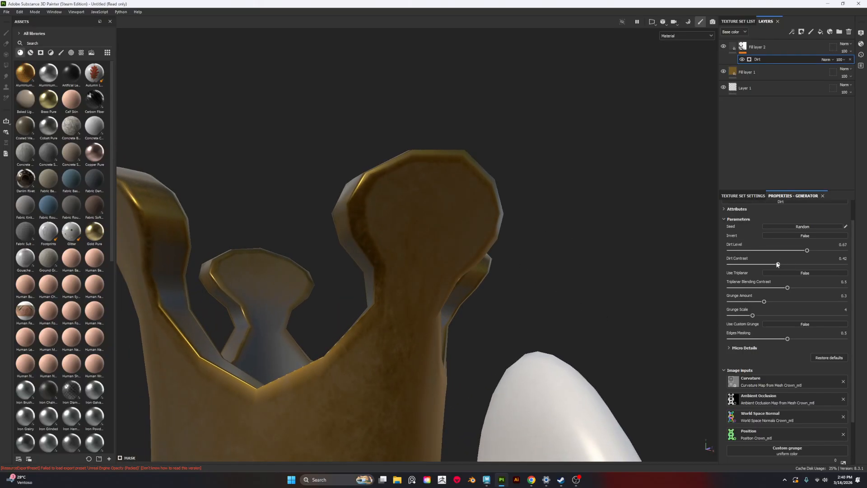
pyautogui.moveTo(795, 261)
pyautogui.mouseDown()
pyautogui.moveTo(745, 258)
pyautogui.moveTo(812, 261)
pyautogui.mouseUp()
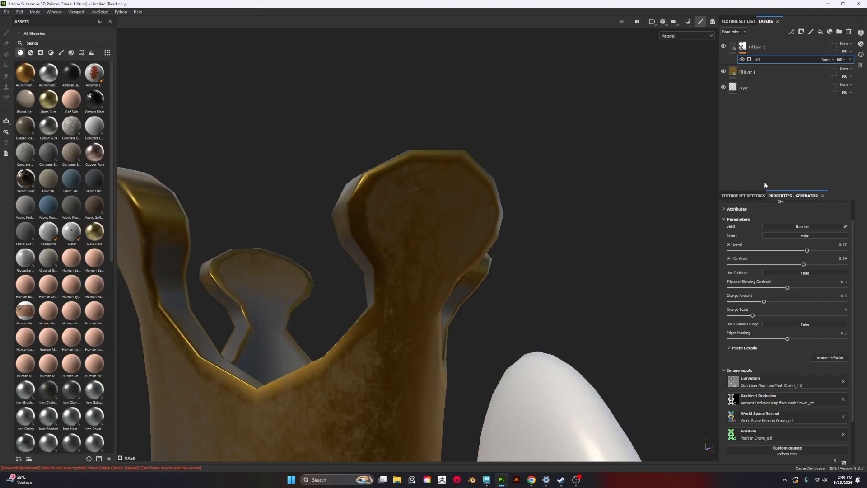
# Add a paint effect above the Dirt generator in the upper fill layer's mask
pyautogui.click(742, 46)
pyautogui.rightClick(743, 46)
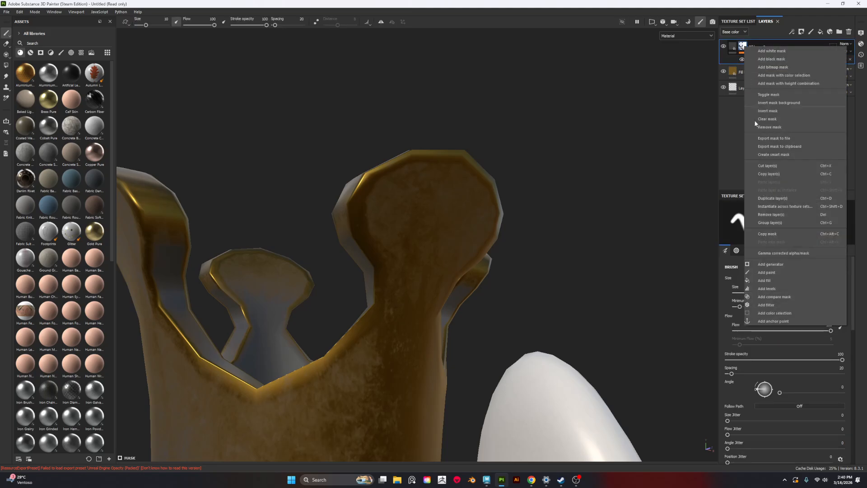
pyautogui.click(767, 273)
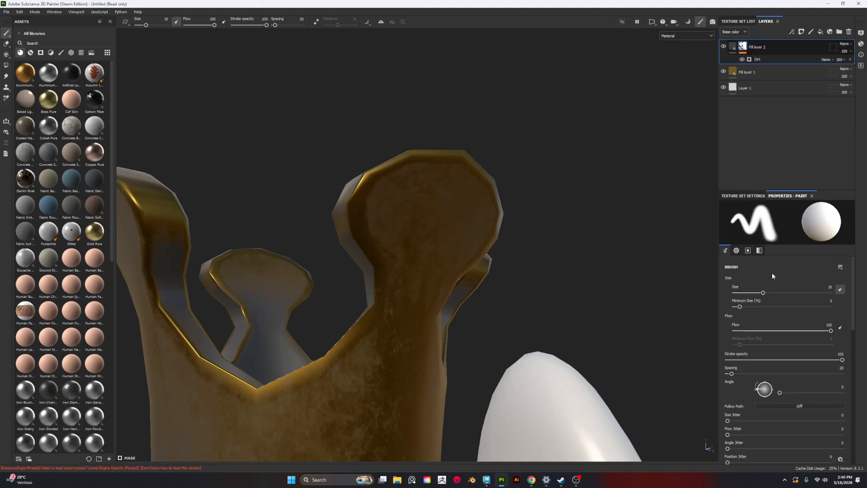
# Paint the dirt layer's mask with the Cement 2 brush across the crown's inner walls and prongs
pyautogui.click(61, 53)
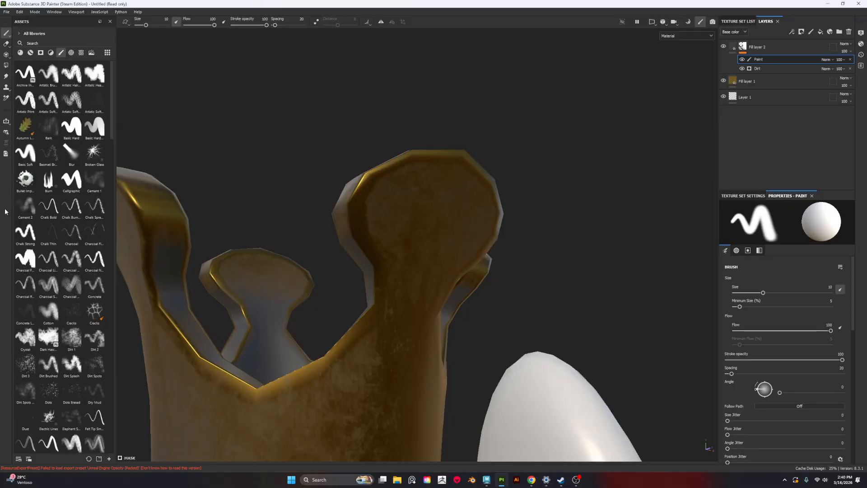
pyautogui.click(26, 209)
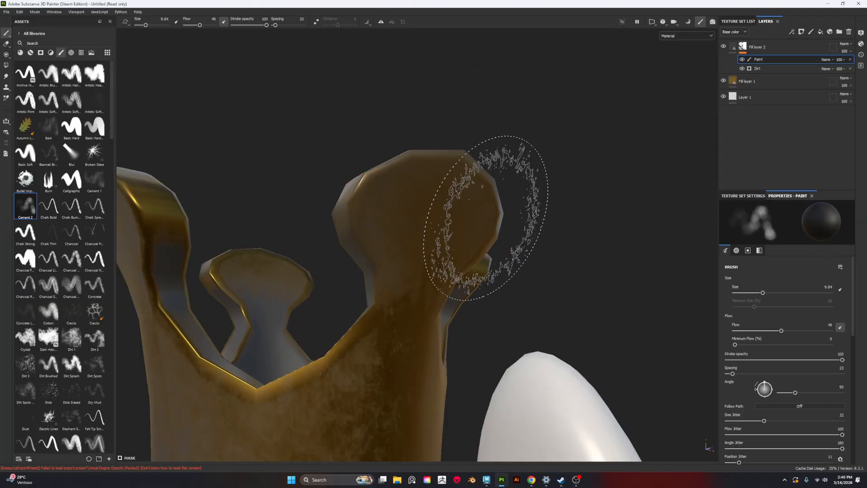
pyautogui.moveTo(494, 237)
pyautogui.keyDown('alt'); pyautogui.mouseDown()
pyautogui.moveTo(519, 236)
pyautogui.moveTo(333, 248)
pyautogui.moveTo(305, 292)
pyautogui.mouseUp(); pyautogui.keyUp('alt')
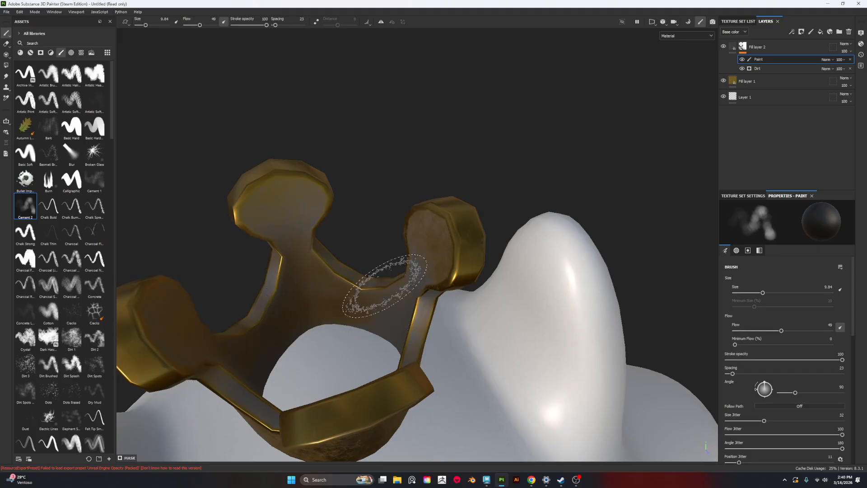
pyautogui.keyDown('alt'); pyautogui.moveTo(378, 286); pyautogui.dragTo(416, 280); pyautogui.keyUp('alt')
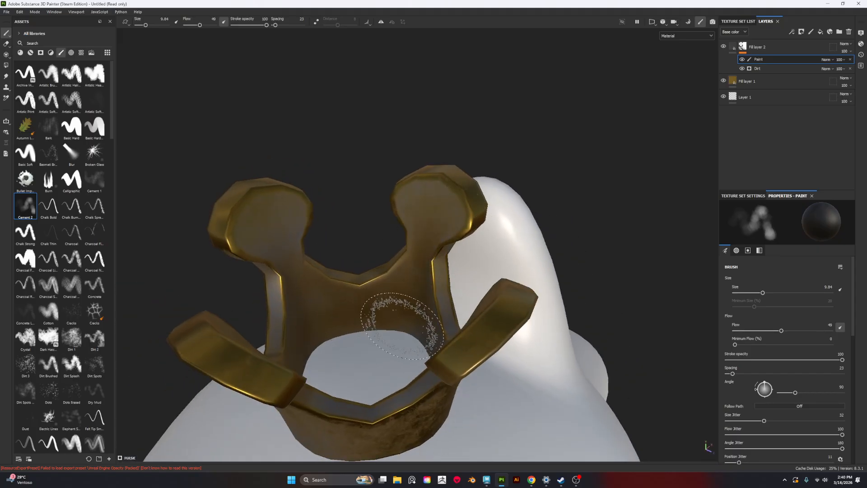
pyautogui.keyDown('alt'); pyautogui.moveTo(402, 329); pyautogui.dragTo(304, 261); pyautogui.keyUp('alt')
pyautogui.keyDown('alt'); pyautogui.moveTo(337, 232); pyautogui.dragTo(315, 258); pyautogui.keyUp('alt')
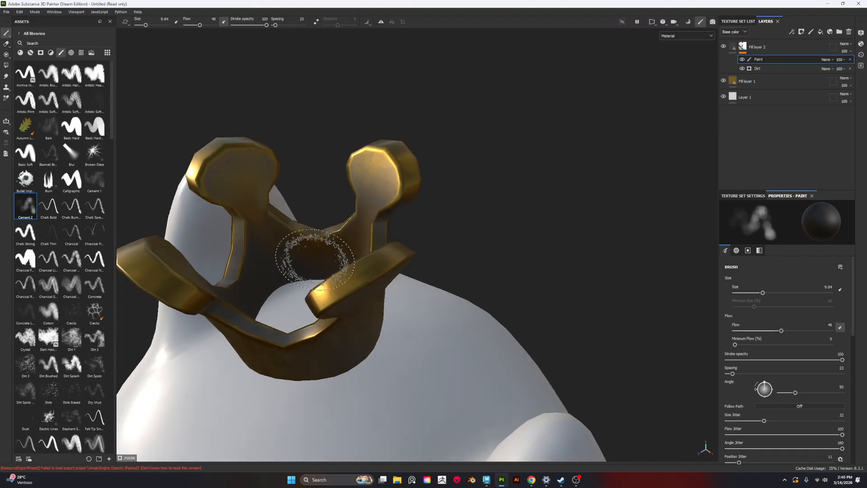
pyautogui.moveTo(228, 280)
pyautogui.keyDown('alt'); pyautogui.mouseDown()
pyautogui.moveTo(308, 308)
pyautogui.moveTo(206, 323)
pyautogui.mouseUp(); pyautogui.keyUp('alt')
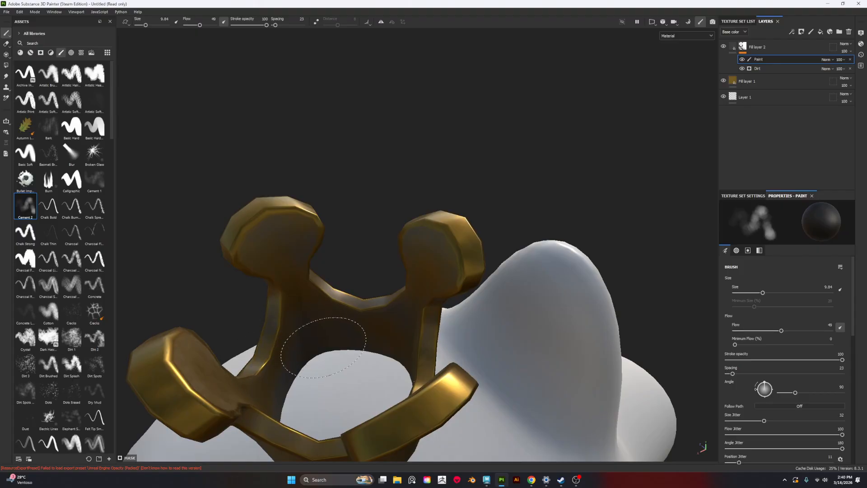
pyautogui.keyDown('alt'); pyautogui.moveTo(251, 358); pyautogui.dragTo(396, 300); pyautogui.keyUp('alt')
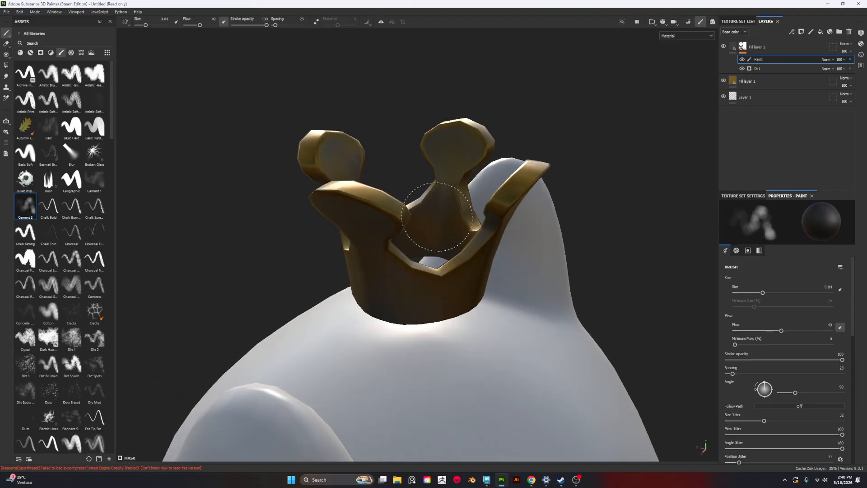
pyautogui.keyDown('alt'); pyautogui.moveTo(451, 159); pyautogui.dragTo(421, 233); pyautogui.keyUp('alt')
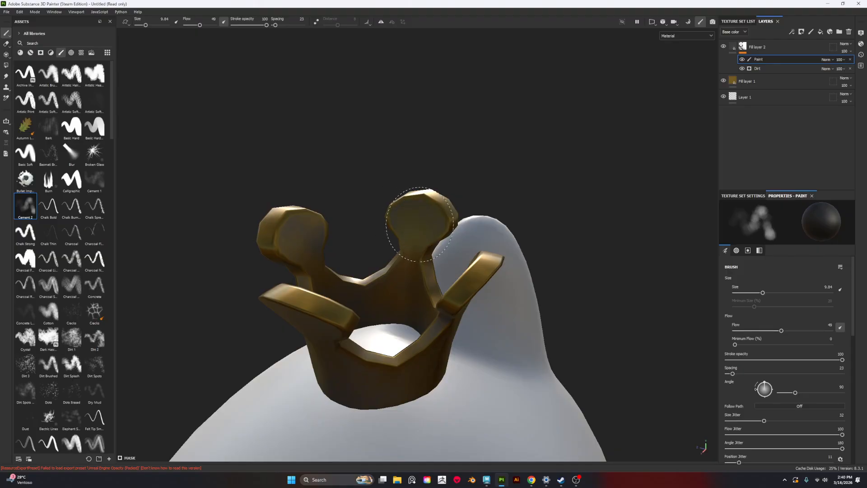
# Continue painting the dirt mask with the same brush around the crown's outer band and the outer faces of its prongs
pyautogui.moveTo(333, 252)
pyautogui.keyDown('alt'); pyautogui.mouseDown()
pyautogui.moveTo(416, 210)
pyautogui.moveTo(468, 234)
pyautogui.moveTo(514, 305)
pyautogui.mouseUp(); pyautogui.keyUp('alt')
pyautogui.moveTo(465, 368)
pyautogui.keyDown('alt'); pyautogui.mouseDown()
pyautogui.moveTo(464, 354)
pyautogui.moveTo(523, 383)
pyautogui.moveTo(508, 302)
pyautogui.moveTo(424, 345)
pyautogui.moveTo(165, 350)
pyautogui.moveTo(501, 347)
pyautogui.moveTo(443, 283)
pyautogui.moveTo(360, 296)
pyautogui.moveTo(658, 280)
pyautogui.moveTo(658, 246)
pyautogui.moveTo(650, 249)
pyautogui.mouseUp(); pyautogui.keyUp('alt')
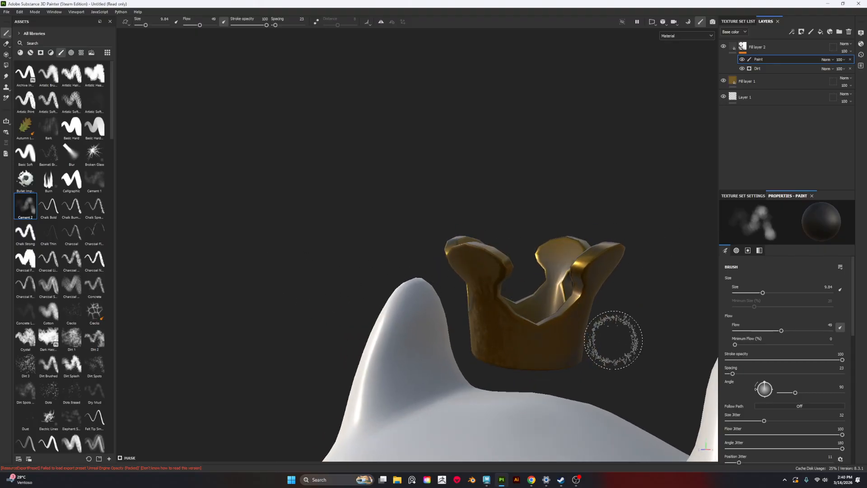
pyautogui.moveTo(619, 339)
pyautogui.keyDown('alt'); pyautogui.mouseDown()
pyautogui.moveTo(573, 304)
pyautogui.moveTo(668, 387)
pyautogui.mouseUp(); pyautogui.keyUp('alt')
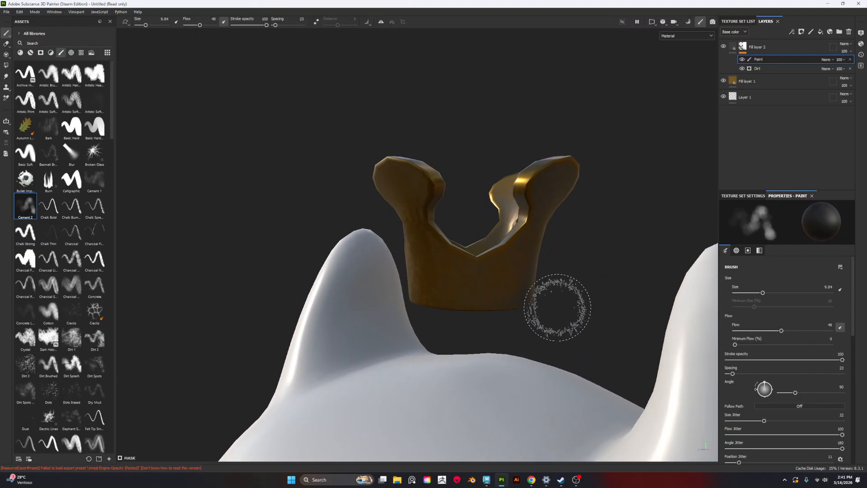
pyautogui.keyDown('alt'); pyautogui.moveTo(557, 283); pyautogui.dragTo(548, 260); pyautogui.keyUp('alt')
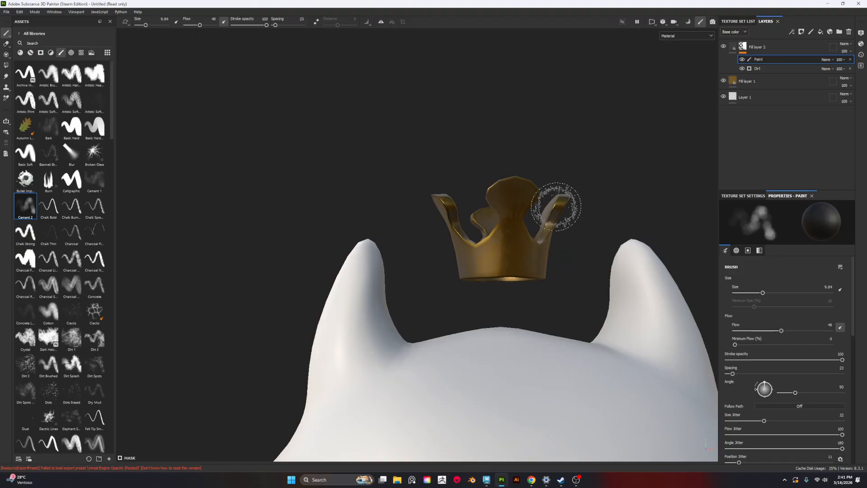
pyautogui.scroll(3, 517, 282)
pyautogui.keyDown('alt'); pyautogui.moveTo(565, 302); pyautogui.dragTo(533, 313, button='middle'); pyautogui.keyUp('alt')
pyautogui.keyDown('alt'); pyautogui.moveTo(533, 314); pyautogui.dragTo(552, 311); pyautogui.keyUp('alt')
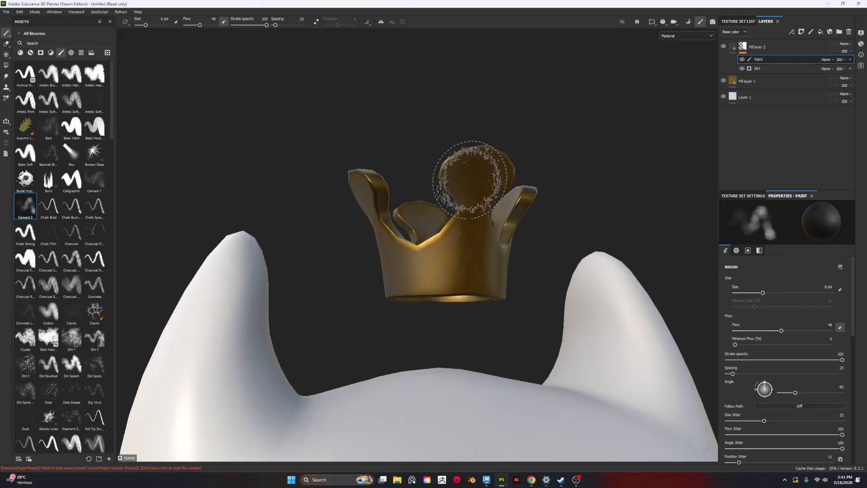
pyautogui.keyDown('alt'); pyautogui.moveTo(522, 278); pyautogui.dragTo(463, 272); pyautogui.keyUp('alt')
pyautogui.keyDown('alt'); pyautogui.moveTo(400, 297); pyautogui.dragTo(463, 286); pyautogui.keyUp('alt')
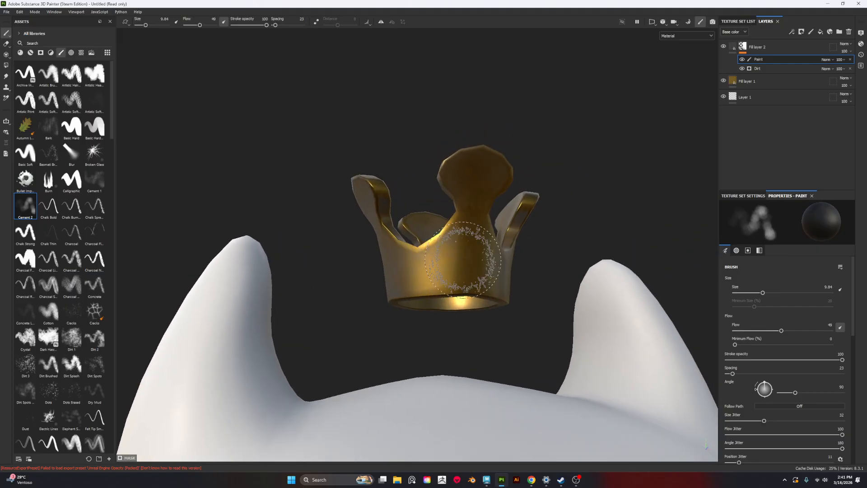
# Set the dark gray fill layer's height to -0.0621 to give the dirt slight relief on the crown
pyautogui.click(733, 47)
pyautogui.scroll(-1, 768, 343)
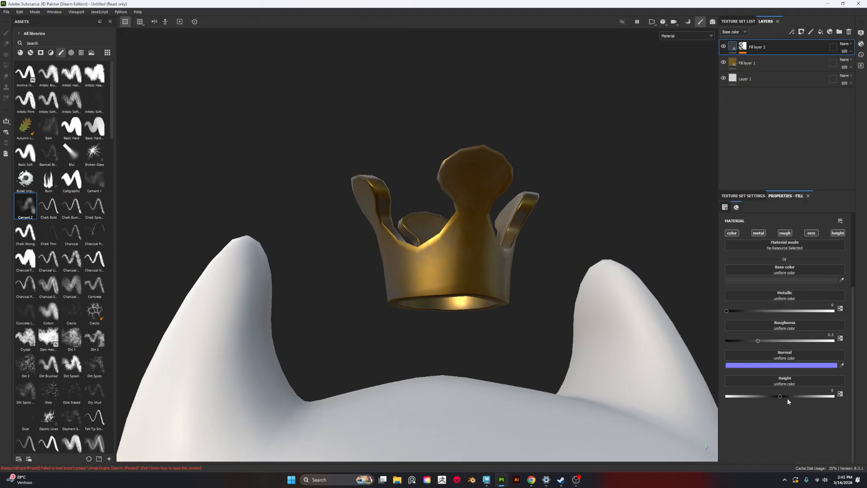
pyautogui.moveTo(783, 400); pyautogui.dragTo(776, 400)
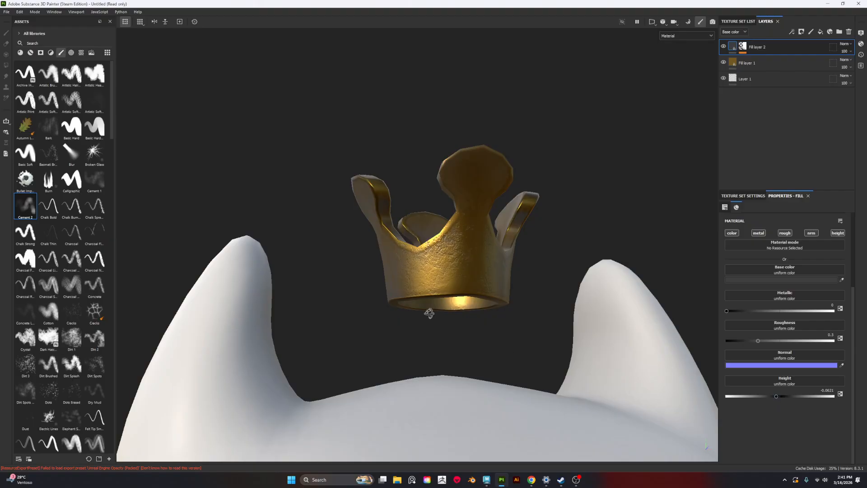
pyautogui.keyDown('alt'); pyautogui.moveTo(429, 313); pyautogui.dragTo(553, 325); pyautogui.keyUp('alt')
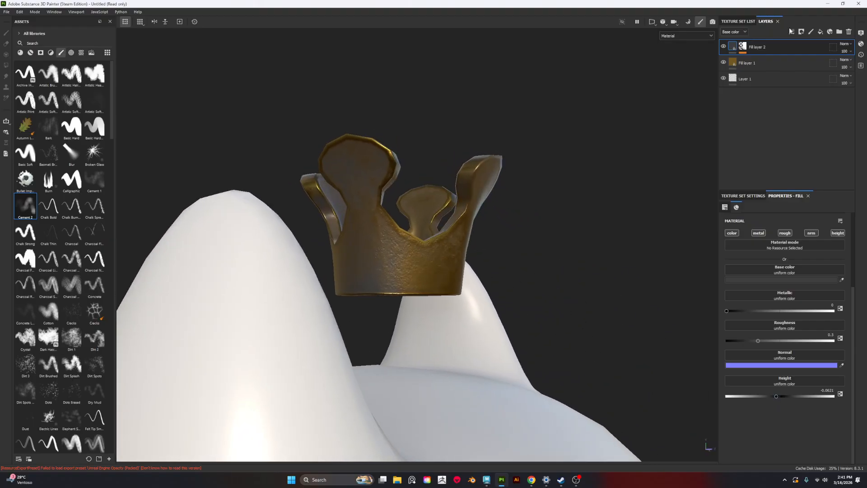
# Reselect the paint effect in the dirt layer's mask and touch up the dirt all around the crown with Cement 2
pyautogui.click(743, 47)
pyautogui.click(762, 62)
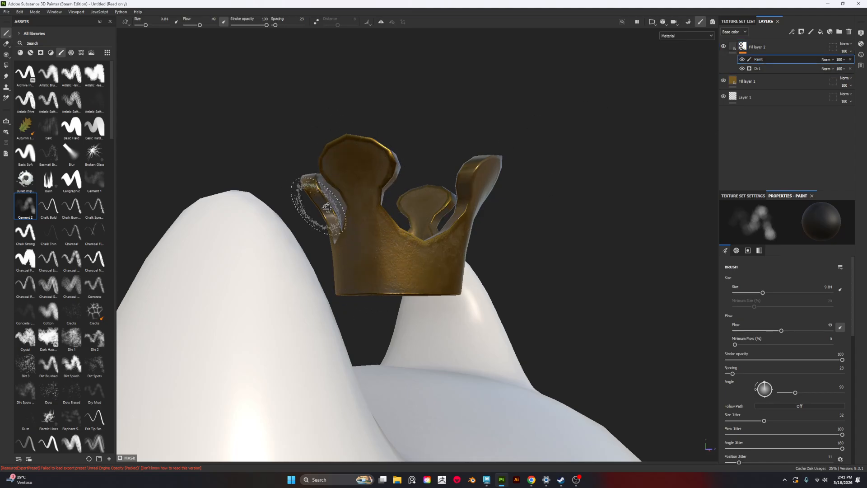
pyautogui.keyDown('alt'); pyautogui.moveTo(311, 206); pyautogui.dragTo(418, 179); pyautogui.keyUp('alt')
pyautogui.keyDown('alt'); pyautogui.moveTo(378, 248); pyautogui.dragTo(368, 257); pyautogui.keyUp('alt')
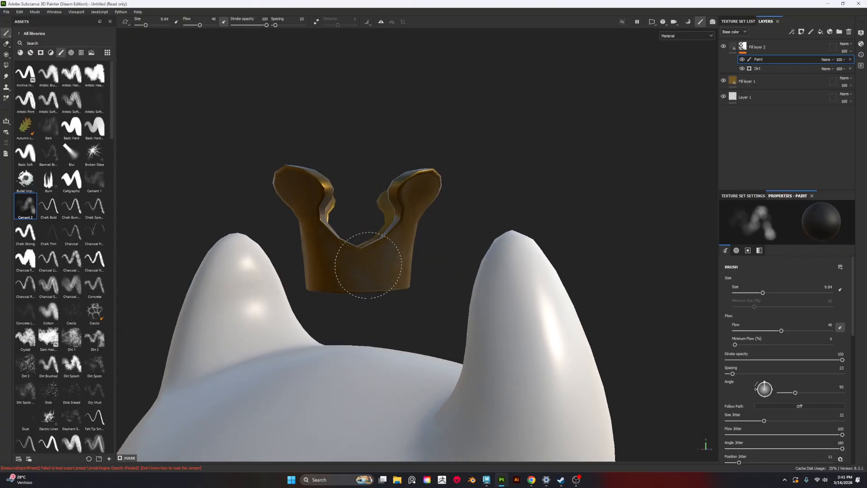
pyautogui.keyDown('alt'); pyautogui.moveTo(319, 286); pyautogui.dragTo(333, 232); pyautogui.keyUp('alt')
pyautogui.moveTo(367, 184)
pyautogui.keyDown('alt'); pyautogui.mouseDown()
pyautogui.moveTo(335, 199)
pyautogui.moveTo(332, 217)
pyautogui.moveTo(349, 251)
pyautogui.moveTo(369, 225)
pyautogui.moveTo(385, 220)
pyautogui.mouseUp(); pyautogui.keyUp('alt')
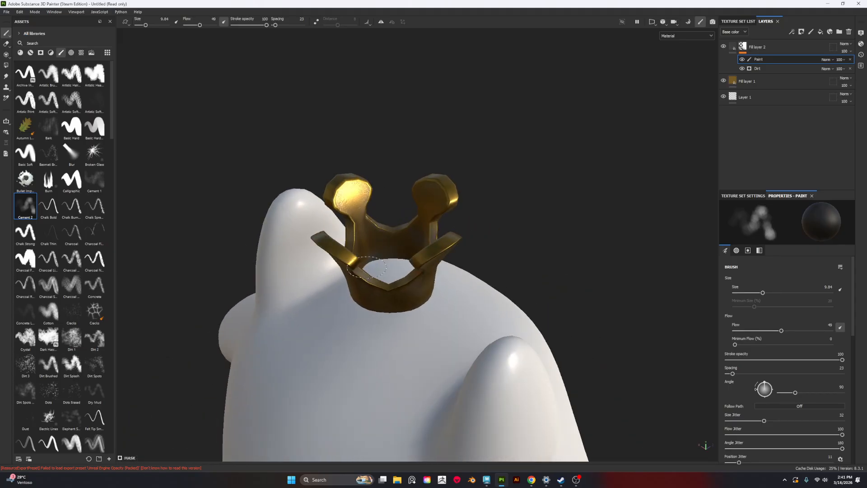
pyautogui.keyDown('alt'); pyautogui.moveTo(367, 267); pyautogui.dragTo(414, 273); pyautogui.keyUp('alt')
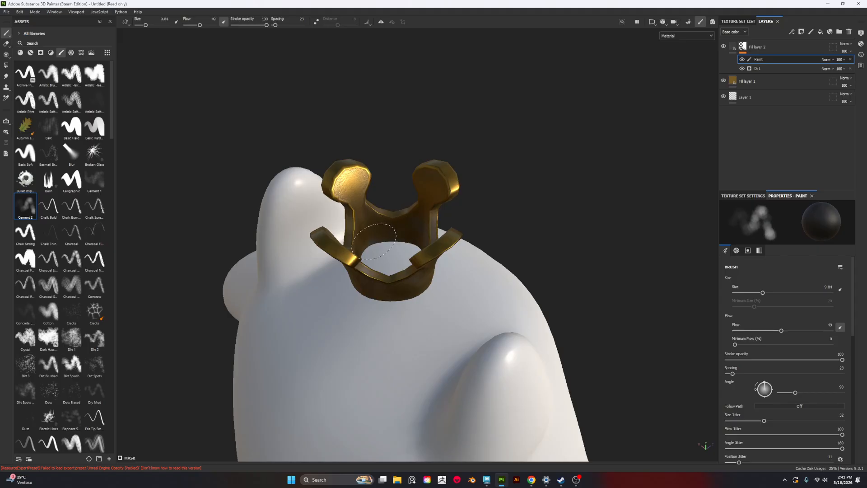
pyautogui.moveTo(374, 242)
pyautogui.keyDown('alt'); pyautogui.mouseDown()
pyautogui.moveTo(426, 253)
pyautogui.moveTo(361, 271)
pyautogui.moveTo(404, 202)
pyautogui.mouseUp(); pyautogui.keyUp('alt')
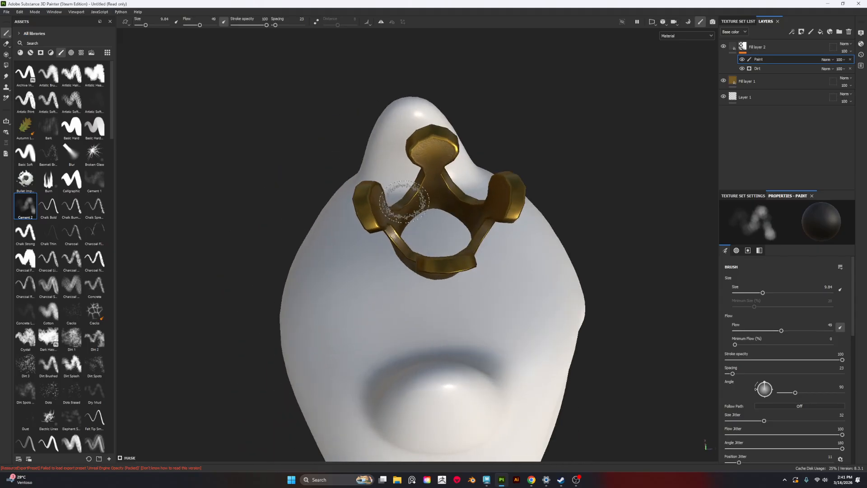
pyautogui.moveTo(454, 271)
pyautogui.keyDown('alt'); pyautogui.mouseDown()
pyautogui.moveTo(354, 180)
pyautogui.moveTo(481, 203)
pyautogui.moveTo(502, 257)
pyautogui.moveTo(550, 250)
pyautogui.moveTo(283, 271)
pyautogui.moveTo(430, 294)
pyautogui.moveTo(458, 269)
pyautogui.mouseUp(); pyautogui.keyUp('alt')
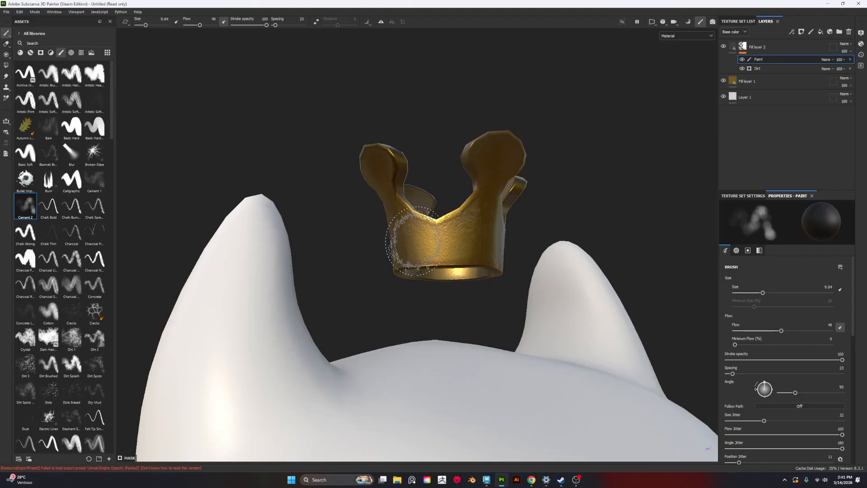
pyautogui.moveTo(474, 225)
pyautogui.keyDown('alt'); pyautogui.mouseDown()
pyautogui.moveTo(461, 271)
pyautogui.moveTo(327, 259)
pyautogui.moveTo(159, 265)
pyautogui.moveTo(451, 296)
pyautogui.moveTo(426, 301)
pyautogui.mouseUp(); pyautogui.keyUp('alt')
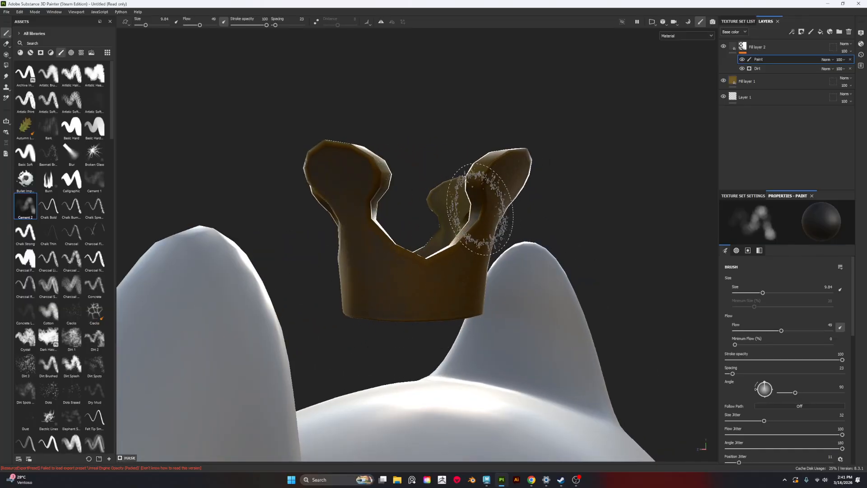
pyautogui.keyDown('alt'); pyautogui.moveTo(322, 189); pyautogui.dragTo(505, 264); pyautogui.keyUp('alt')
# Switch from the crown's texture set to the body's texture set
pyautogui.scroll(-5, 507, 266)
pyautogui.scroll(-4, 516, 272)
pyautogui.keyDown('alt'); pyautogui.moveTo(409, 288); pyautogui.dragTo(545, 289); pyautogui.keyUp('alt')
pyautogui.keyDown('alt'); pyautogui.moveTo(545, 289); pyautogui.dragTo(542, 159, button='middle'); pyautogui.keyUp('alt')
pyautogui.keyDown('alt'); pyautogui.moveTo(434, 221); pyautogui.dragTo(465, 255); pyautogui.keyUp('alt')
pyautogui.keyDown('alt'); pyautogui.moveTo(458, 257); pyautogui.dragTo(456, 197, button='middle'); pyautogui.keyUp('alt')
pyautogui.moveTo(455, 197)
pyautogui.keyDown('alt'); pyautogui.mouseDown()
pyautogui.moveTo(370, 217)
pyautogui.moveTo(446, 277)
pyautogui.mouseUp(); pyautogui.keyUp('alt')
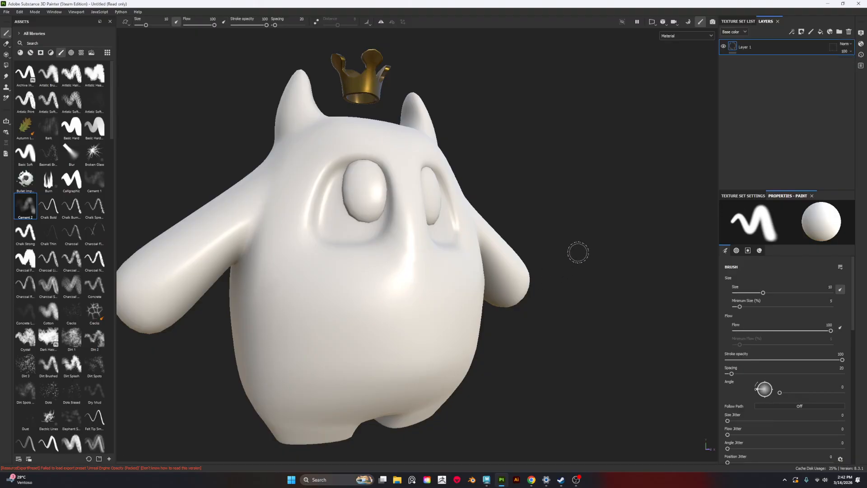
# Add a new fill layer above the existing layer in the body's texture set
pyautogui.keyDown('alt'); pyautogui.moveTo(578, 252); pyautogui.dragTo(502, 252); pyautogui.keyUp('alt')
pyautogui.keyDown('alt'); pyautogui.moveTo(502, 252); pyautogui.dragTo(298, 248, button='right'); pyautogui.keyUp('alt')
pyautogui.keyDown('alt'); pyautogui.moveTo(298, 248); pyautogui.dragTo(369, 241); pyautogui.keyUp('alt')
pyautogui.keyDown('alt'); pyautogui.moveTo(369, 241); pyautogui.dragTo(301, 210, button='middle'); pyautogui.keyUp('alt')
pyautogui.keyDown('alt'); pyautogui.moveTo(456, 370); pyautogui.dragTo(531, 327, button='right'); pyautogui.keyUp('alt')
pyautogui.keyDown('alt'); pyautogui.moveTo(443, 221); pyautogui.dragTo(454, 289, button='middle'); pyautogui.keyUp('alt')
pyautogui.keyDown('alt'); pyautogui.moveTo(484, 266); pyautogui.dragTo(588, 201, button='right'); pyautogui.keyUp('alt')
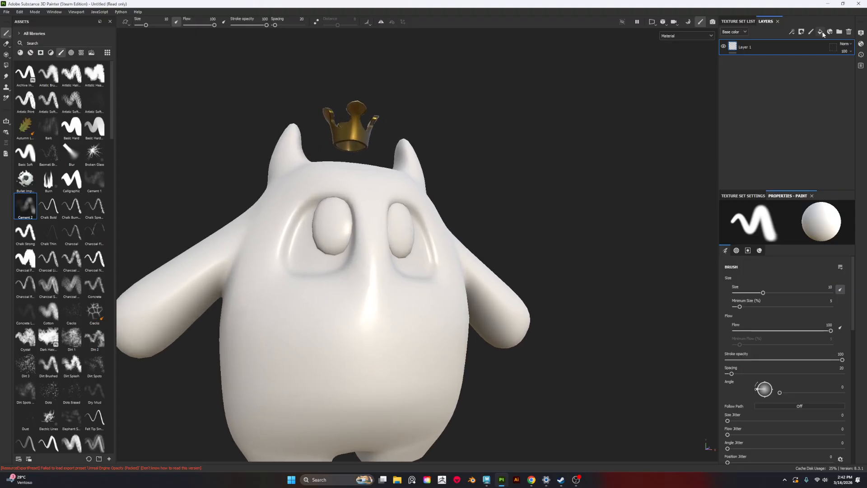
pyautogui.click(822, 33)
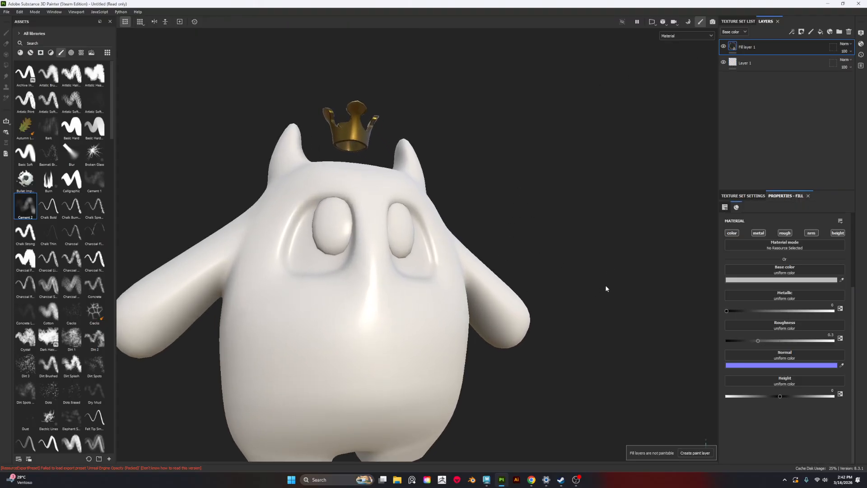
# Set the body fill layer's base color to dusty pink, RGB 0.669, 0.436, 0.547, and check it around the character
pyautogui.keyDown('alt'); pyautogui.keyDown('shift'); pyautogui.moveTo(607, 286); pyautogui.dragTo(528, 266); pyautogui.keyUp('shift'); pyautogui.keyUp('alt')
pyautogui.keyDown('alt'); pyautogui.moveTo(354, 306); pyautogui.dragTo(402, 257, button='middle'); pyautogui.keyUp('alt')
pyautogui.keyDown('alt'); pyautogui.moveTo(406, 258); pyautogui.dragTo(466, 253, button='right'); pyautogui.keyUp('alt')
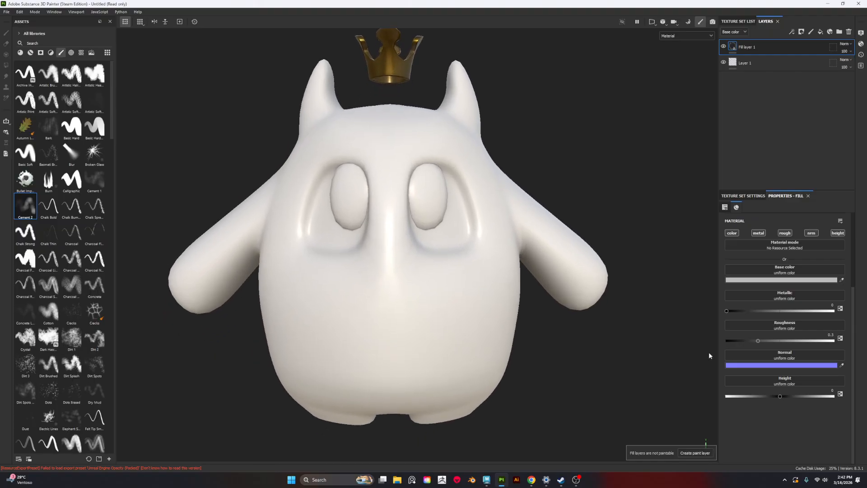
pyautogui.click(790, 280)
pyautogui.moveTo(624, 273); pyautogui.dragTo(636, 259)
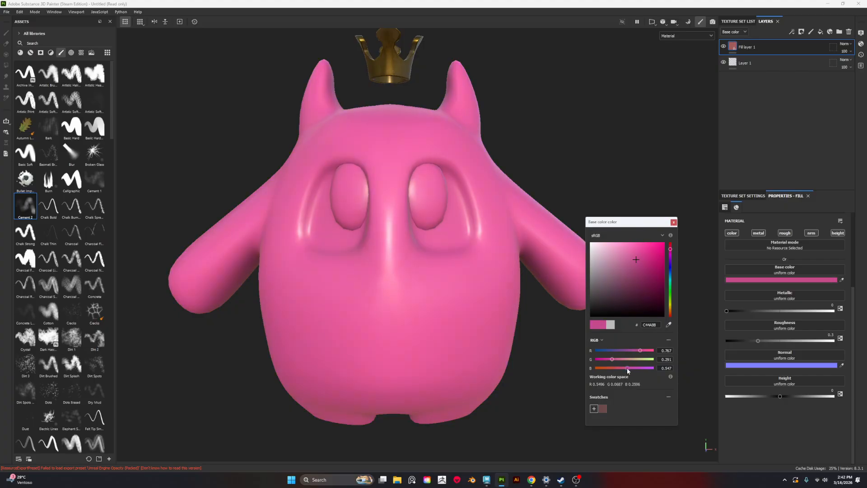
pyautogui.moveTo(613, 360); pyautogui.dragTo(633, 353)
pyautogui.keyDown('alt'); pyautogui.moveTo(497, 326); pyautogui.dragTo(467, 314); pyautogui.keyUp('alt')
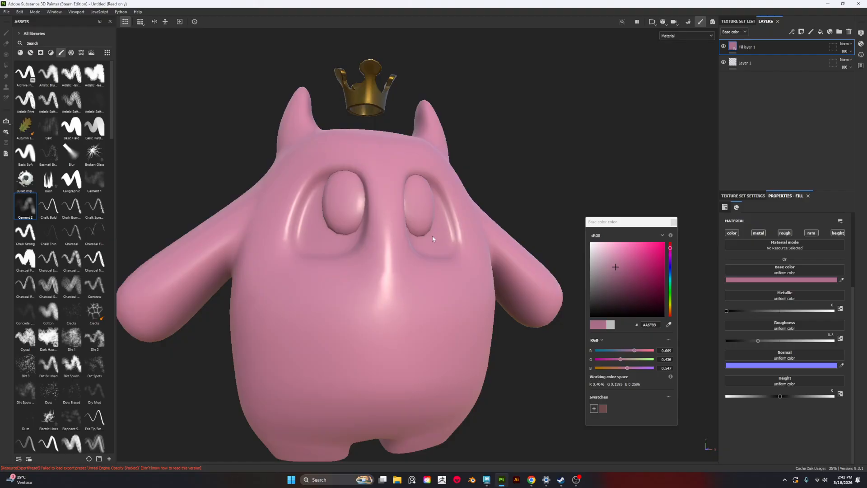
pyautogui.keyDown('alt'); pyautogui.moveTo(315, 347); pyautogui.dragTo(565, 325); pyautogui.keyUp('alt')
pyautogui.click(674, 222)
pyautogui.keyDown('alt'); pyautogui.moveTo(610, 258); pyautogui.dragTo(472, 323); pyautogui.keyUp('alt')
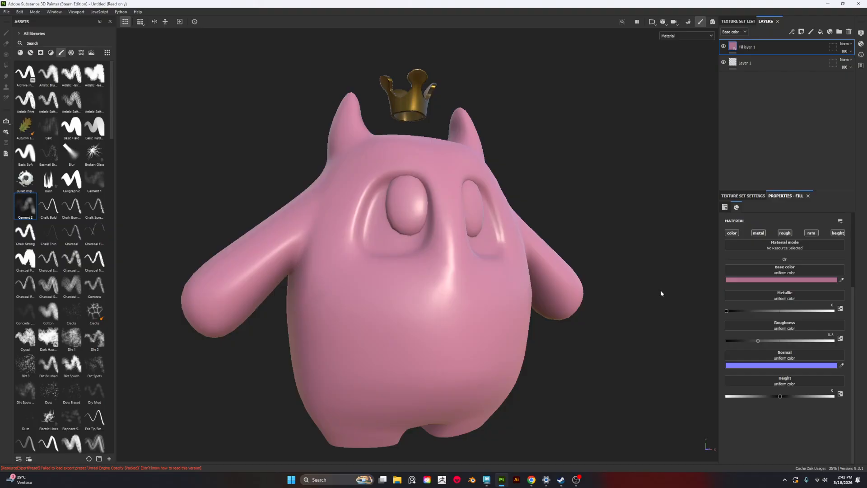
# Disable the metallic, normal and height channels of the pink fill layer, keeping only color and roughness
pyautogui.click(760, 234)
pyautogui.click(812, 233)
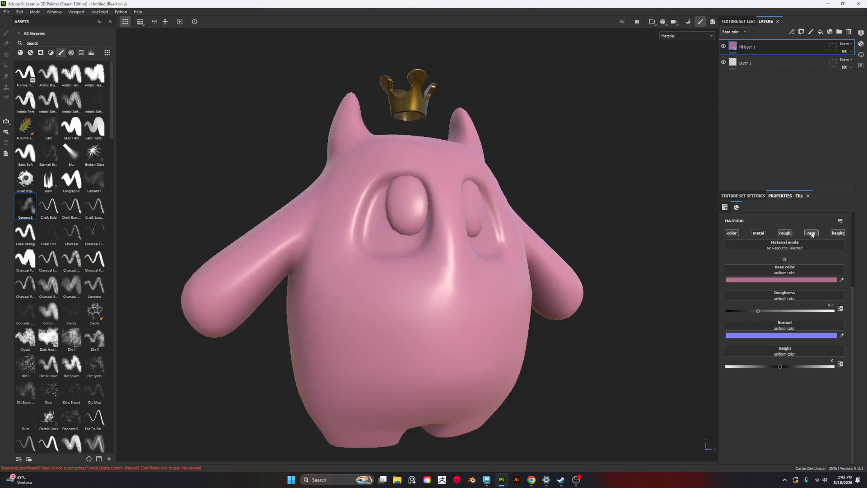
pyautogui.click(833, 234)
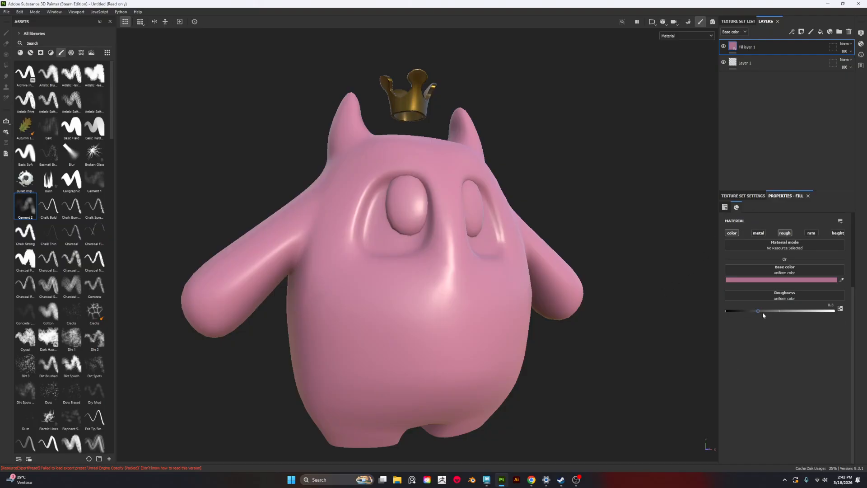
# Lower the pink fill layer's roughness to 0.1335 for a glossier body surface
pyautogui.moveTo(763, 314); pyautogui.dragTo(537, 382)
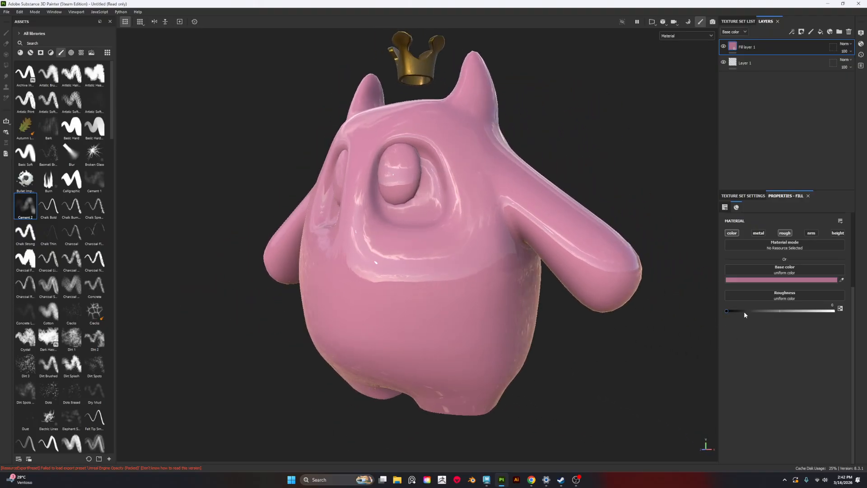
pyautogui.moveTo(745, 311); pyautogui.dragTo(735, 311)
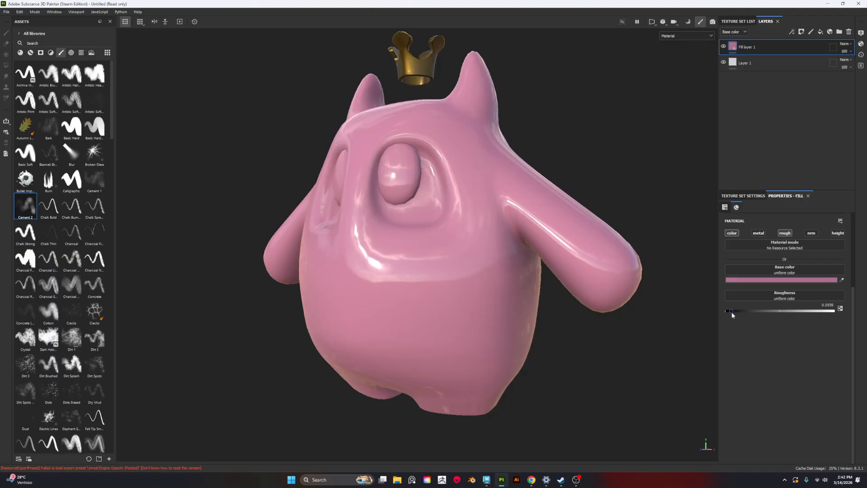
pyautogui.press('f')
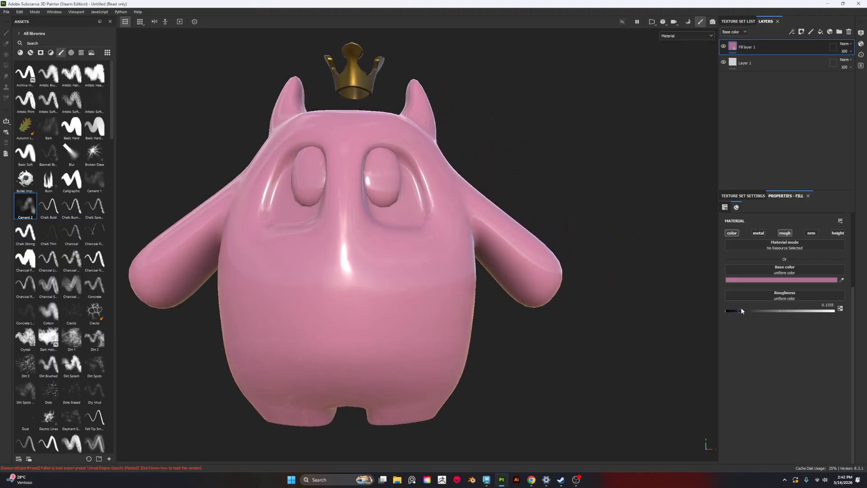
# Shift the body fill layer's base color through green to khaki, RGB 0.587, 0.570, 0.436
pyautogui.click(747, 280)
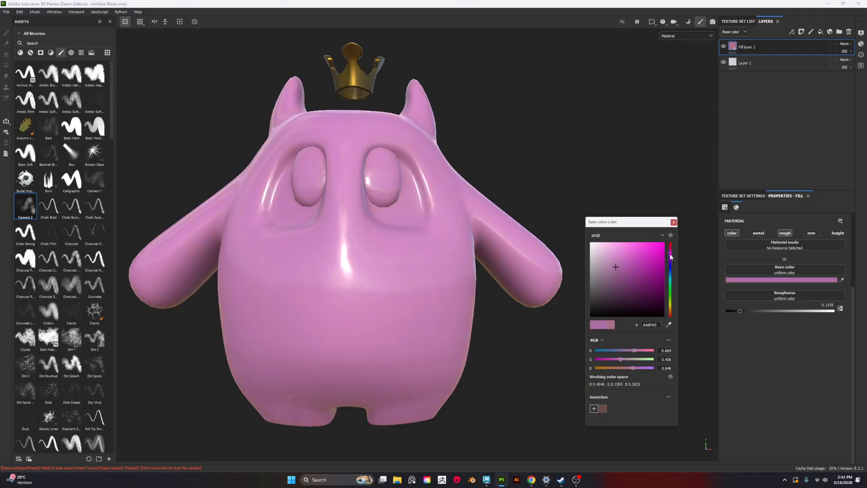
pyautogui.moveTo(670, 256); pyautogui.dragTo(670, 298)
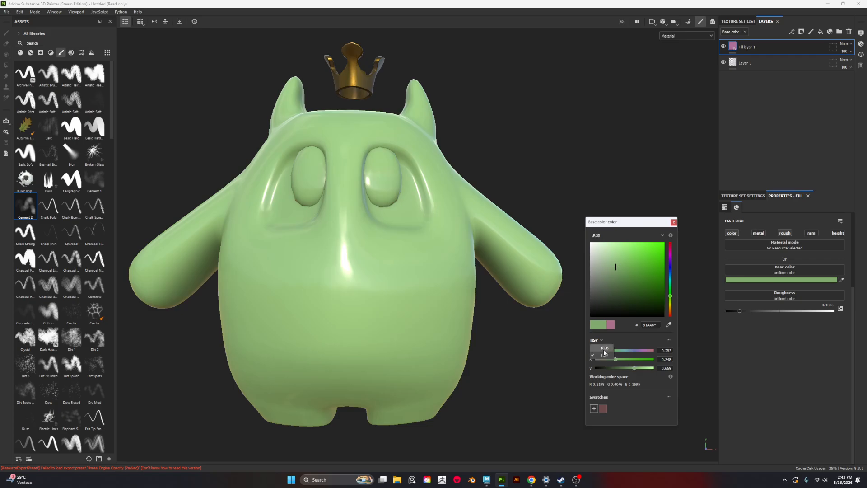
pyautogui.moveTo(634, 362)
pyautogui.mouseDown()
pyautogui.moveTo(624, 361)
pyautogui.moveTo(630, 350)
pyautogui.mouseUp()
pyautogui.scroll(-1, 391, 282)
pyautogui.keyDown('alt'); pyautogui.moveTo(391, 281); pyautogui.dragTo(377, 292); pyautogui.keyUp('alt')
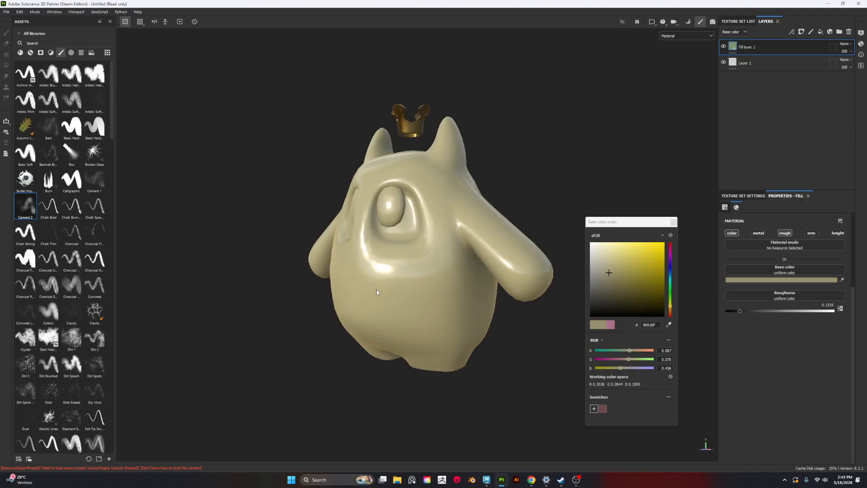
# Set the body fill layer's base color to dusty rose, RGB 0.587, 0.442, 0.436, and check it around the face and eyes
pyautogui.moveTo(630, 362); pyautogui.dragTo(618, 364)
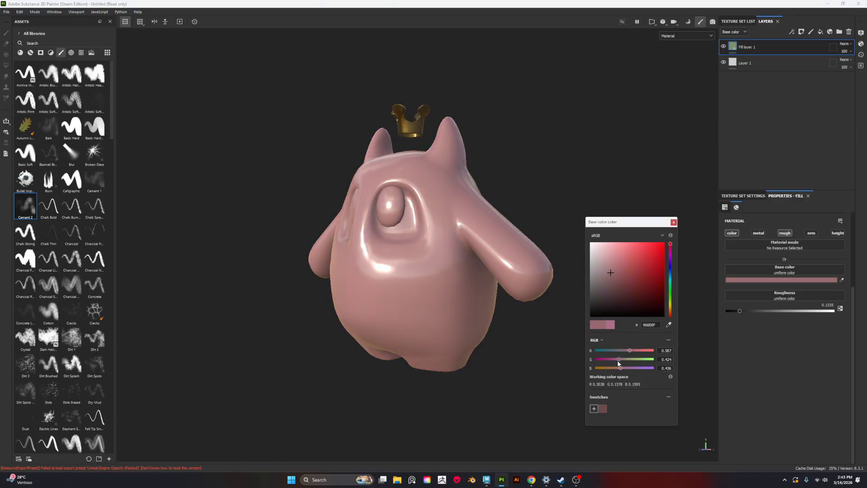
pyautogui.keyDown('alt'); pyautogui.moveTo(331, 291); pyautogui.dragTo(403, 288); pyautogui.keyUp('alt')
pyautogui.keyDown('alt'); pyautogui.moveTo(492, 369); pyautogui.dragTo(371, 286); pyautogui.keyUp('alt')
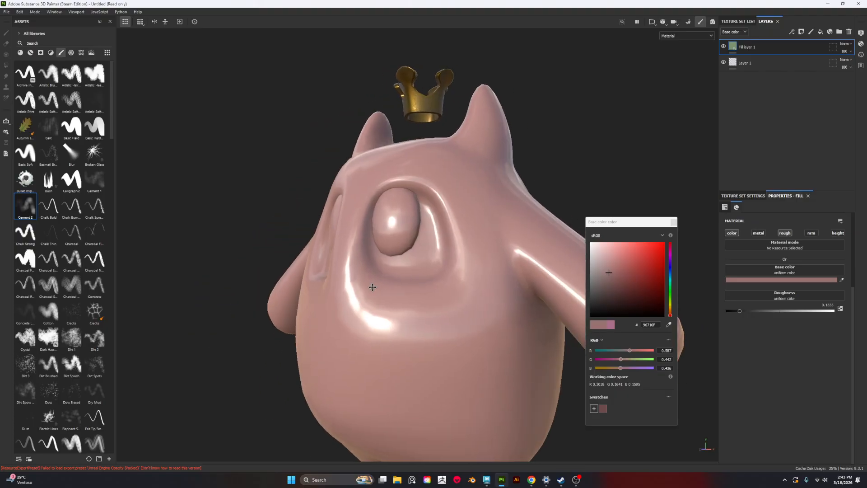
pyautogui.keyDown('alt'); pyautogui.moveTo(371, 287); pyautogui.dragTo(398, 263, button='right'); pyautogui.keyUp('alt')
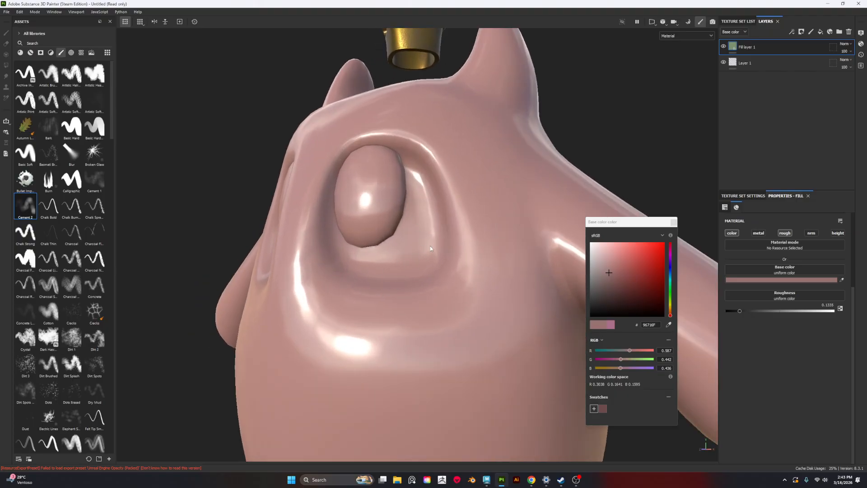
pyautogui.scroll(-5, 388, 256)
pyautogui.keyDown('alt'); pyautogui.moveTo(367, 266); pyautogui.dragTo(429, 262); pyautogui.keyUp('alt')
pyautogui.keyDown('alt'); pyautogui.moveTo(271, 195); pyautogui.dragTo(347, 219, button='middle'); pyautogui.keyUp('alt')
pyautogui.keyDown('alt'); pyautogui.moveTo(346, 219); pyautogui.dragTo(415, 312, button='right'); pyautogui.keyUp('alt')
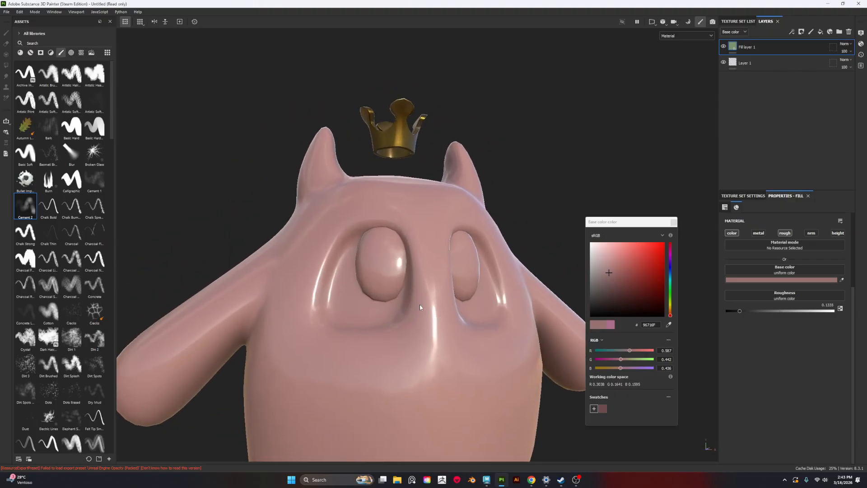
# Add a second fill layer with a near-black base color and lower its roughness to 0.1491
pyautogui.click(820, 33)
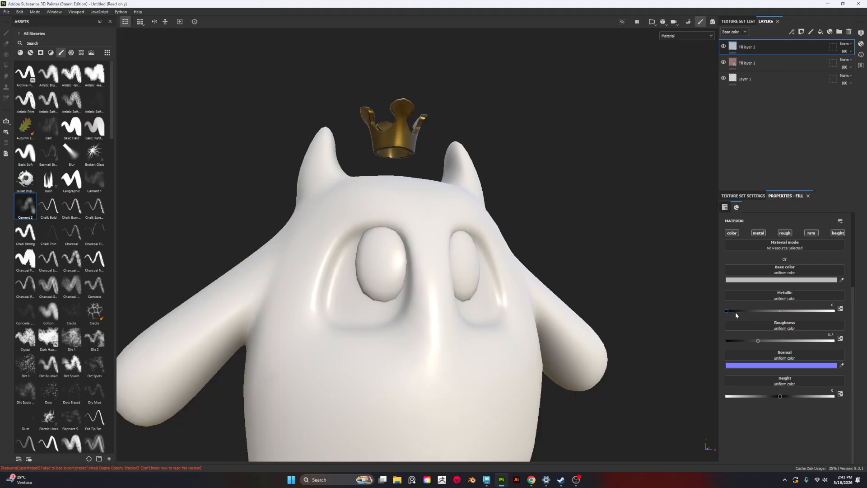
pyautogui.click(746, 281)
pyautogui.moveTo(611, 306); pyautogui.dragTo(591, 312)
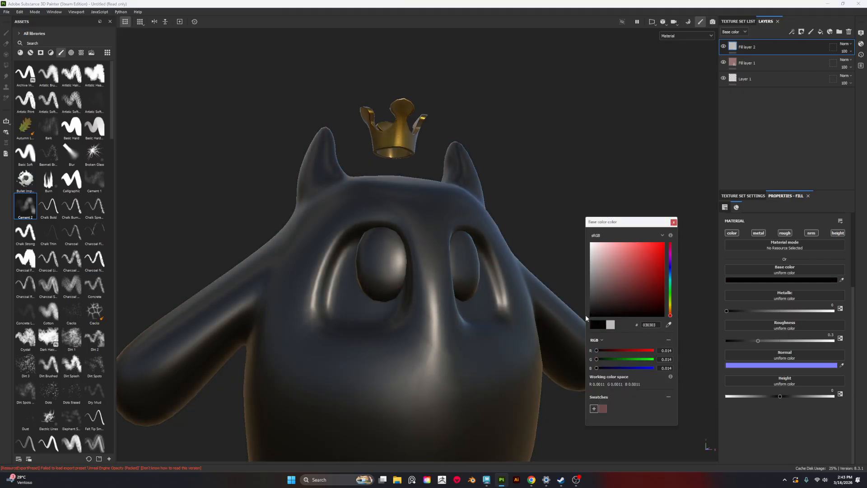
pyautogui.click(674, 223)
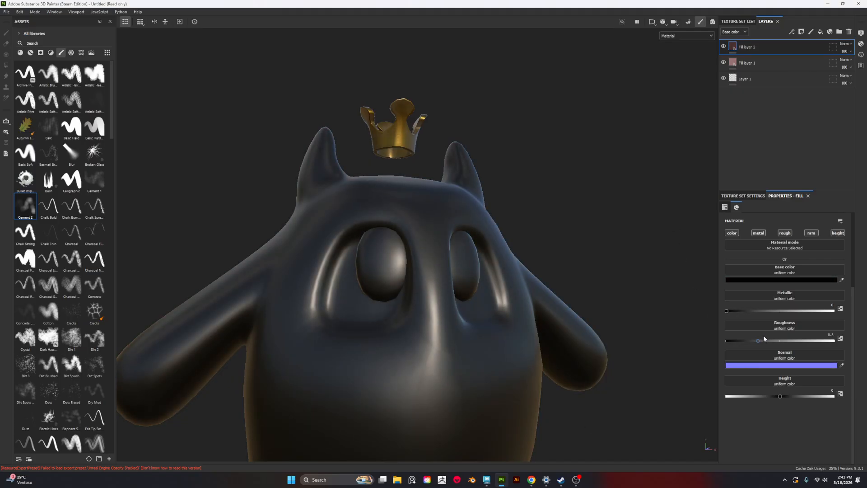
pyautogui.moveTo(763, 337); pyautogui.dragTo(742, 344)
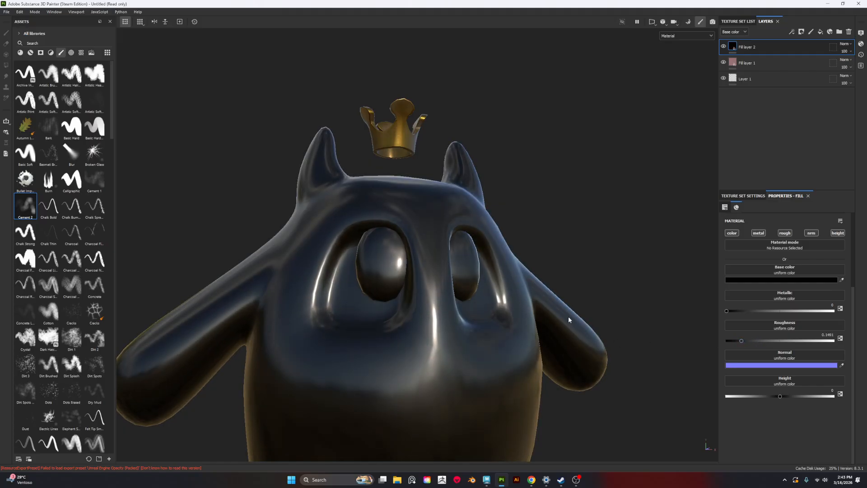
pyautogui.keyDown('alt'); pyautogui.moveTo(569, 317); pyautogui.dragTo(523, 338); pyautogui.keyUp('alt')
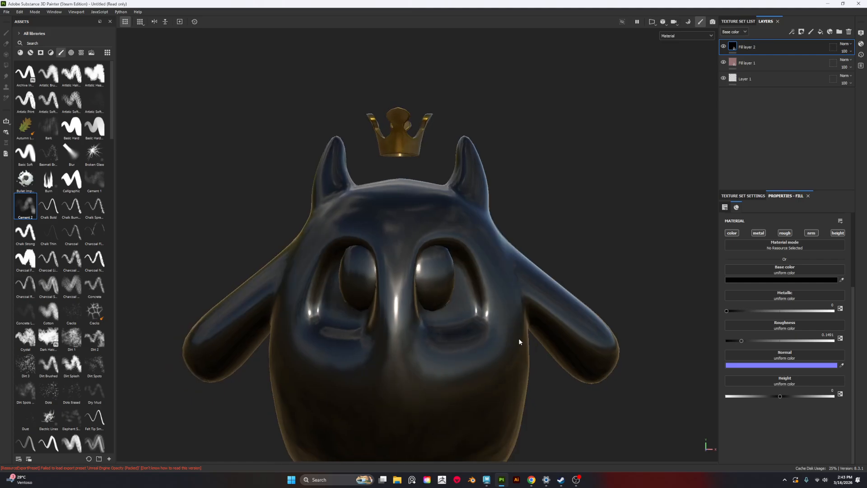
# Add a black mask to the near-black fill layer to hide it from the body
pyautogui.rightClick(730, 47)
pyautogui.click(753, 61)
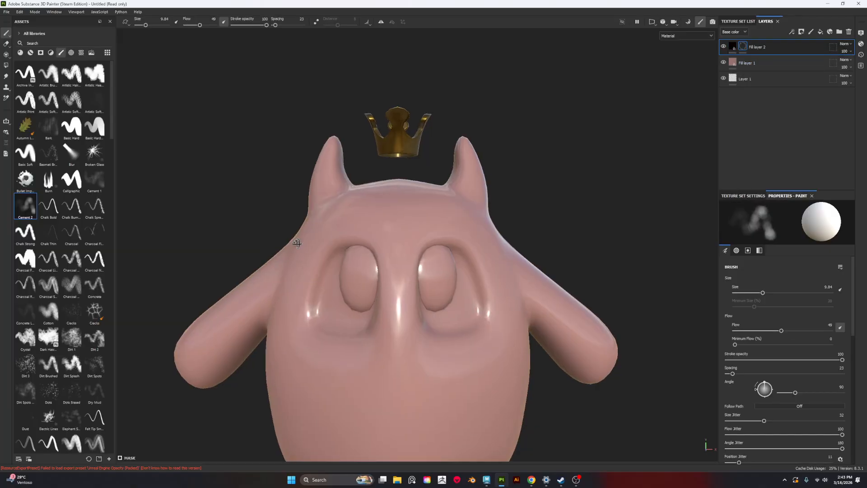
pyautogui.keyDown('alt'); pyautogui.moveTo(452, 316); pyautogui.dragTo(521, 328); pyautogui.keyUp('alt')
pyautogui.moveTo(440, 253)
pyautogui.mouseDown()
pyautogui.moveTo(431, 266)
pyautogui.moveTo(433, 251)
pyautogui.moveTo(436, 273)
pyautogui.moveTo(428, 276)
pyautogui.mouseUp()
pyautogui.hotkey('ctrl', 'z')
pyautogui.hotkey('ctrl', 'z')
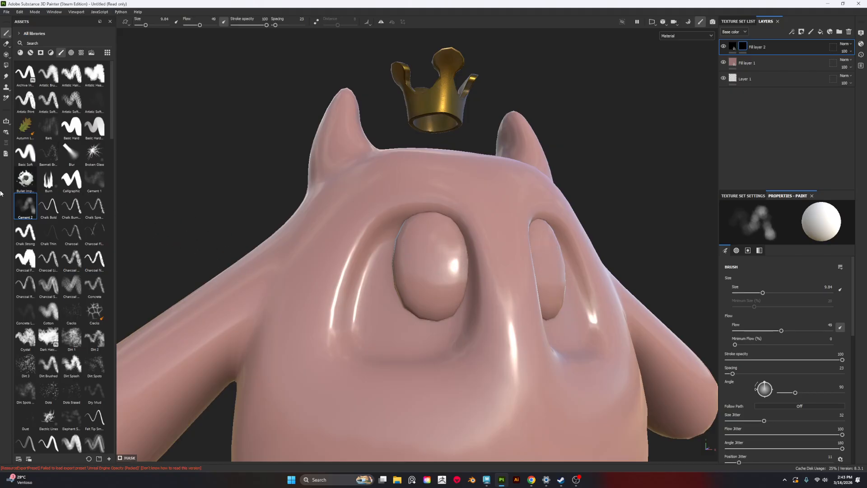
# Reveal the black layer on both pupils in its mask, using Polygon Fill in UV chunk mode
pyautogui.click(5, 67)
pyautogui.scroll(3, 346, 242)
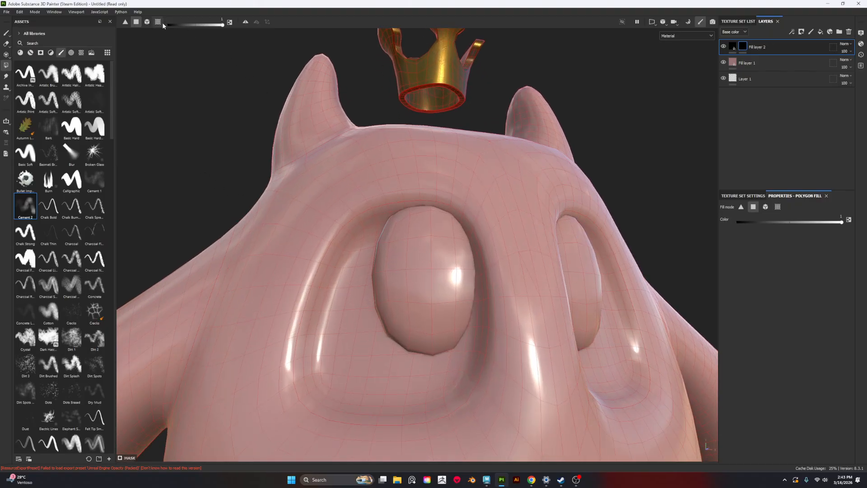
pyautogui.click(158, 22)
pyautogui.click(406, 289)
pyautogui.keyDown('alt'); pyautogui.moveTo(344, 296); pyautogui.dragTo(499, 319); pyautogui.keyUp('alt')
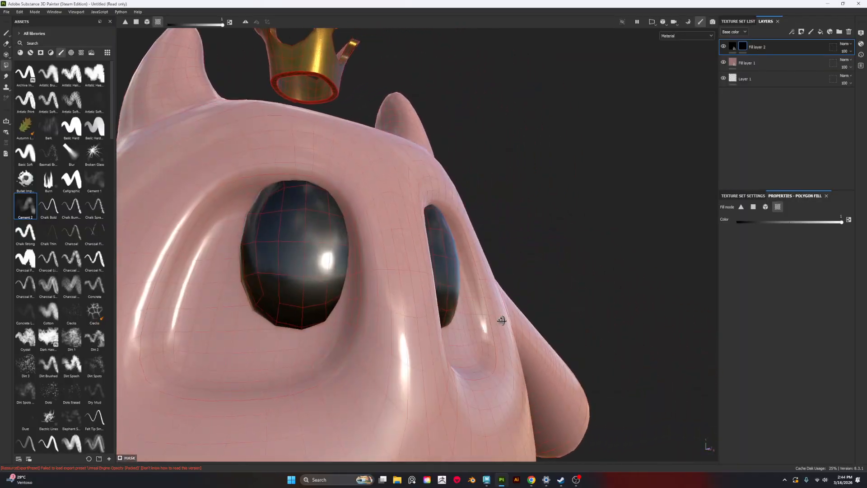
pyautogui.keyDown('alt'); pyautogui.moveTo(329, 240); pyautogui.dragTo(344, 193); pyautogui.keyUp('alt')
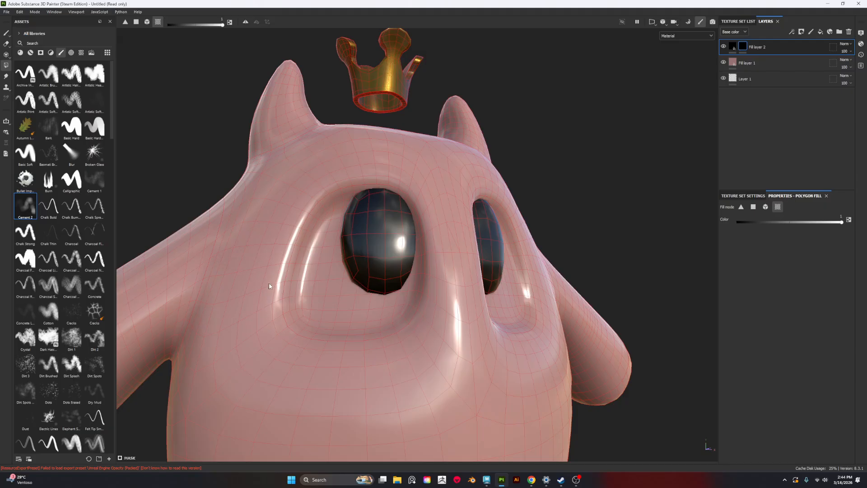
pyautogui.keyDown('alt'); pyautogui.moveTo(520, 328); pyautogui.dragTo(455, 202); pyautogui.keyUp('alt')
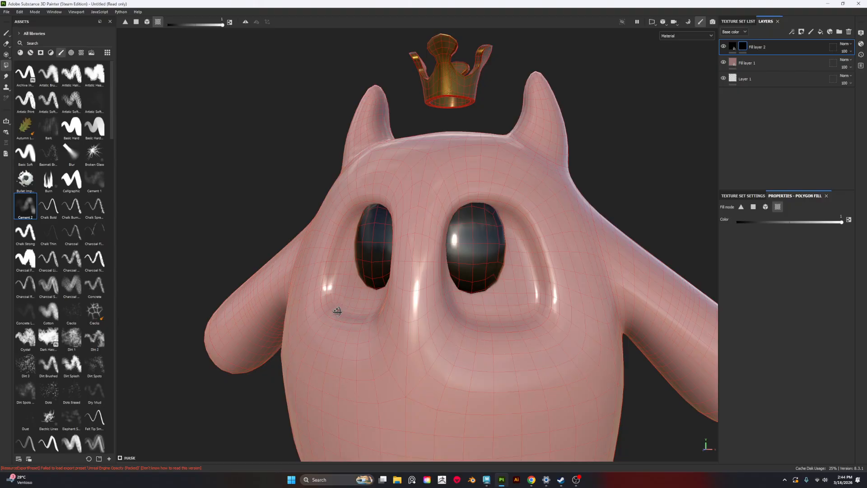
pyautogui.keyDown('alt'); pyautogui.moveTo(337, 311); pyautogui.dragTo(761, 124); pyautogui.keyUp('alt')
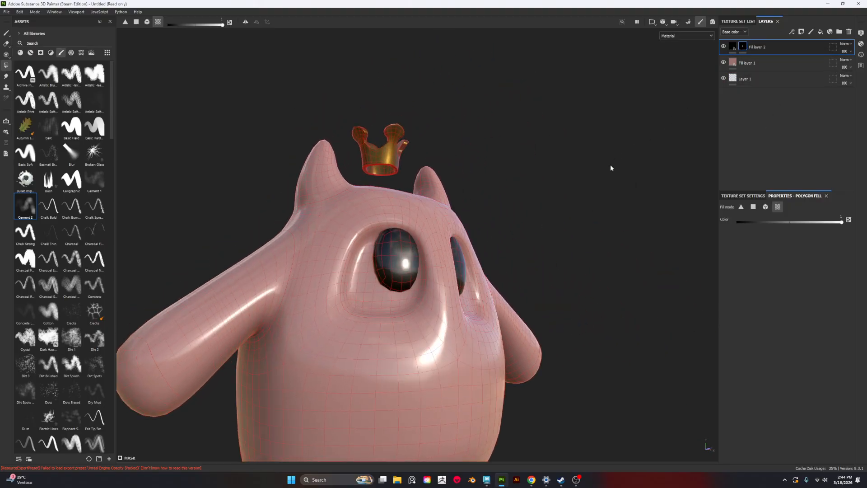
# Add a third fill layer on top and keep only its color channel enabled
pyautogui.click(820, 32)
pyautogui.keyDown('alt'); pyautogui.moveTo(600, 239); pyautogui.dragTo(579, 270); pyautogui.keyUp('alt')
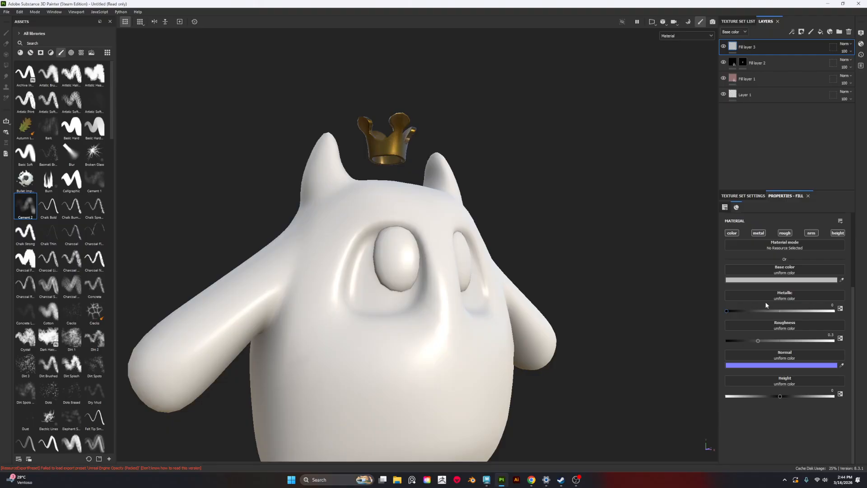
pyautogui.keyDown('alt'); pyautogui.click(733, 234); pyautogui.keyUp('alt')
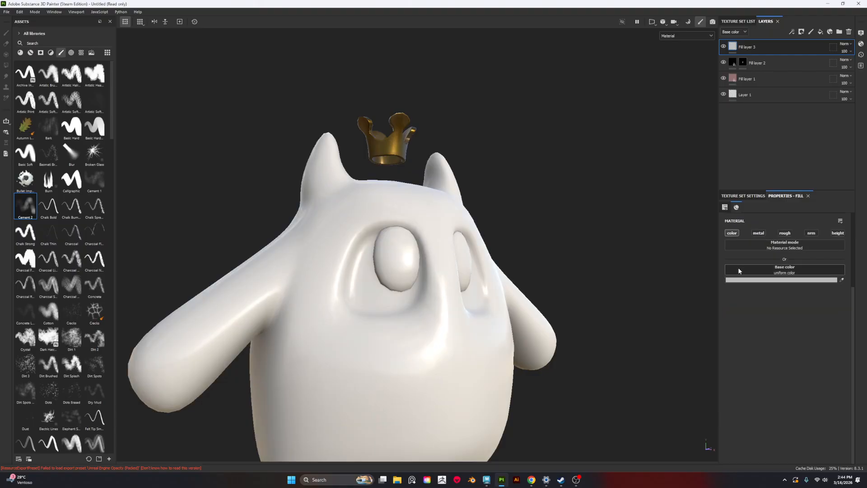
pyautogui.keyDown('alt'); pyautogui.click(733, 234); pyautogui.keyUp('alt')
pyautogui.keyDown('alt'); pyautogui.click(730, 234); pyautogui.keyUp('alt')
pyautogui.click(760, 235)
pyautogui.click(789, 234)
pyautogui.click(760, 235)
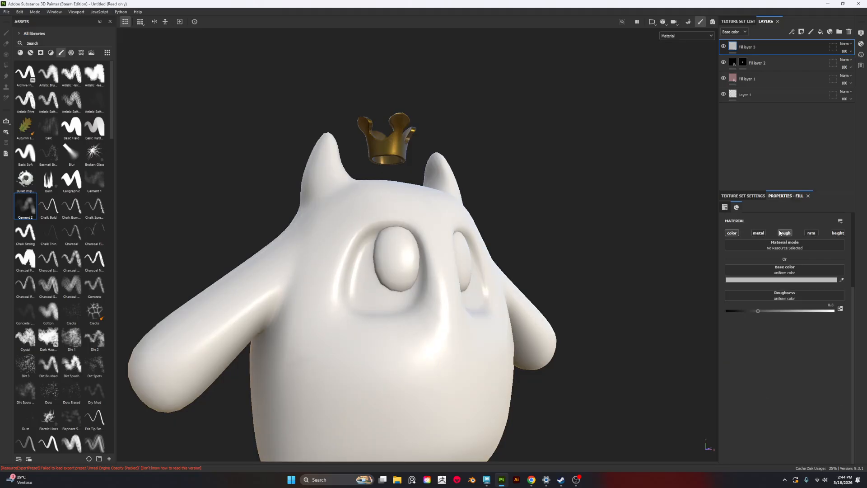
pyautogui.click(785, 234)
pyautogui.keyDown('alt'); pyautogui.moveTo(551, 300); pyautogui.dragTo(575, 337); pyautogui.keyUp('alt')
pyautogui.keyDown('alt'); pyautogui.moveTo(575, 337); pyautogui.dragTo(655, 312, button='right'); pyautogui.keyUp('alt')
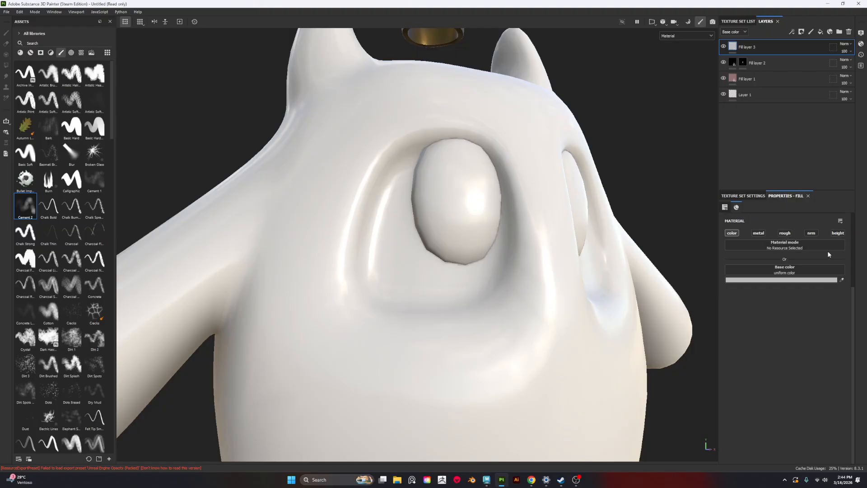
# Set the top fill layer's base color to off-white, RGB 0.932, 0.902, 0.902, and give the layer a black mask
pyautogui.click(783, 280)
pyautogui.moveTo(612, 259); pyautogui.dragTo(592, 247)
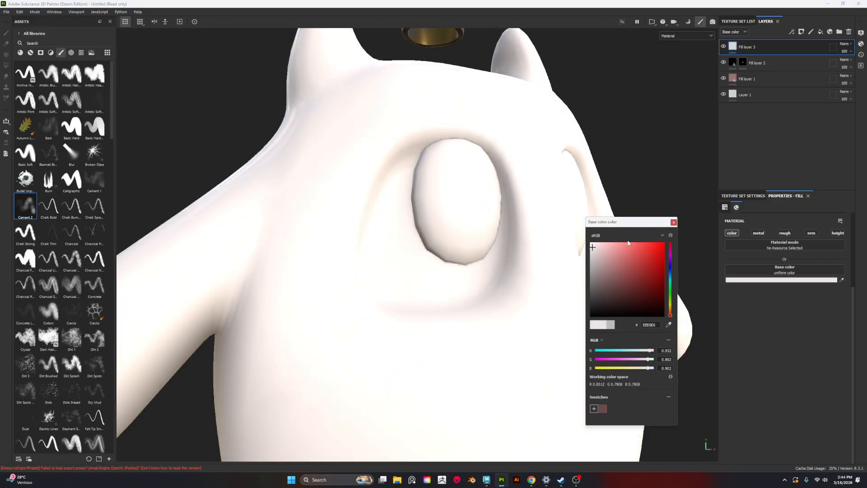
pyautogui.rightClick(733, 46)
pyautogui.click(756, 58)
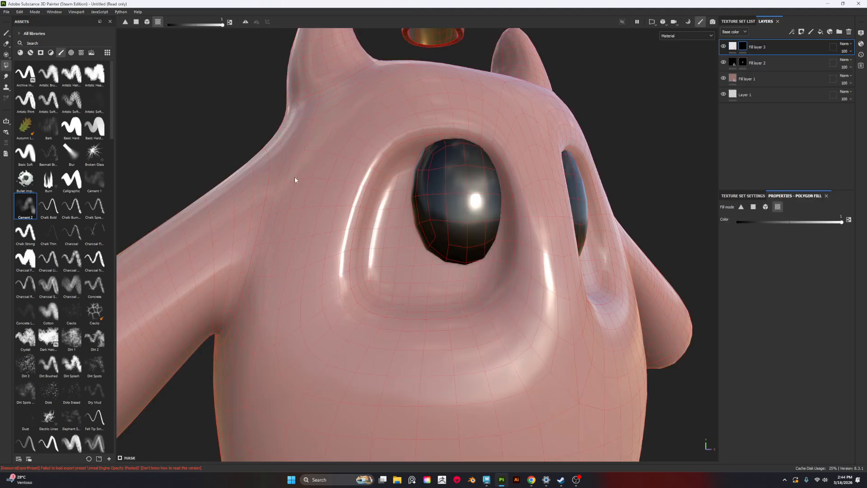
# Reveal the off-white layer on both eye sockets around the pupils, filling them in the mask with Polygon Fill
pyautogui.click(6, 64)
pyautogui.click(385, 244)
pyautogui.keyDown('alt'); pyautogui.moveTo(517, 287); pyautogui.dragTo(339, 283); pyautogui.keyUp('alt')
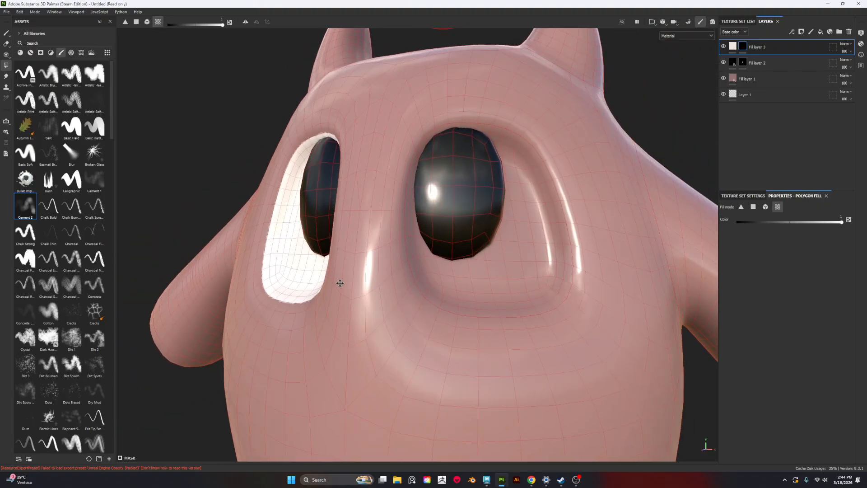
pyautogui.click(516, 288)
pyautogui.keyDown('alt'); pyautogui.moveTo(515, 288); pyautogui.dragTo(456, 287, button='right'); pyautogui.keyUp('alt')
pyautogui.keyDown('alt'); pyautogui.moveTo(456, 286); pyautogui.dragTo(501, 316); pyautogui.keyUp('alt')
pyautogui.keyDown('alt'); pyautogui.moveTo(502, 318); pyautogui.dragTo(475, 245, button='middle'); pyautogui.keyUp('alt')
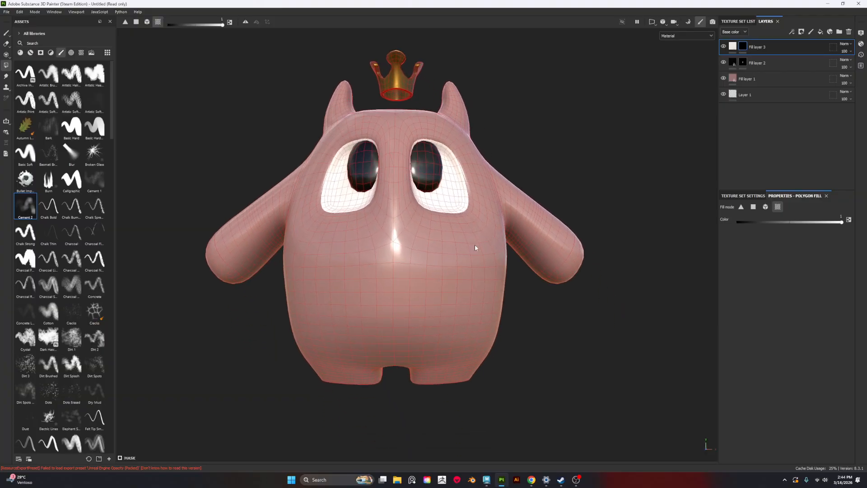
pyautogui.moveTo(475, 247)
pyautogui.keyDown('alt'); pyautogui.mouseDown()
pyautogui.moveTo(503, 258)
pyautogui.moveTo(554, 300)
pyautogui.moveTo(473, 256)
pyautogui.moveTo(300, 246)
pyautogui.moveTo(459, 253)
pyautogui.mouseUp(); pyautogui.keyUp('alt')
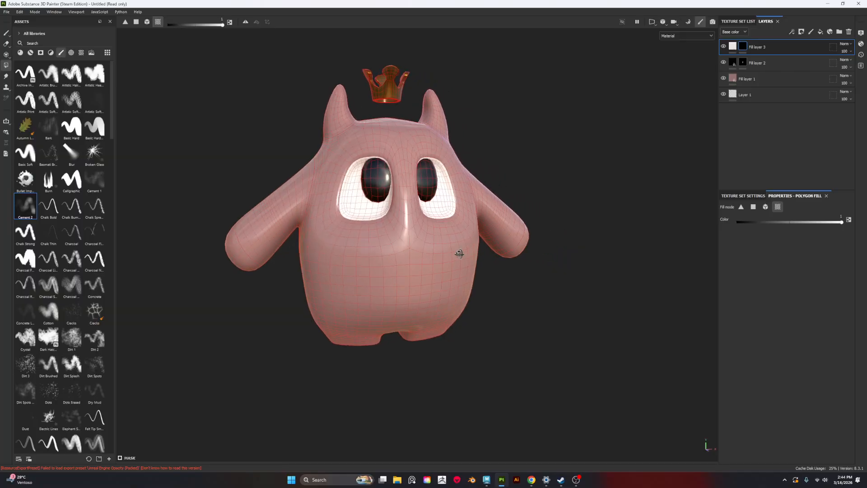
# Display only the base color channel and change the body fill layer's base color to muted teal, RGB 0.436, 0.585, 0.587
pyautogui.press('c')
pyautogui.press('f')
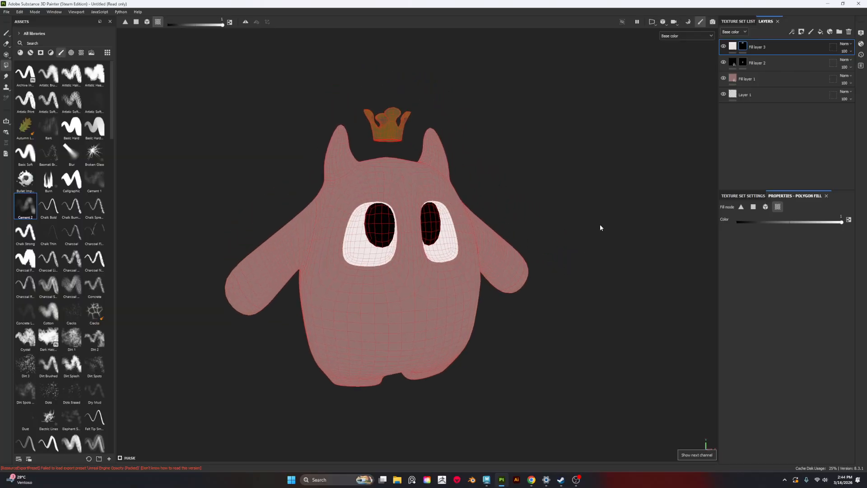
pyautogui.click(766, 80)
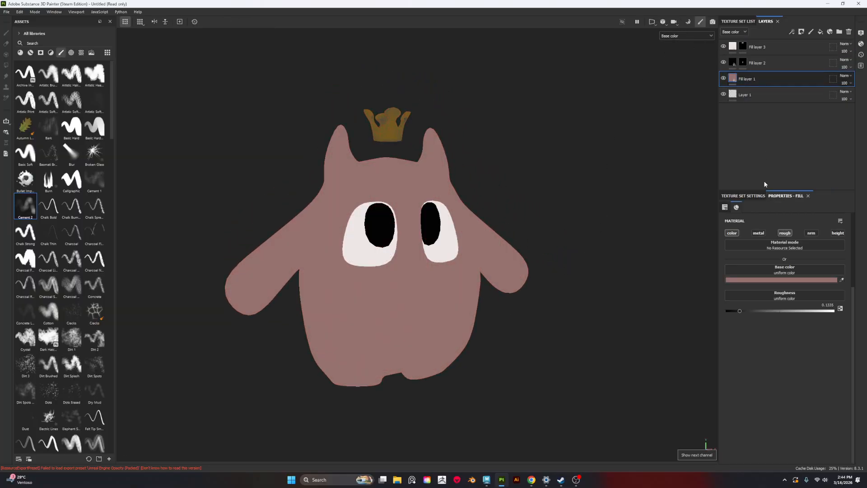
pyautogui.click(793, 280)
pyautogui.moveTo(672, 304); pyautogui.dragTo(669, 283)
pyautogui.keyDown('alt'); pyautogui.moveTo(519, 280); pyautogui.dragTo(441, 312); pyautogui.keyUp('alt')
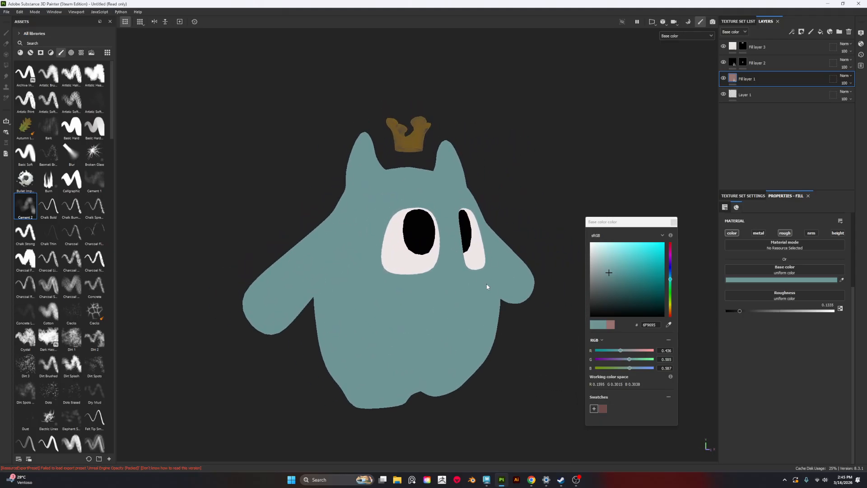
pyautogui.keyDown('alt'); pyautogui.moveTo(487, 286); pyautogui.dragTo(501, 312); pyautogui.keyUp('alt')
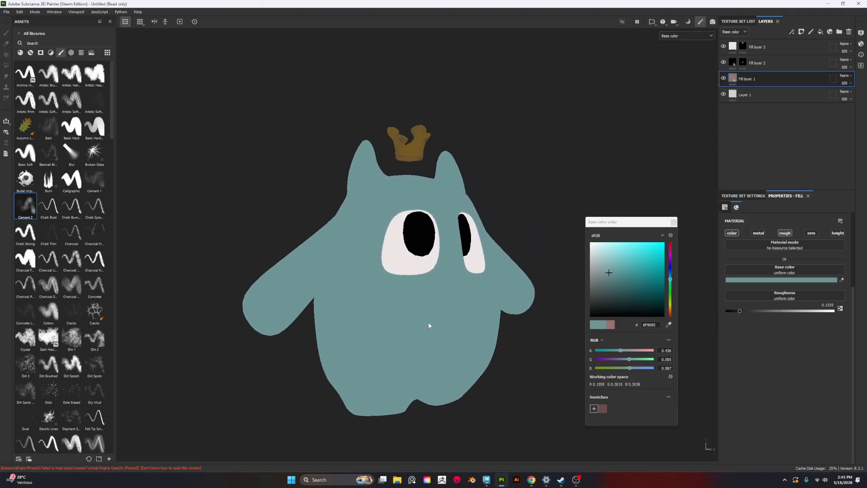
# Compare the teal body in the full material view under rotated lighting with the flat base color view
pyautogui.press('m')
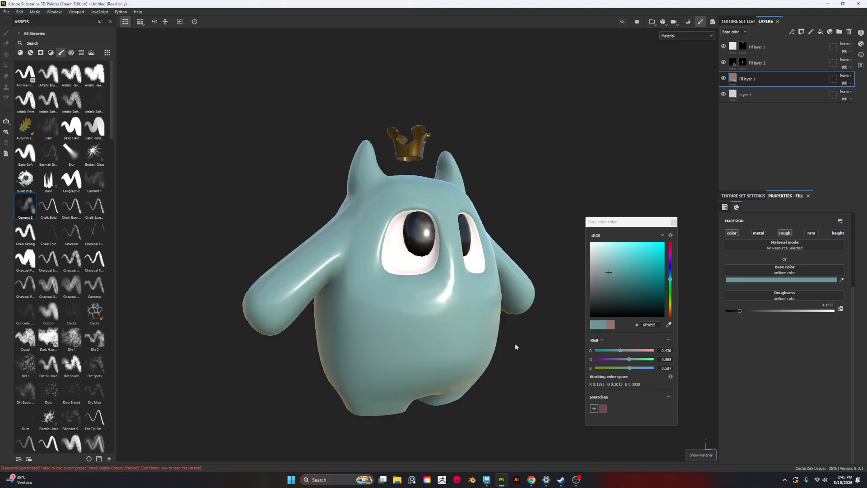
pyautogui.keyDown('alt'); pyautogui.moveTo(515, 344); pyautogui.dragTo(500, 311, button='middle'); pyautogui.keyUp('alt')
pyautogui.keyDown('shift'); pyautogui.moveTo(524, 304); pyautogui.dragTo(458, 316, button='right'); pyautogui.keyUp('shift')
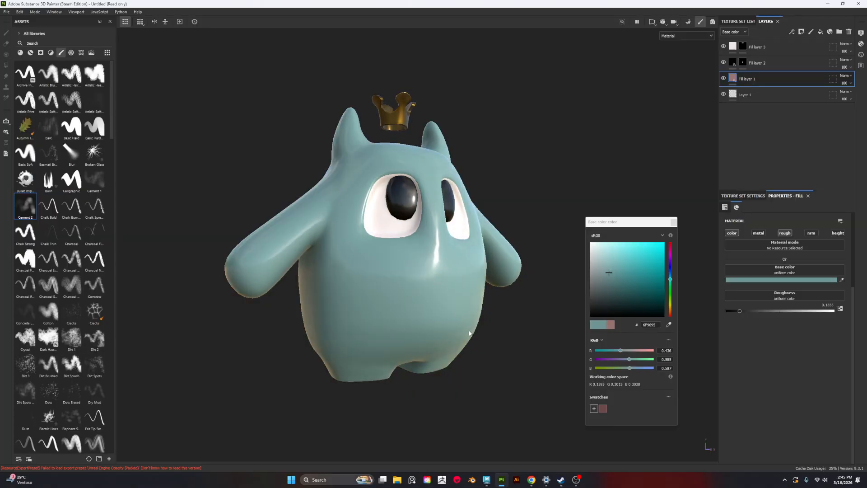
pyautogui.press('c')
pyautogui.moveTo(490, 340)
pyautogui.keyDown('alt'); pyautogui.mouseDown()
pyautogui.moveTo(449, 347)
pyautogui.moveTo(501, 327)
pyautogui.mouseUp(); pyautogui.keyUp('alt')
pyautogui.keyDown('alt'); pyautogui.moveTo(511, 323); pyautogui.dragTo(508, 354, button='middle'); pyautogui.keyUp('alt')
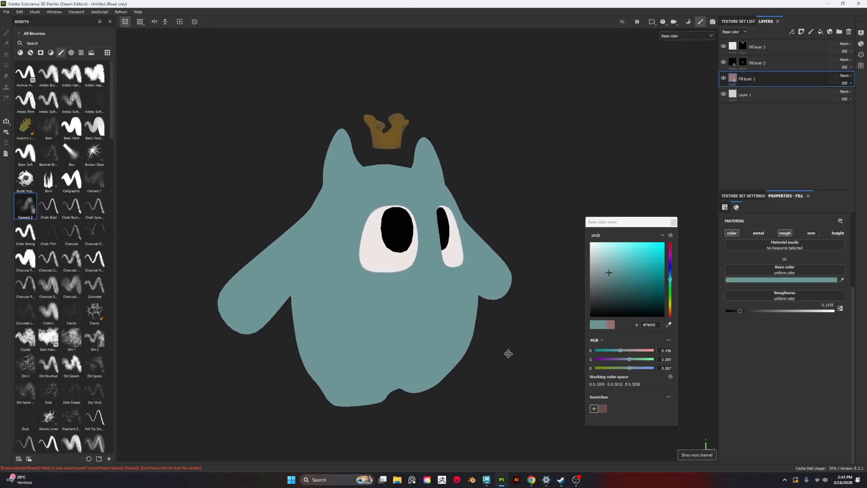
# Add a new fill layer and place it at the top of the layer stack, above the off-white eye layer
pyautogui.keyDown('alt'); pyautogui.moveTo(508, 353); pyautogui.dragTo(449, 368); pyautogui.keyUp('alt')
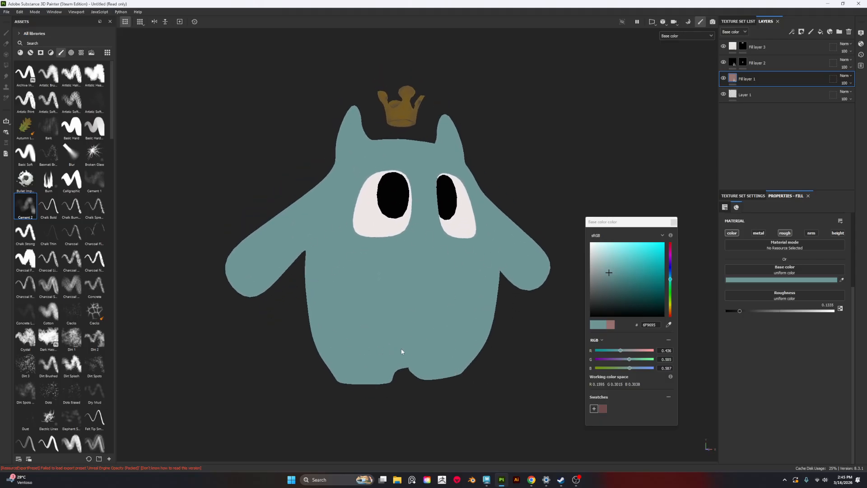
pyautogui.click(820, 32)
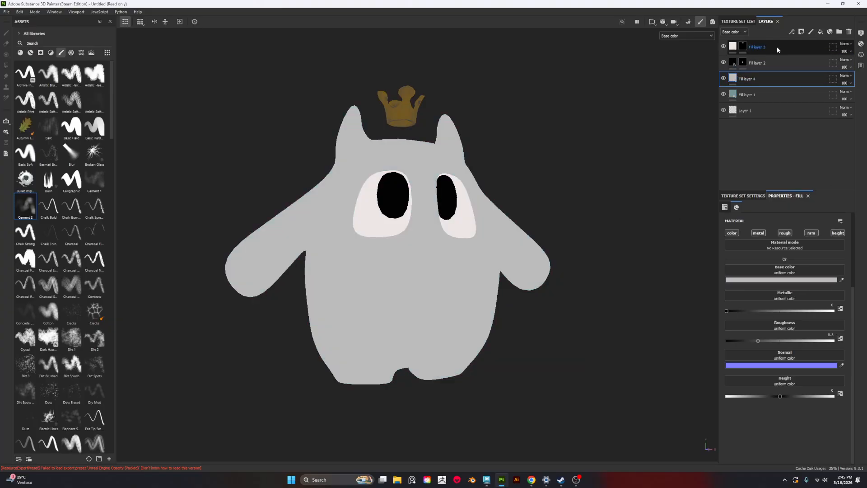
pyautogui.moveTo(777, 47)
pyautogui.mouseDown()
pyautogui.moveTo(783, 86)
pyautogui.moveTo(781, 46)
pyautogui.mouseUp()
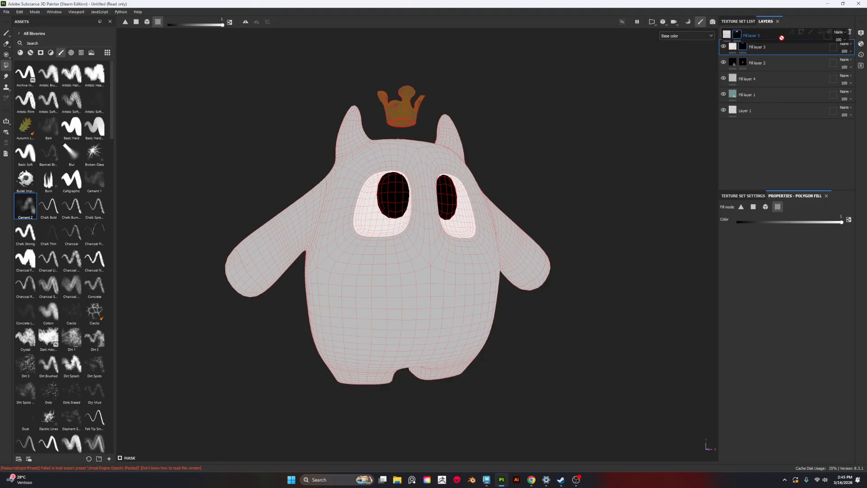
pyautogui.click(732, 46)
pyautogui.moveTo(778, 80); pyautogui.dragTo(772, 45)
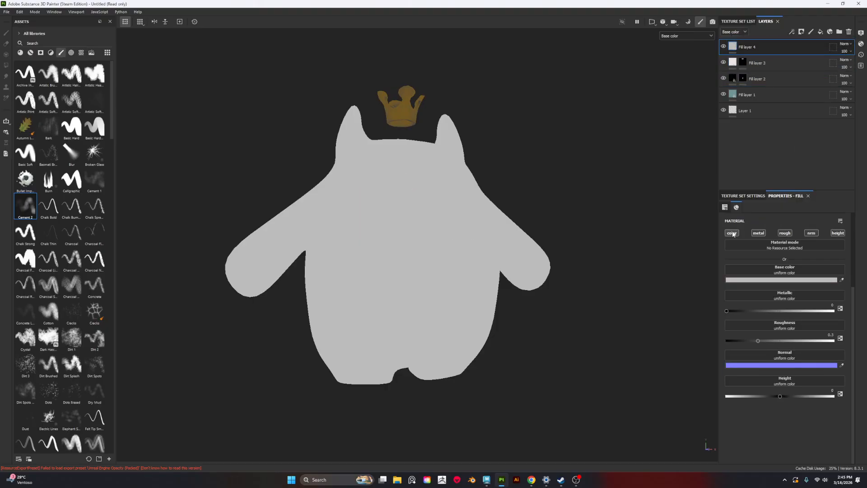
# Give the new fill layer a black mask and add an Ambient Occlusion generator to that mask
pyautogui.rightClick(735, 46)
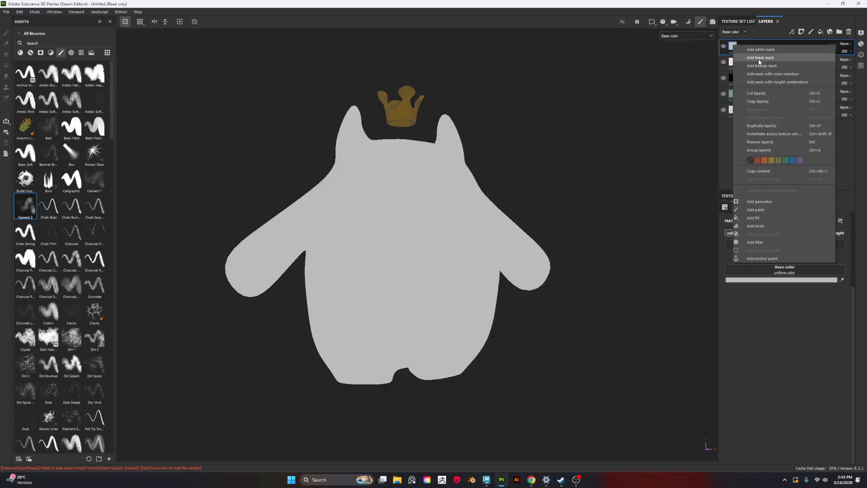
pyautogui.click(760, 58)
pyautogui.rightClick(741, 47)
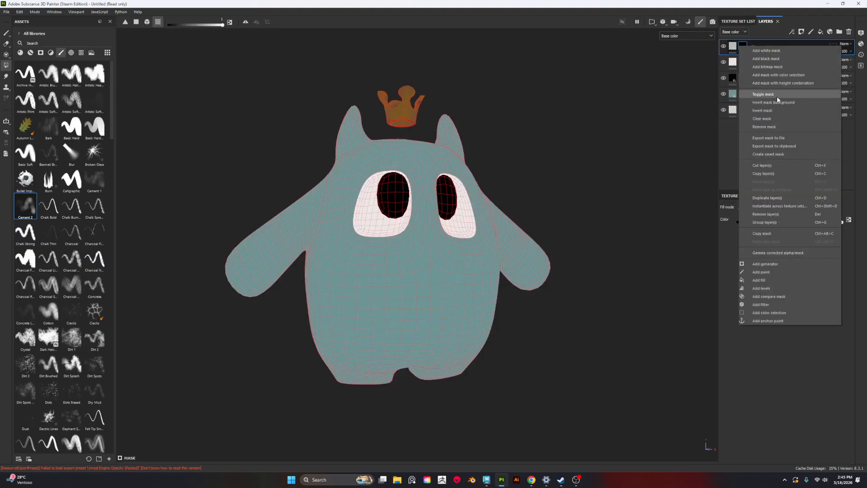
pyautogui.click(768, 264)
pyautogui.click(762, 223)
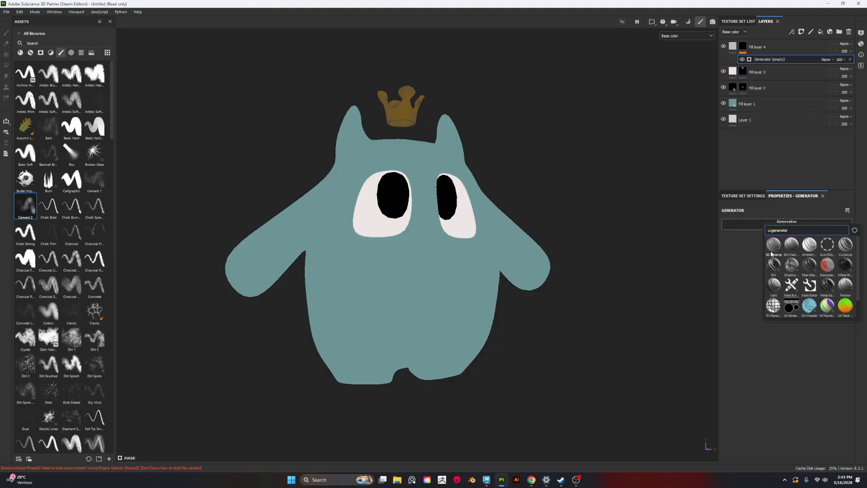
pyautogui.click(809, 245)
# Turn on Global Invert for the Ambient Occlusion generator so the mask targets the occluded creases
pyautogui.keyDown('alt'); pyautogui.moveTo(648, 200); pyautogui.dragTo(374, 292); pyautogui.keyUp('alt')
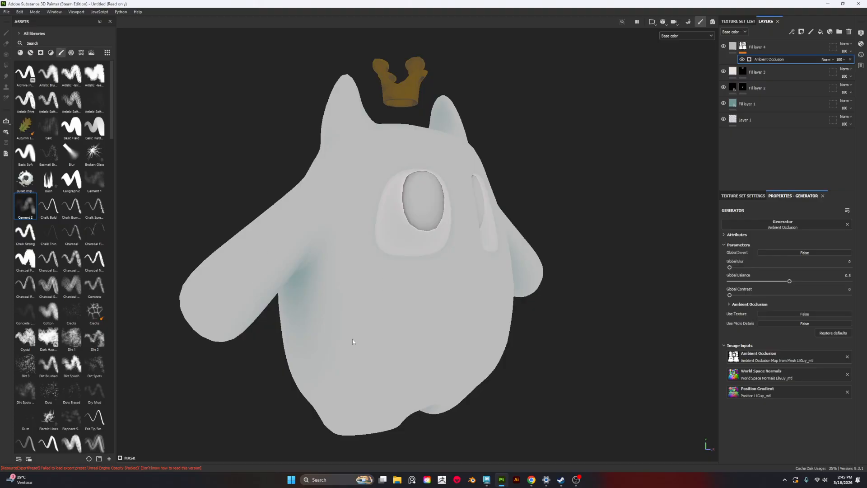
pyautogui.moveTo(437, 350)
pyautogui.keyDown('alt'); pyautogui.mouseDown()
pyautogui.moveTo(506, 355)
pyautogui.moveTo(452, 355)
pyautogui.mouseUp(); pyautogui.keyUp('alt')
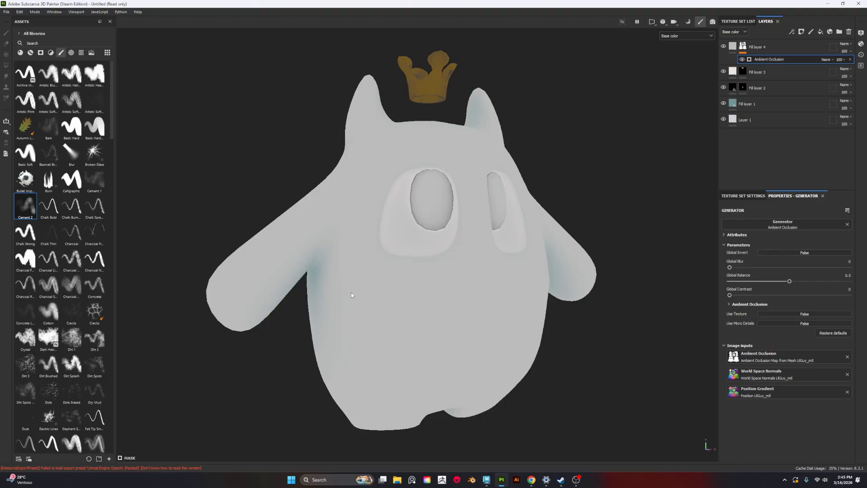
pyautogui.scroll(-3, 524, 346)
pyautogui.scroll(2, 524, 346)
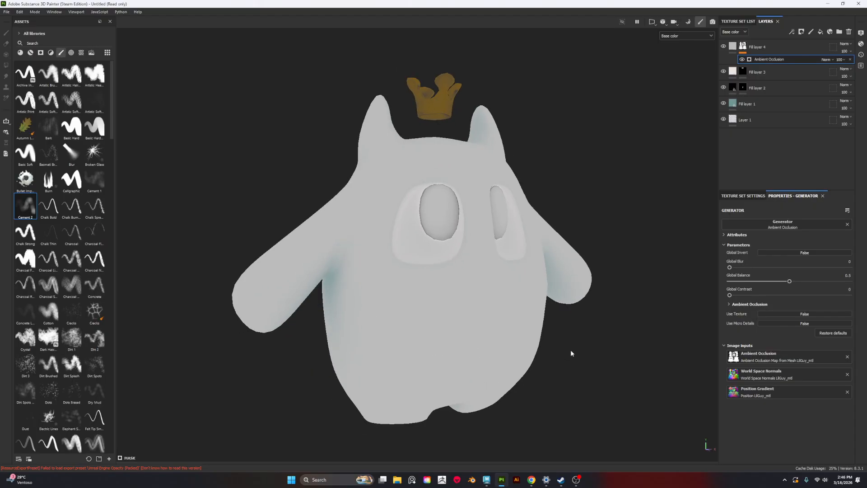
pyautogui.click(802, 253)
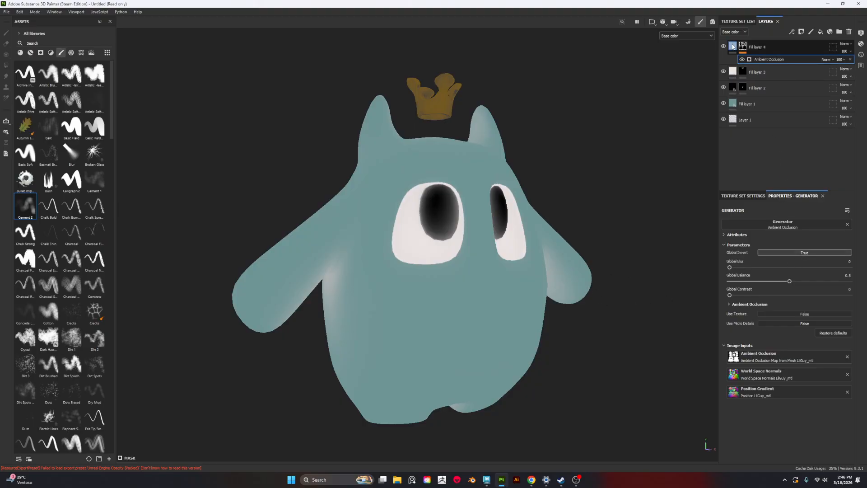
# Limit the occlusion fill layer to the color channel, sample the body teal and darken it to RGB 0.158, 0.249, 0.251
pyautogui.click(733, 46)
pyautogui.click(842, 280)
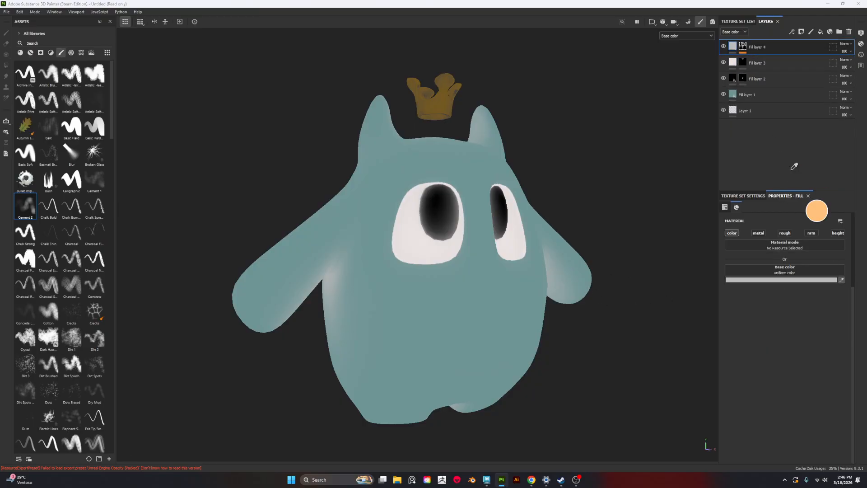
pyautogui.click(733, 95)
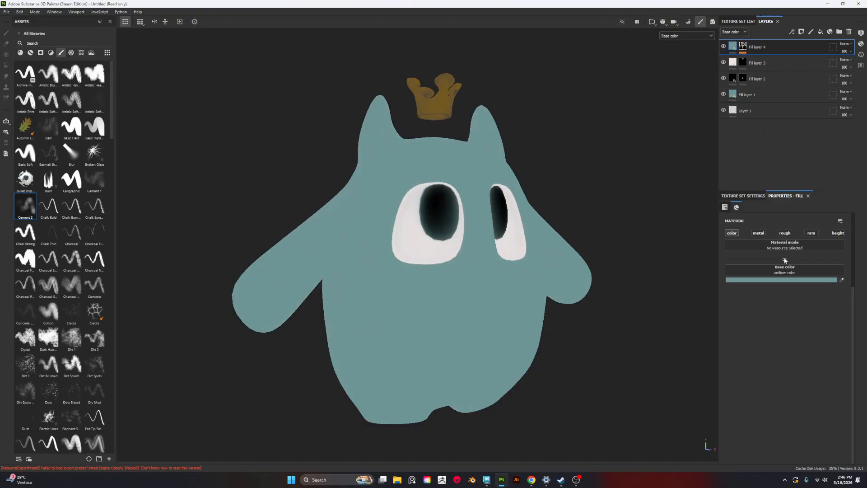
pyautogui.click(781, 279)
pyautogui.moveTo(609, 271); pyautogui.dragTo(618, 297)
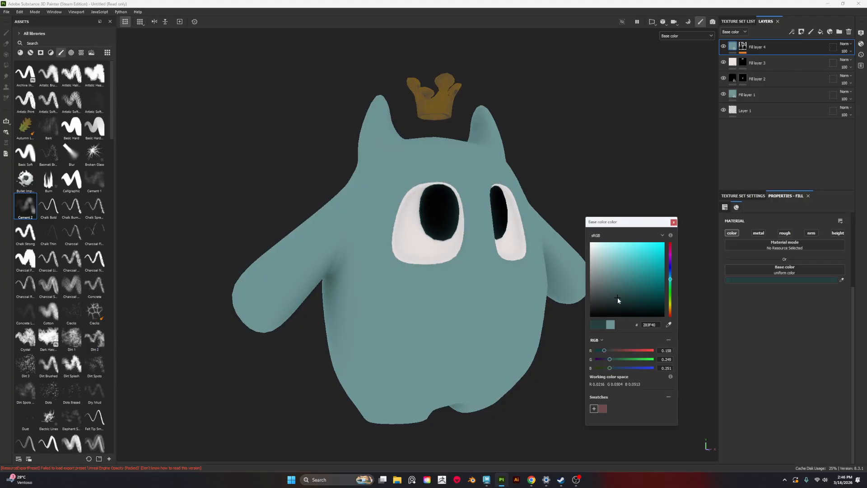
pyautogui.keyDown('alt'); pyautogui.moveTo(510, 268); pyautogui.dragTo(474, 270); pyautogui.keyUp('alt')
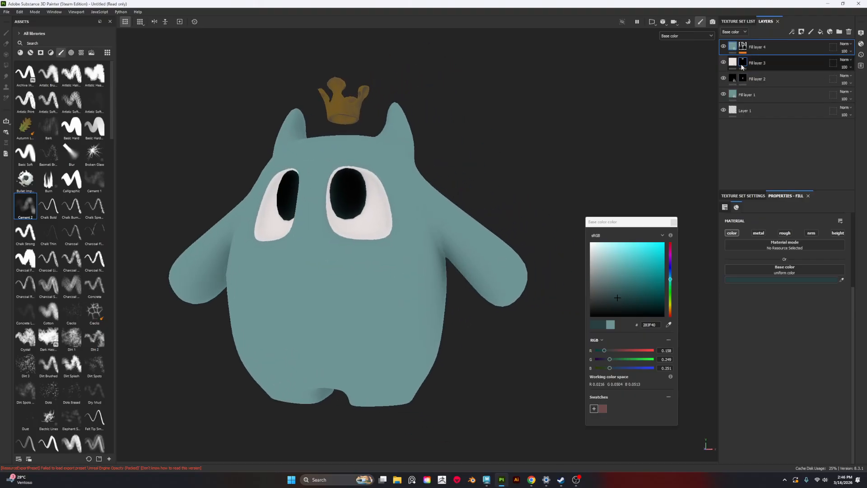
# Set the Ambient Occlusion generator's Global Blur to 2.21 and Global Balance to 0.57
pyautogui.click(743, 47)
pyautogui.click(768, 60)
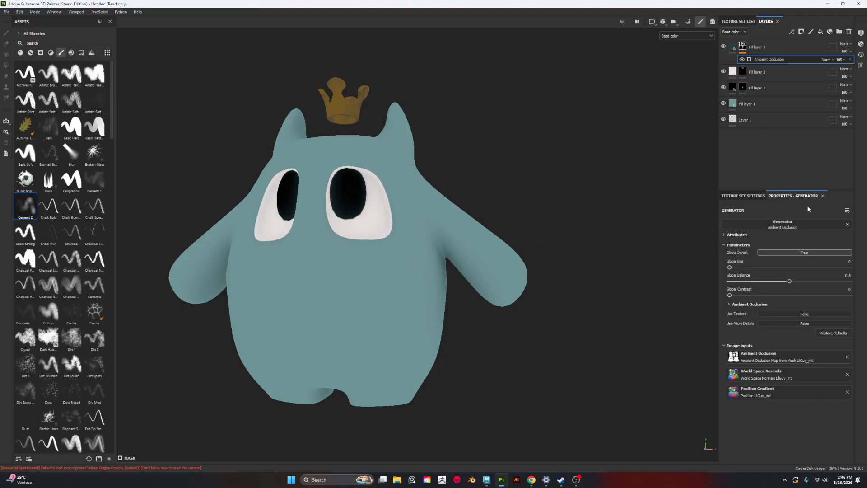
pyautogui.click(752, 53)
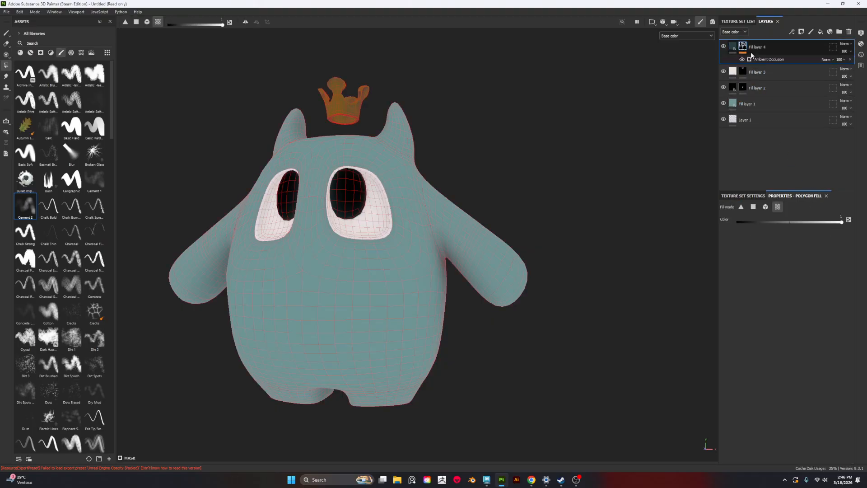
pyautogui.click(761, 59)
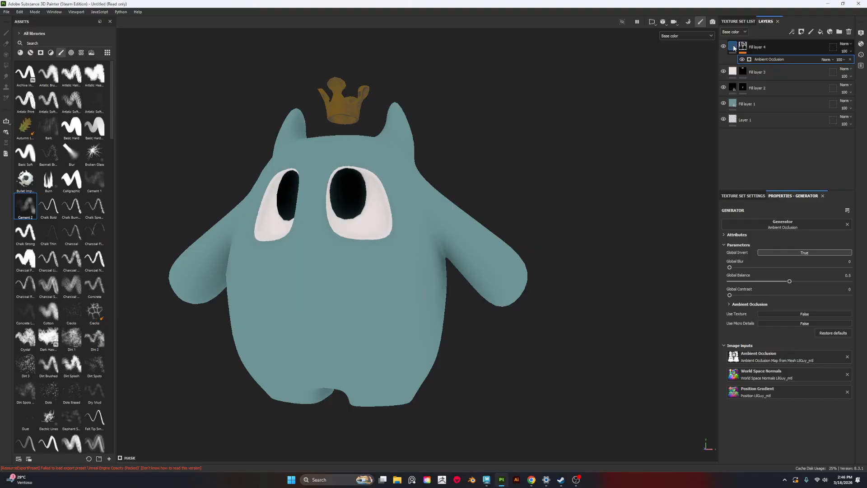
pyautogui.click(733, 48)
pyautogui.click(743, 48)
pyautogui.click(768, 59)
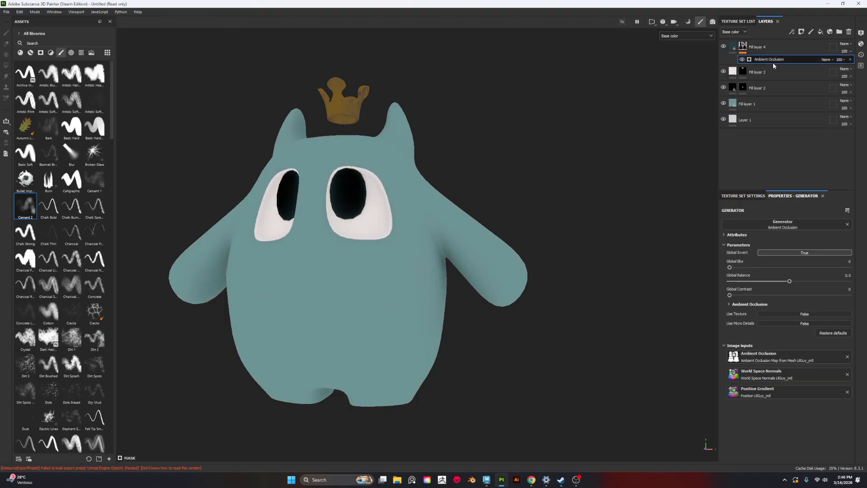
pyautogui.moveTo(730, 267)
pyautogui.mouseDown()
pyautogui.moveTo(780, 267)
pyautogui.moveTo(752, 268)
pyautogui.moveTo(827, 283)
pyautogui.moveTo(758, 283)
pyautogui.moveTo(812, 281)
pyautogui.moveTo(798, 281)
pyautogui.mouseUp()
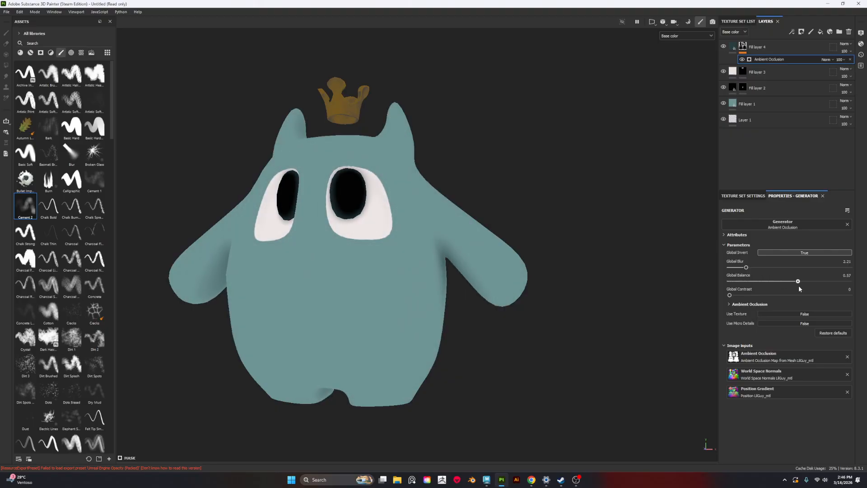
# Try the Subtract blending mode on the occlusion fill layer and settle on Multiply
pyautogui.click(847, 45)
pyautogui.click(835, 74)
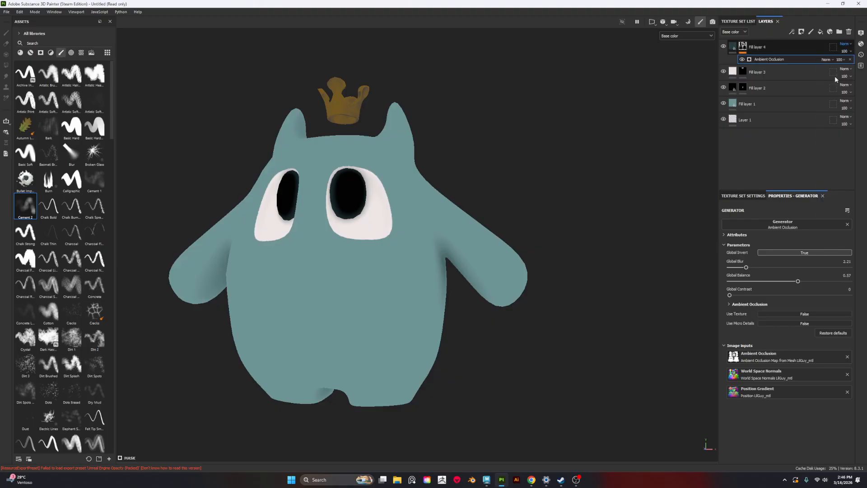
pyautogui.click(843, 44)
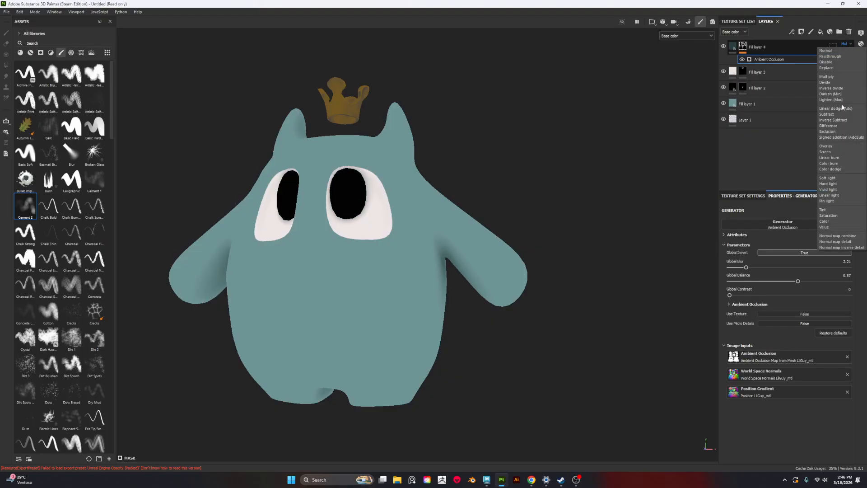
pyautogui.click(837, 114)
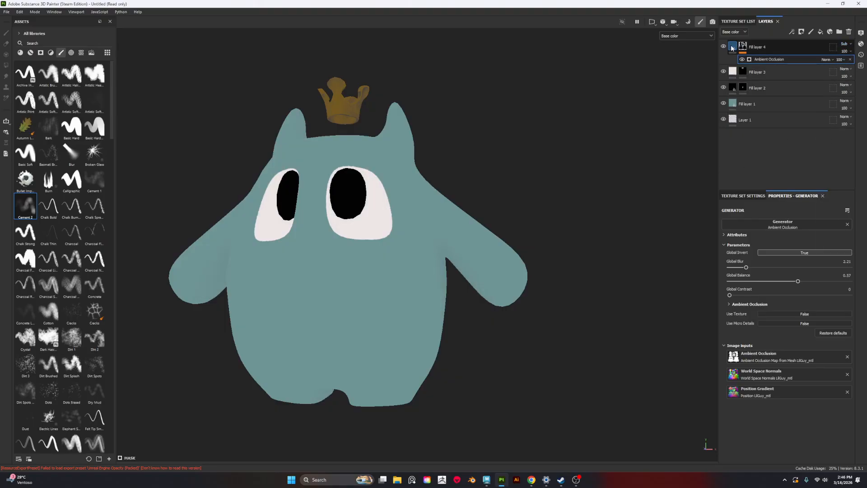
pyautogui.click(731, 48)
pyautogui.click(744, 48)
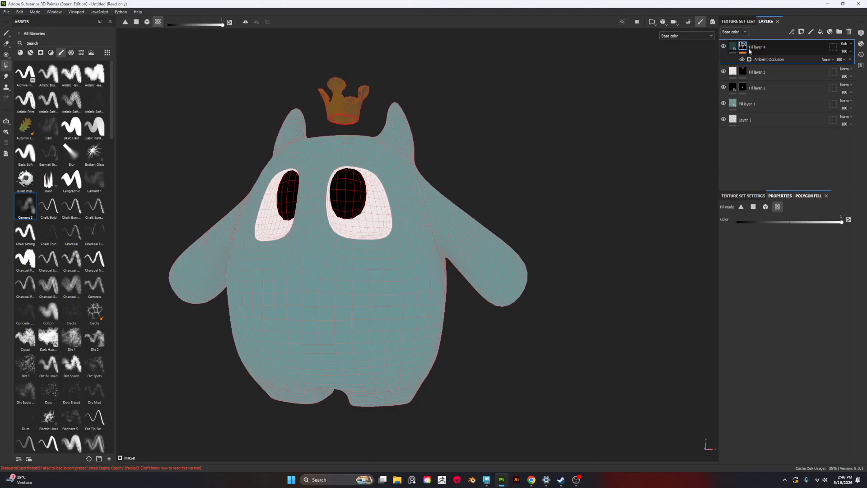
pyautogui.click(772, 60)
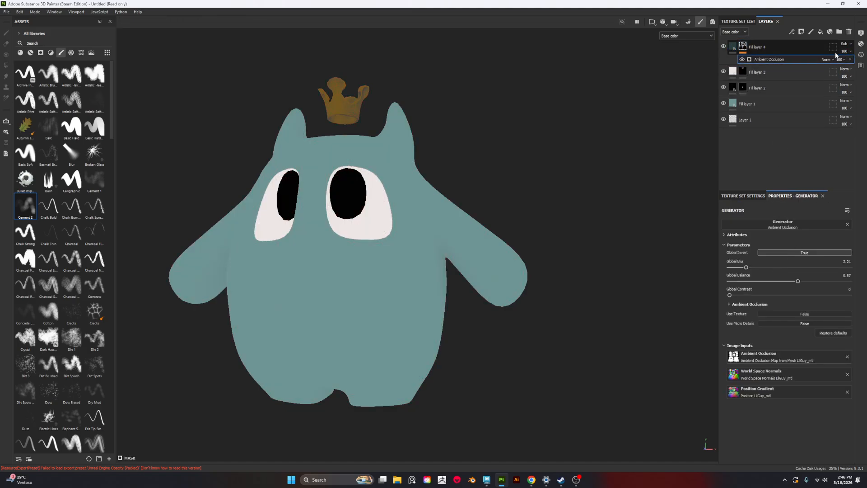
pyautogui.click(844, 43)
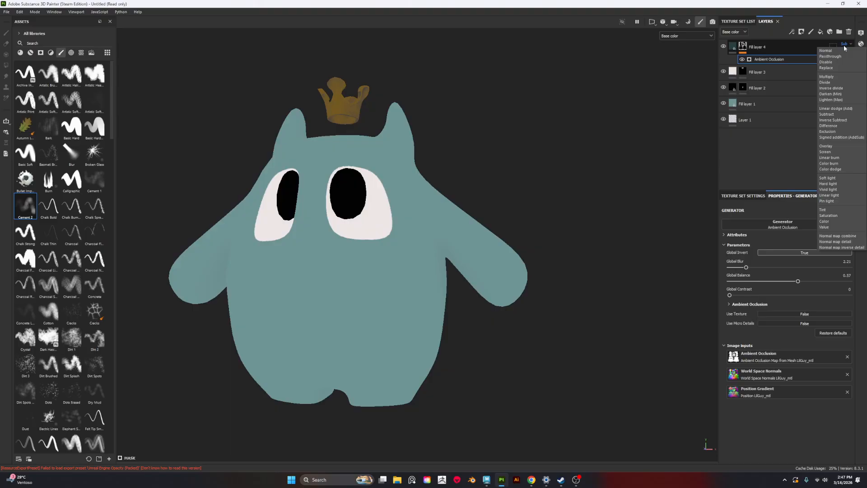
pyautogui.click(838, 76)
# Examine the occlusion shading around the arms, eyes and feet in base color and in the full material view
pyautogui.keyDown('alt'); pyautogui.moveTo(517, 271); pyautogui.dragTo(550, 237); pyautogui.keyUp('alt')
pyautogui.keyDown('alt'); pyautogui.moveTo(362, 337); pyautogui.dragTo(458, 230, button='middle'); pyautogui.keyUp('alt')
pyautogui.keyDown('alt'); pyautogui.moveTo(459, 230); pyautogui.dragTo(506, 293); pyautogui.keyUp('alt')
pyautogui.press('f')
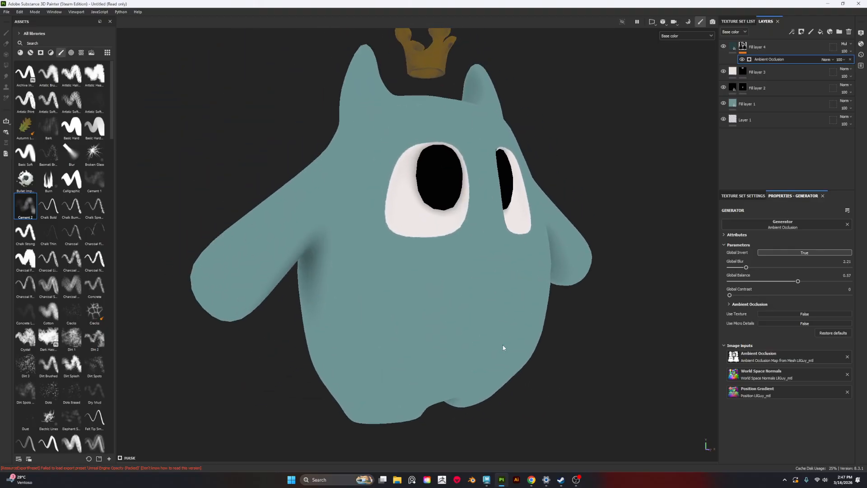
pyautogui.press('m')
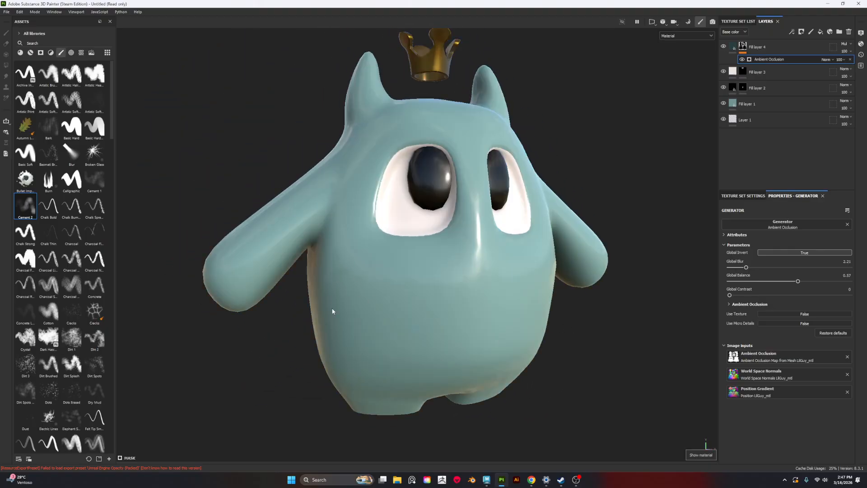
pyautogui.keyDown('alt'); pyautogui.moveTo(544, 247); pyautogui.dragTo(527, 245); pyautogui.keyUp('alt')
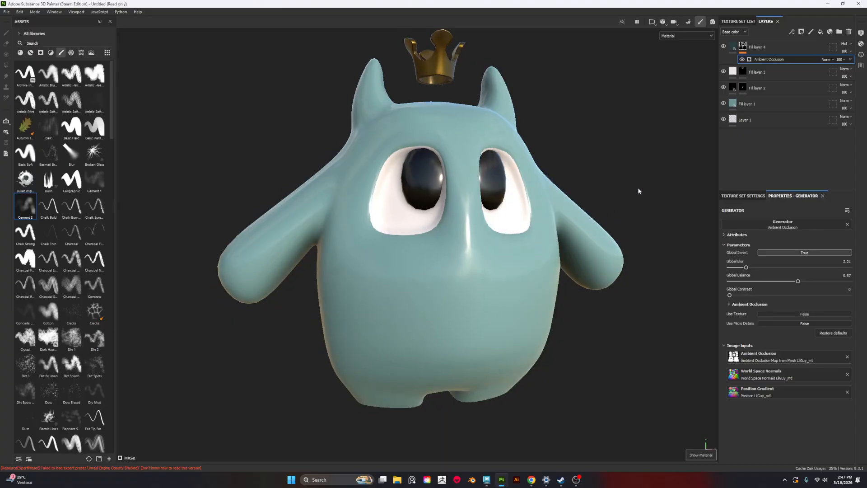
# Raise the roughness of the teal body fill layer to 0.6242 for a more matte surface
pyautogui.click(732, 47)
pyautogui.click(763, 94)
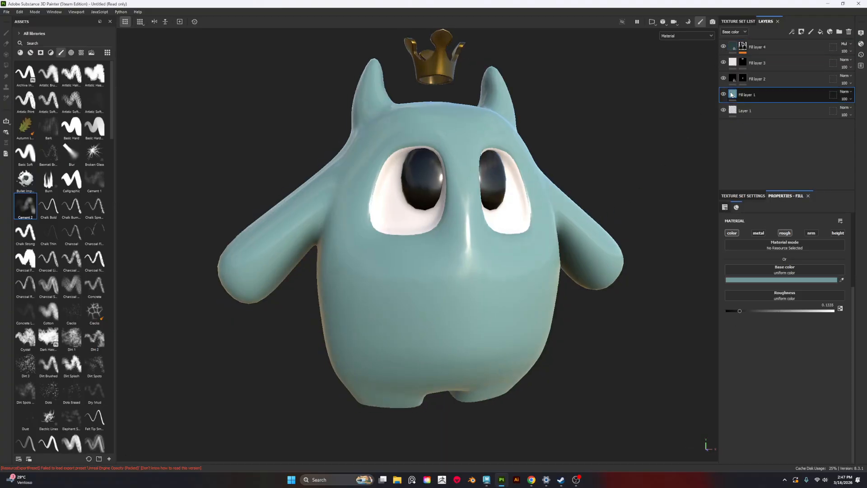
pyautogui.keyDown('alt'); pyautogui.moveTo(574, 316); pyautogui.dragTo(557, 317); pyautogui.keyUp('alt')
pyautogui.moveTo(745, 311); pyautogui.dragTo(793, 315)
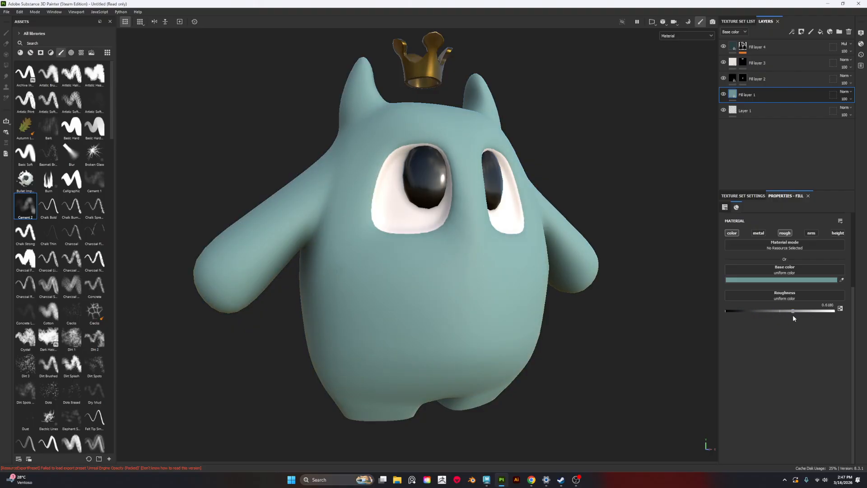
pyautogui.keyDown('alt'); pyautogui.moveTo(631, 333); pyautogui.dragTo(557, 357); pyautogui.keyUp('alt')
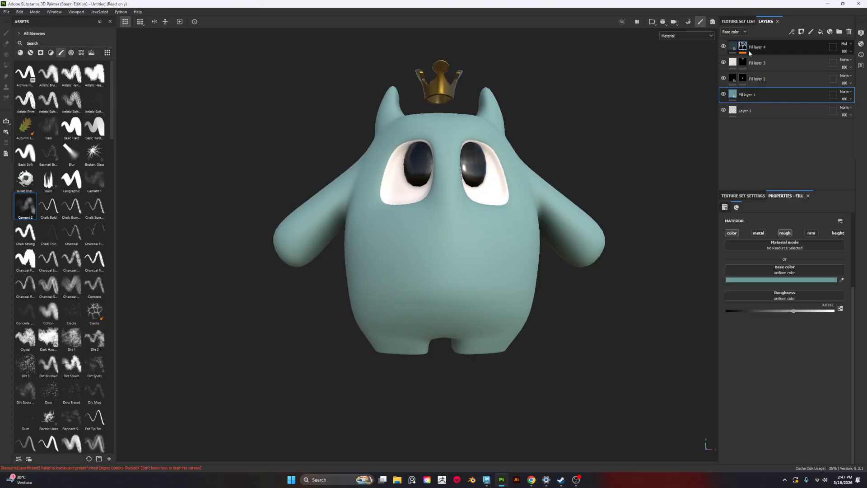
pyautogui.keyDown('alt'); pyautogui.moveTo(618, 142); pyautogui.dragTo(615, 156); pyautogui.keyUp('alt')
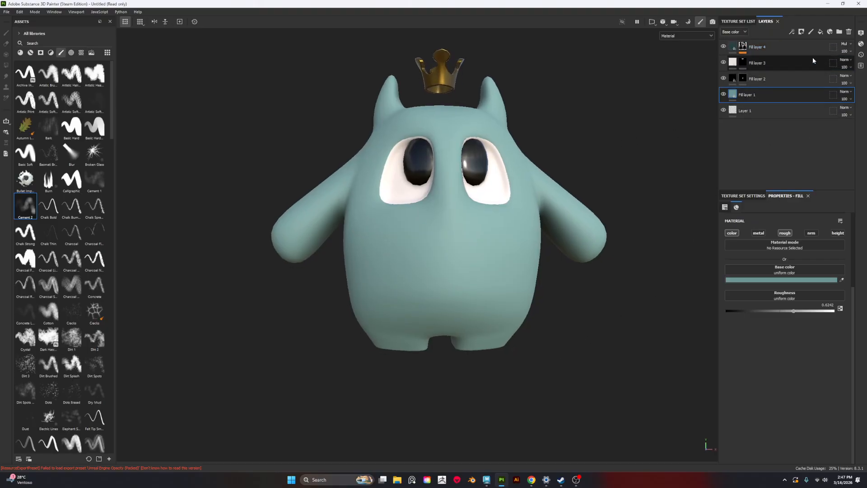
# Add another fill layer at the top of the stack and leave only its height channel enabled
pyautogui.click(804, 47)
pyautogui.click(821, 32)
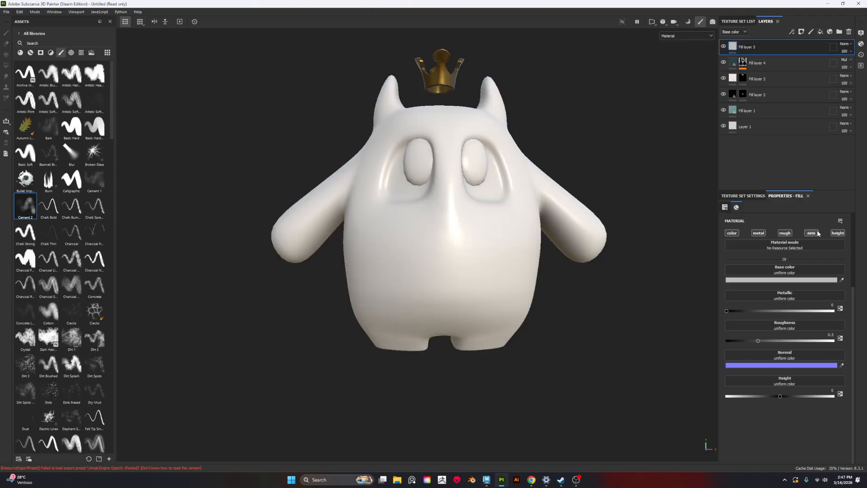
pyautogui.click(843, 233)
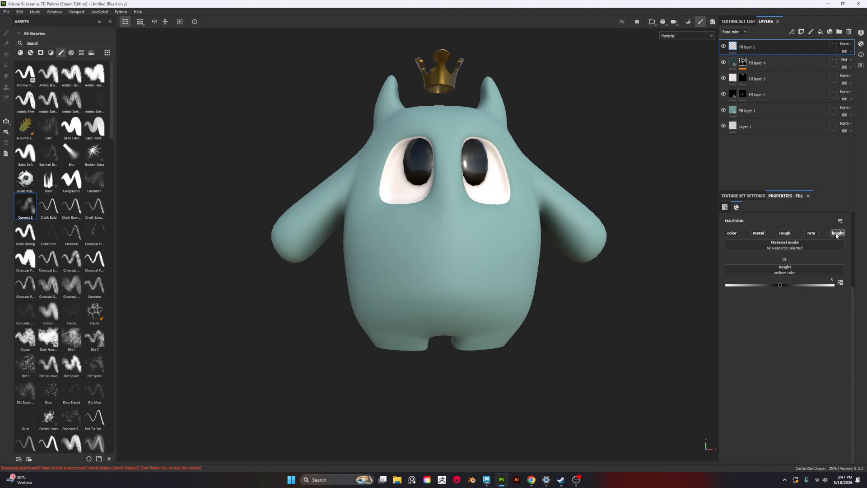
# Add a black mask to the height-only fill layer and put a fill effect in that mask
pyautogui.rightClick(734, 46)
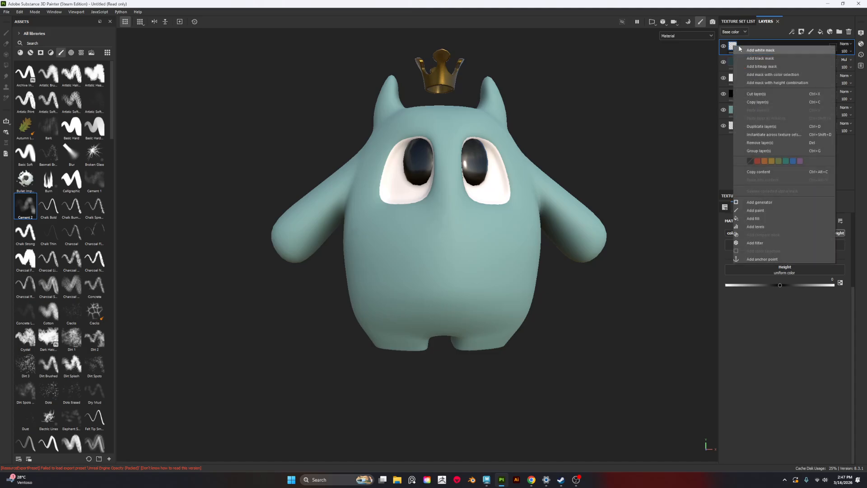
pyautogui.click(762, 58)
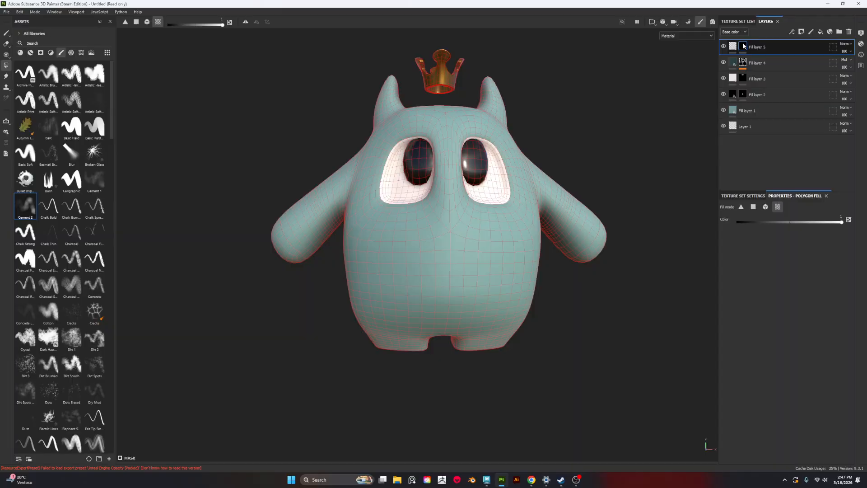
pyautogui.rightClick(743, 46)
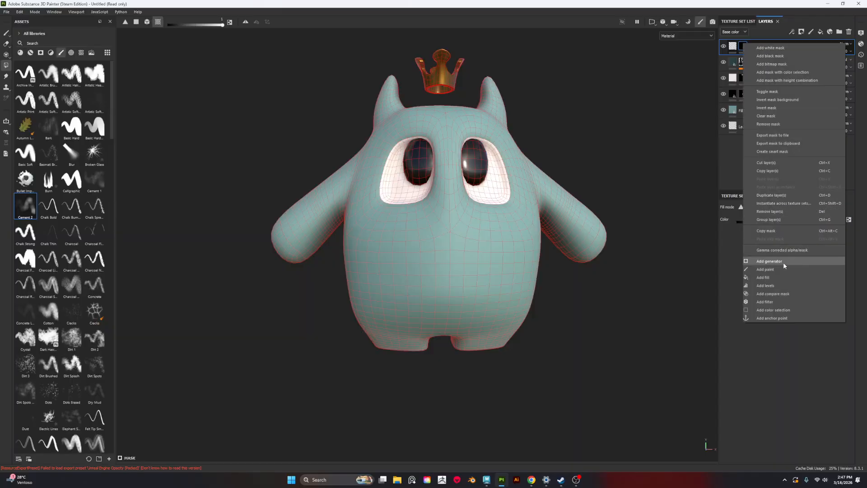
pyautogui.click(768, 280)
# Search the procedural textures for "fur" and use Fur 1 as the mask fill's grayscale
pyautogui.click(779, 234)
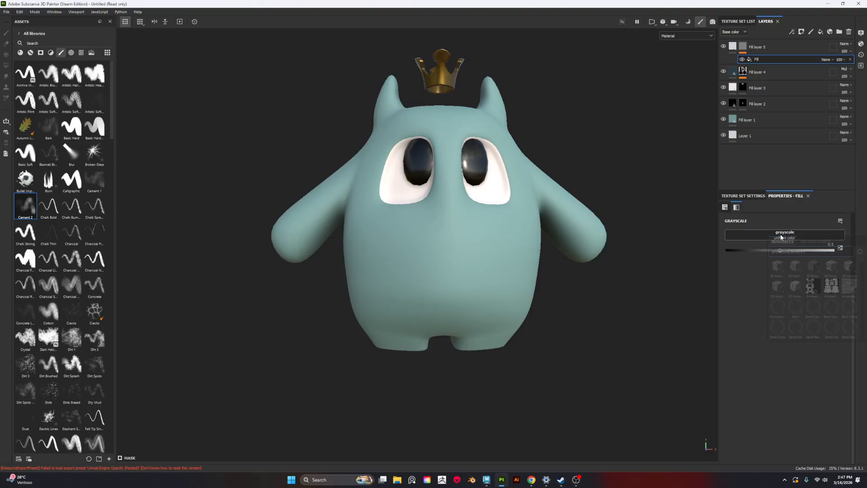
pyautogui.write('f')
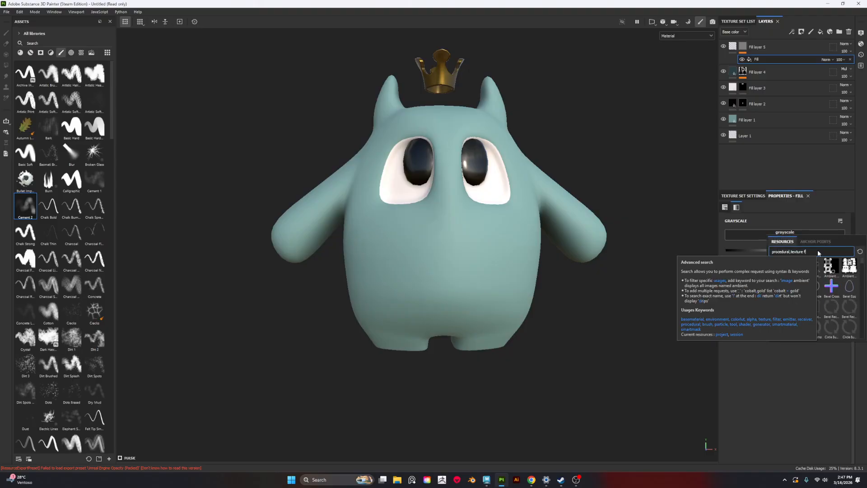
pyautogui.write('ur')
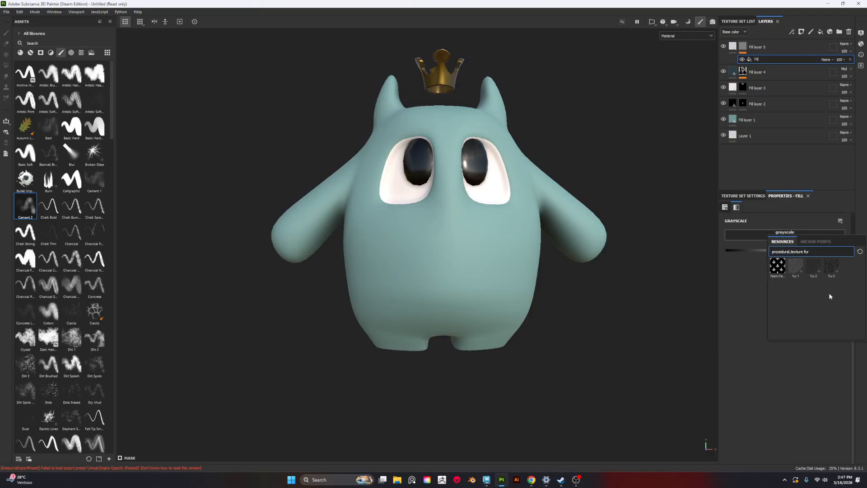
pyautogui.moveTo(794, 264)
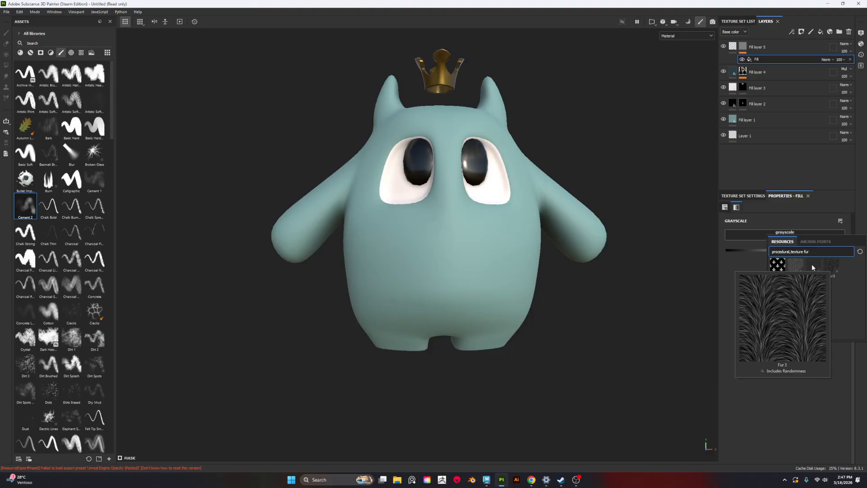
pyautogui.click(795, 266)
# Lower the top fill layer's height to about -0.17 so the fur pattern is pressed into the surface
pyautogui.keyDown('alt'); pyautogui.moveTo(410, 249); pyautogui.dragTo(454, 258); pyautogui.keyUp('alt')
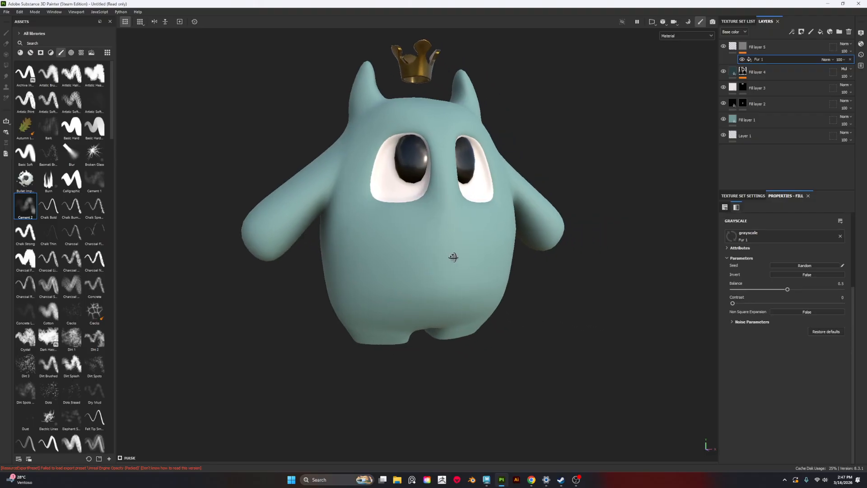
pyautogui.keyDown('alt'); pyautogui.moveTo(456, 258); pyautogui.dragTo(614, 366, button='right'); pyautogui.keyUp('alt')
pyautogui.keyDown('alt'); pyautogui.moveTo(480, 234); pyautogui.dragTo(513, 277, button='middle'); pyautogui.keyUp('alt')
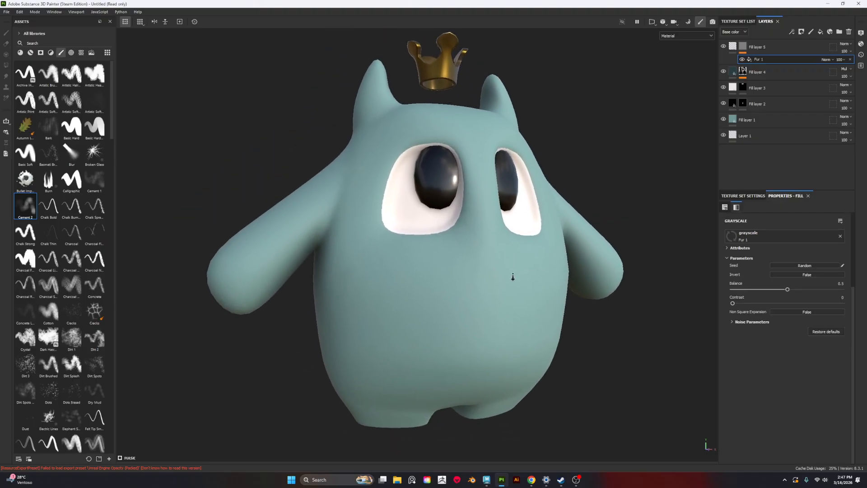
pyautogui.keyDown('alt'); pyautogui.moveTo(513, 277); pyautogui.dragTo(533, 286, button='right'); pyautogui.keyUp('alt')
pyautogui.press('Delete')
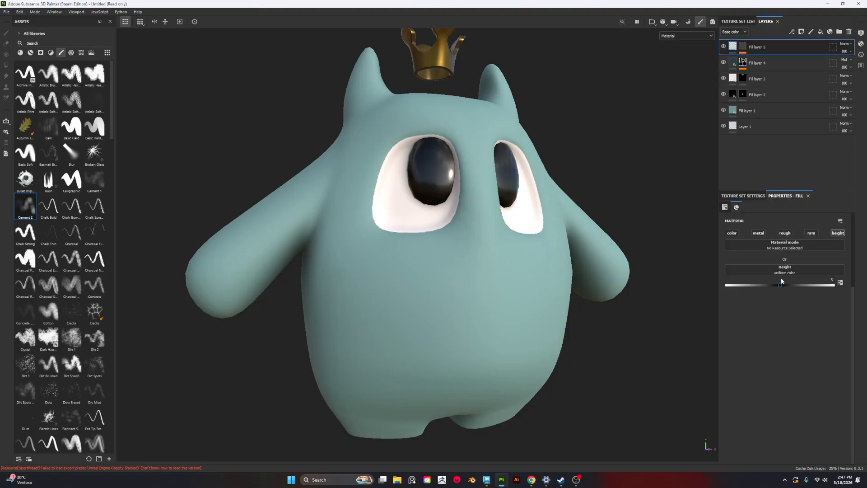
pyautogui.moveTo(781, 285); pyautogui.dragTo(771, 286)
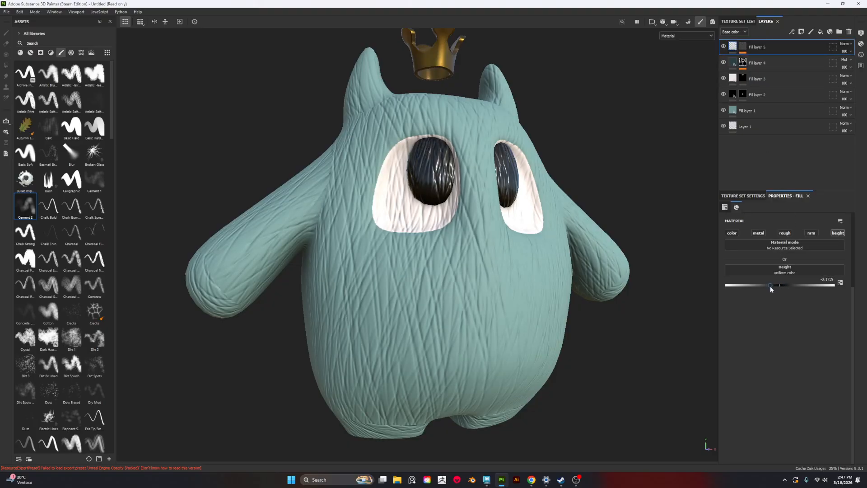
# Change the projection of the Fur 1 mask fill to Tri-planar projection
pyautogui.hotkey('ctrl', 'z')
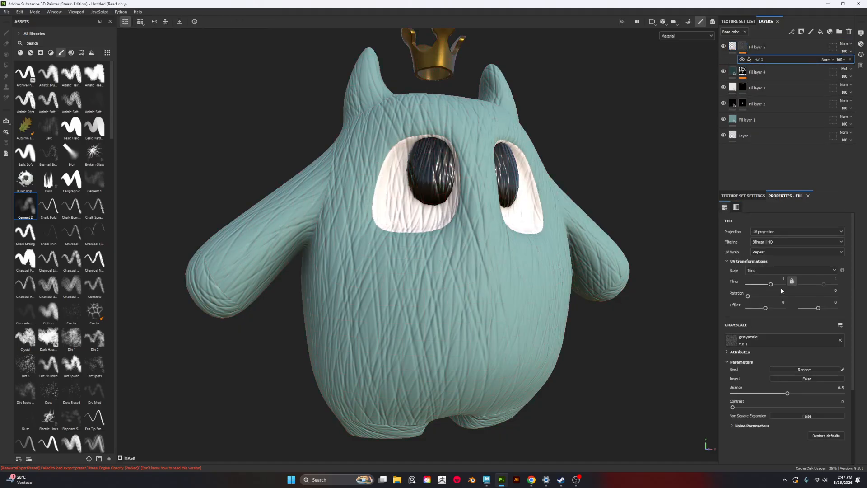
pyautogui.click(779, 231)
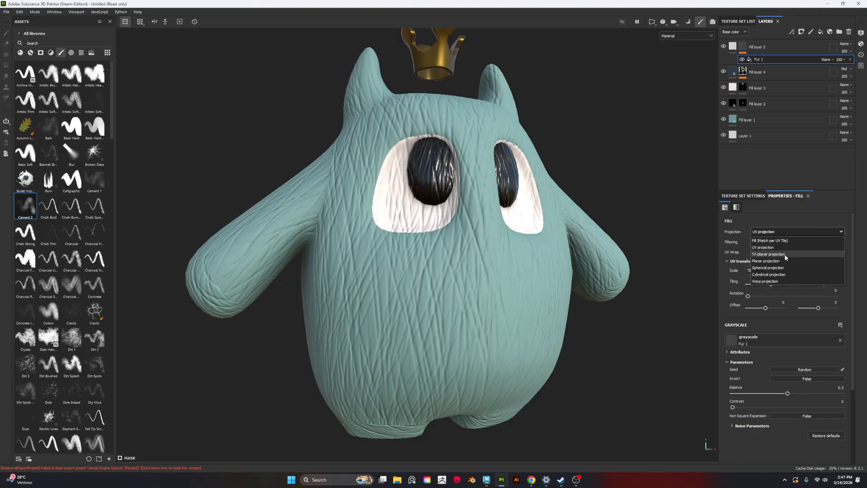
pyautogui.click(788, 254)
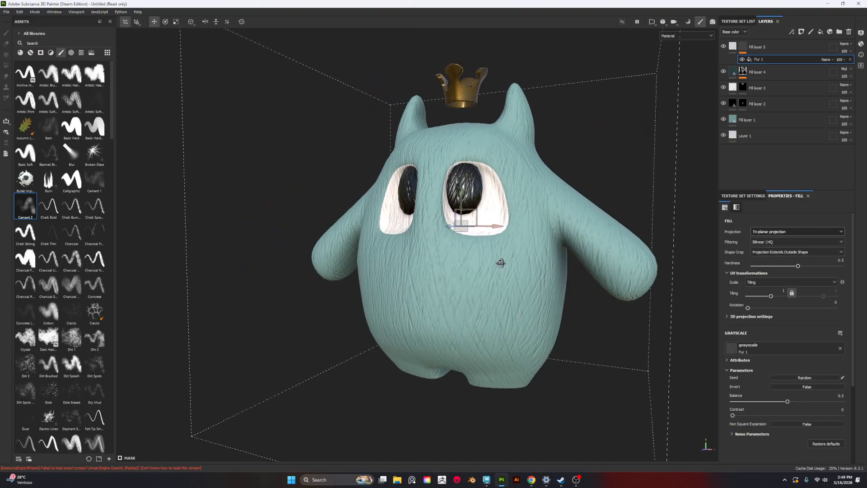
# Raise the noise scale of the Fur 1 mask fill to 8 for a finer fur pattern
pyautogui.scroll(-3, 764, 325)
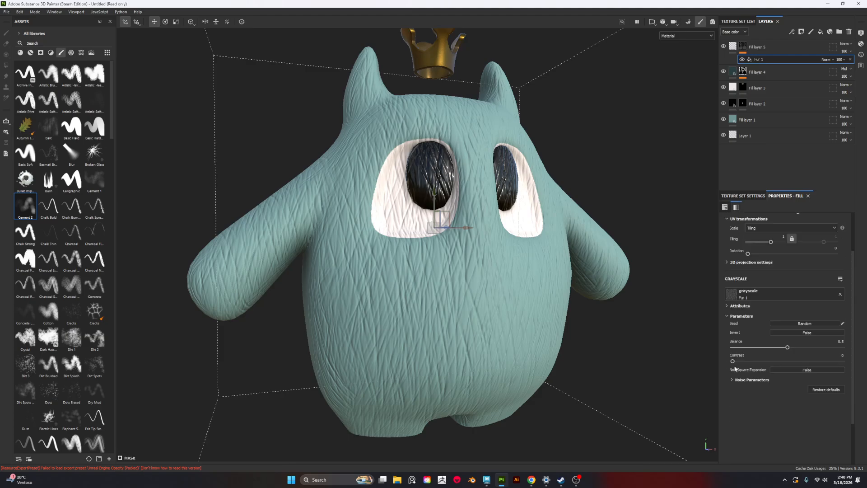
pyautogui.click(745, 380)
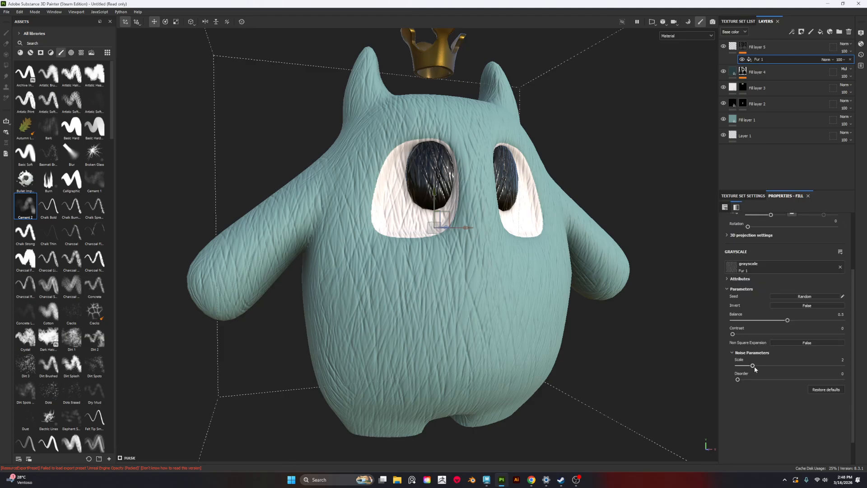
pyautogui.moveTo(753, 366); pyautogui.dragTo(860, 364)
pyautogui.keyDown('alt'); pyautogui.moveTo(487, 288); pyautogui.dragTo(453, 219); pyautogui.keyUp('alt')
pyautogui.scroll(4, 503, 337)
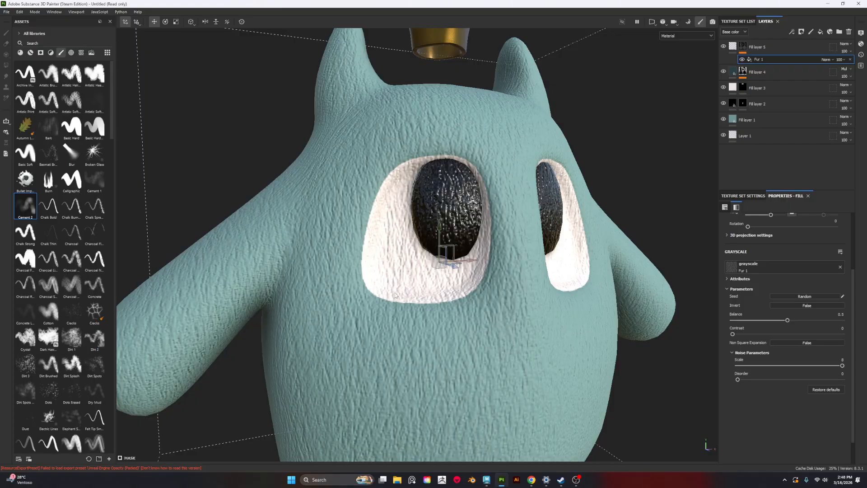
# Add a paint effect above Fur 1 in the mask and polygon-fill both eyes and pupils with black to exclude them from the fur
pyautogui.click(743, 46)
pyautogui.press('4')
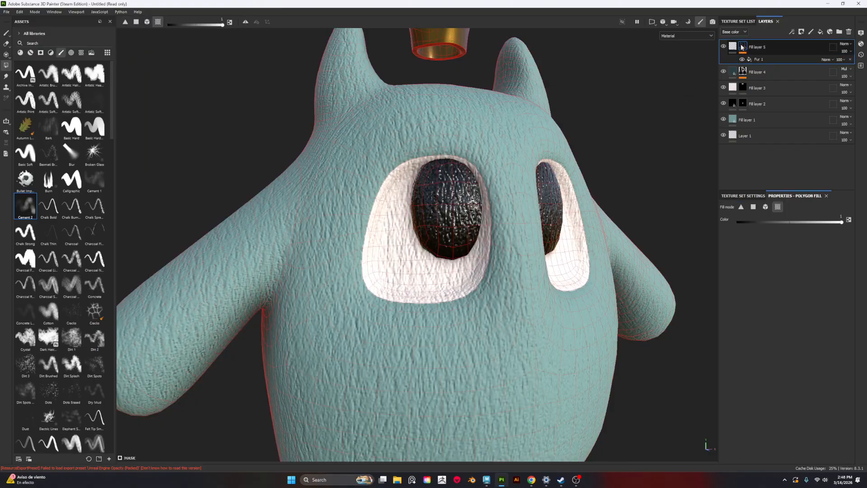
pyautogui.rightClick(745, 48)
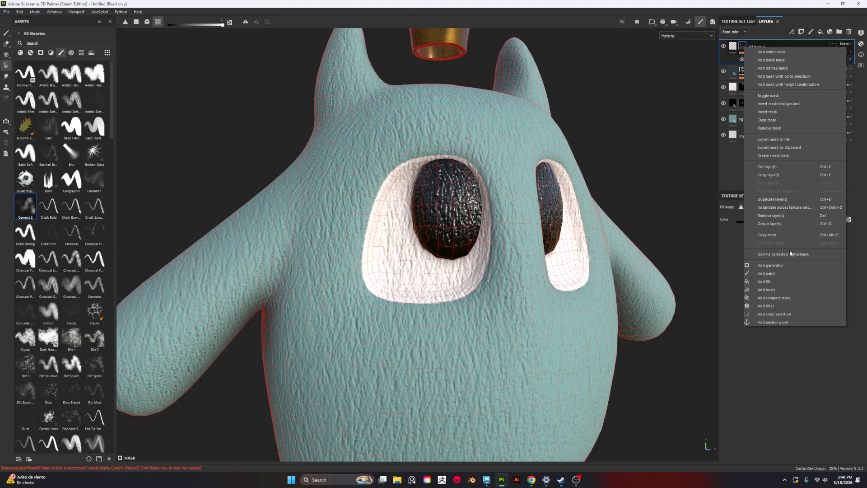
pyautogui.click(775, 273)
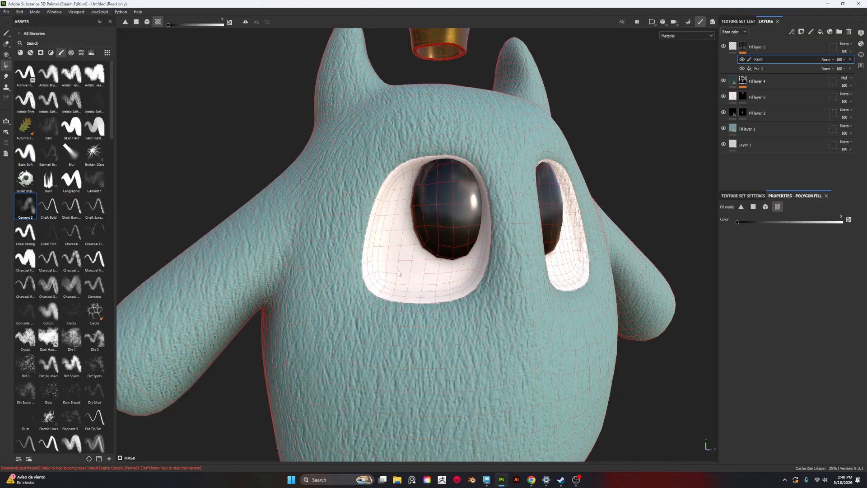
pyautogui.keyDown('alt'); pyautogui.moveTo(397, 270); pyautogui.dragTo(568, 224); pyautogui.keyUp('alt')
pyautogui.click(607, 281)
pyautogui.scroll(-4, 607, 280)
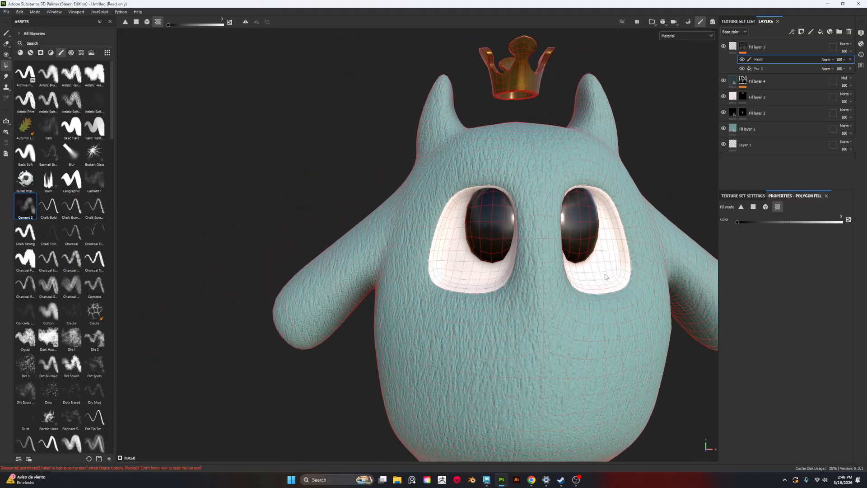
# Examine the fur relief on the body from several angles, with the 3D view and UV layout side by side
pyautogui.keyDown('alt'); pyautogui.moveTo(438, 257); pyautogui.dragTo(587, 260); pyautogui.keyUp('alt')
pyautogui.keyDown('alt'); pyautogui.moveTo(587, 259); pyautogui.dragTo(550, 196, button='middle'); pyautogui.keyUp('alt')
pyautogui.keyDown('alt'); pyautogui.moveTo(550, 196); pyautogui.dragTo(581, 248, button='right'); pyautogui.keyUp('alt')
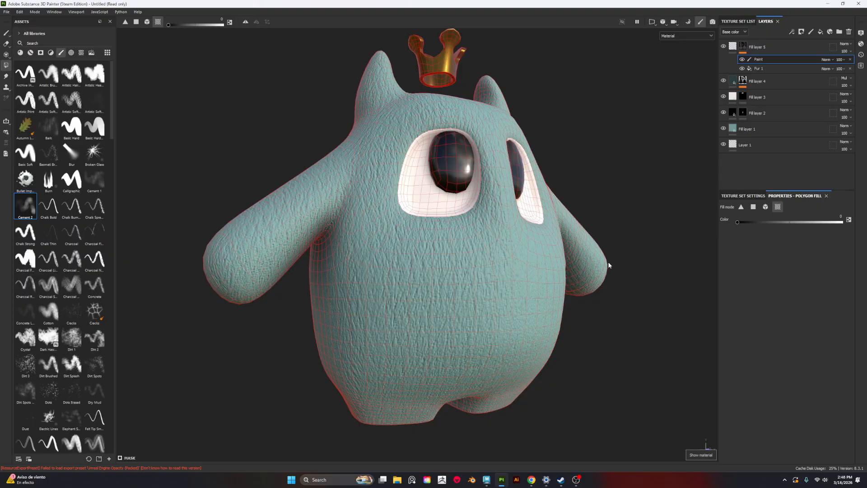
pyautogui.press('F1')
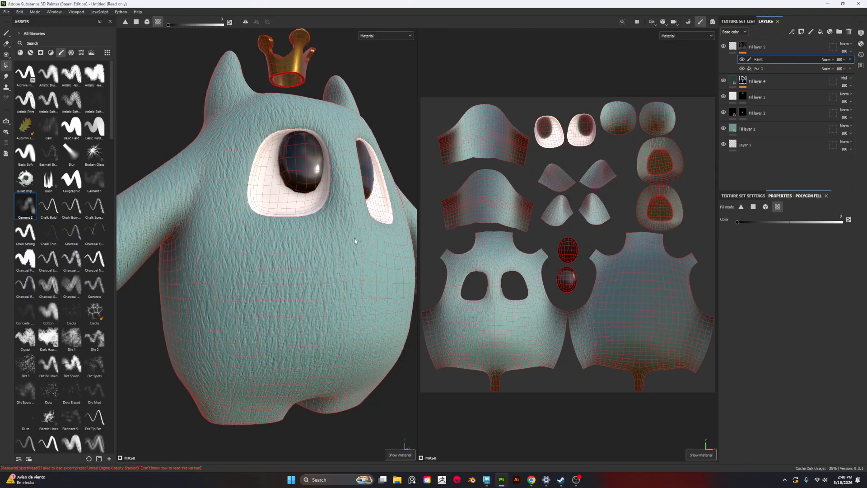
pyautogui.press('1')
pyautogui.scroll(-3, 352, 250)
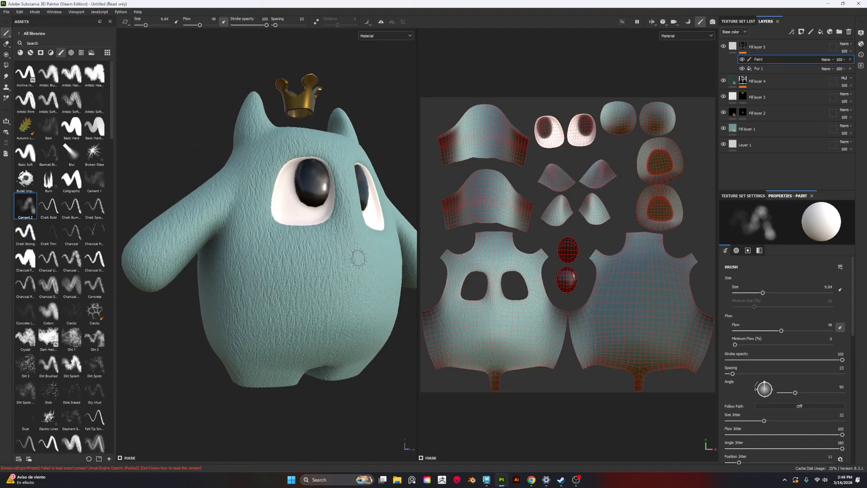
pyautogui.keyDown('alt'); pyautogui.moveTo(359, 259); pyautogui.dragTo(347, 261); pyautogui.keyUp('alt')
pyautogui.keyDown('alt'); pyautogui.moveTo(349, 258); pyautogui.dragTo(337, 264, button='middle'); pyautogui.keyUp('alt')
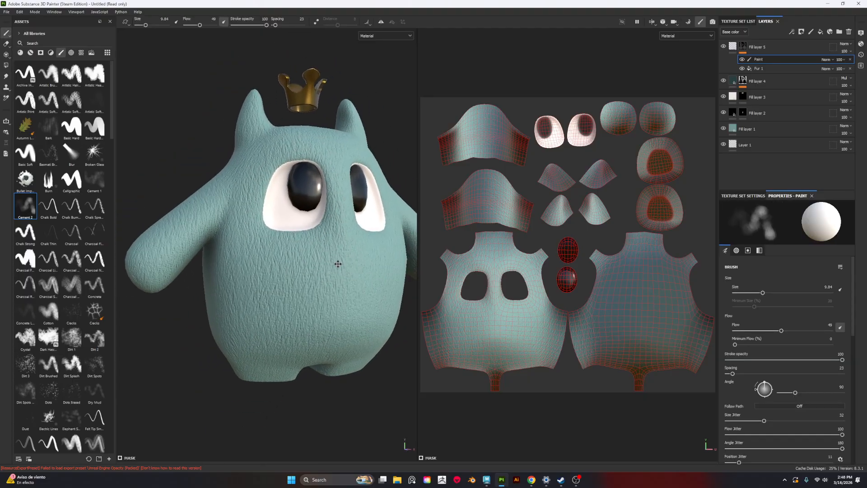
pyautogui.keyDown('alt'); pyautogui.moveTo(337, 263); pyautogui.dragTo(361, 277); pyautogui.keyUp('alt')
pyautogui.keyDown('alt'); pyautogui.moveTo(362, 278); pyautogui.dragTo(375, 342, button='right'); pyautogui.keyUp('alt')
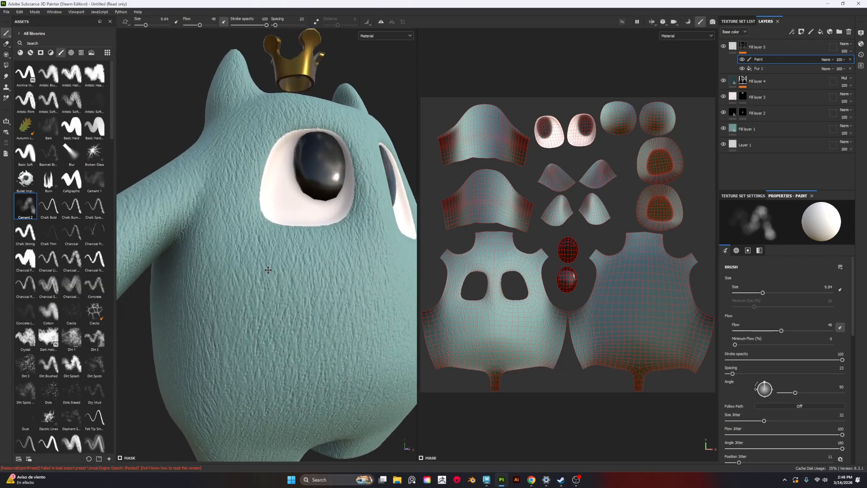
pyautogui.keyDown('alt'); pyautogui.moveTo(320, 258); pyautogui.dragTo(346, 278, button='middle'); pyautogui.keyUp('alt')
# Set the Fur 1 mask fill's balance to 0.6 and its contrast to 0.01, keeping the noise scale at 8
pyautogui.click(769, 68)
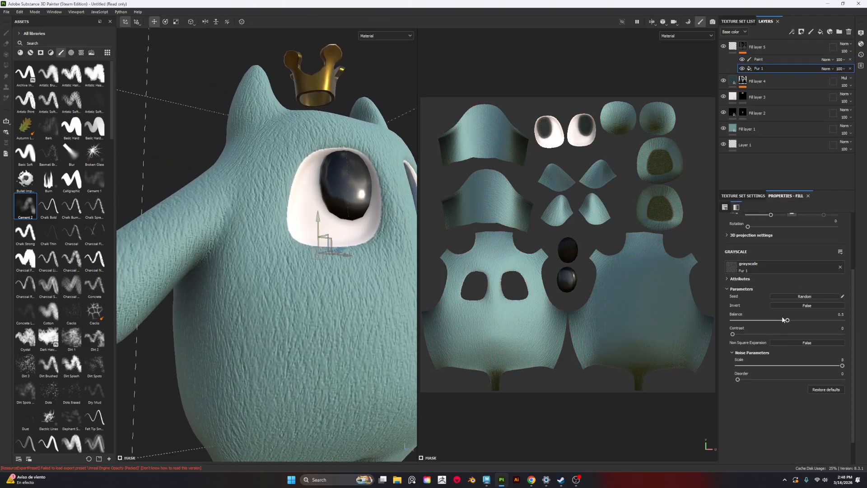
pyautogui.scroll(-1, 771, 326)
pyautogui.scroll(2, 768, 343)
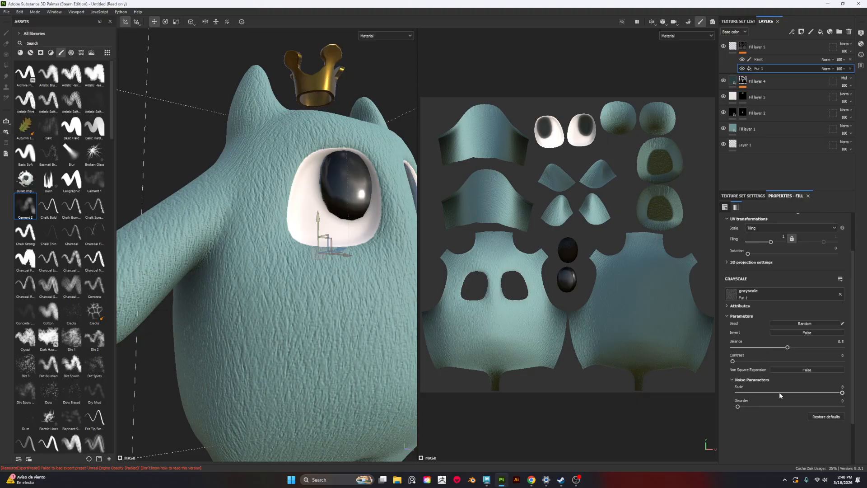
pyautogui.scroll(1, 776, 374)
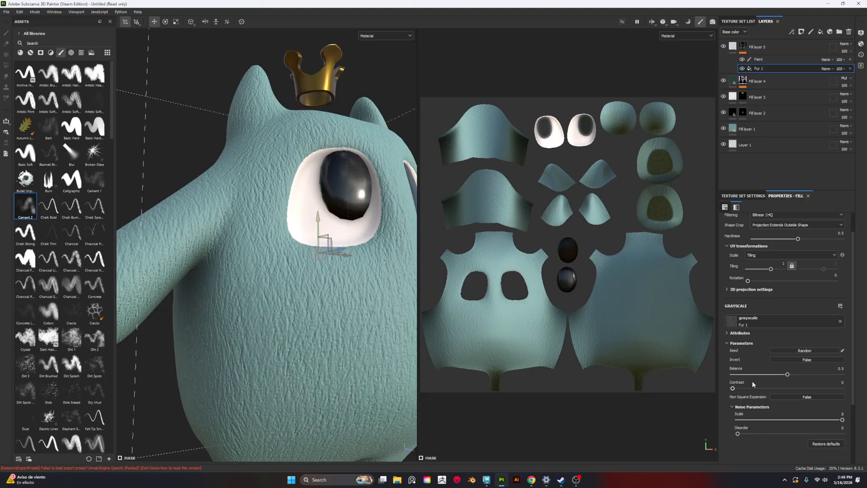
pyautogui.moveTo(816, 375)
pyautogui.mouseDown()
pyautogui.moveTo(768, 375)
pyautogui.moveTo(799, 375)
pyautogui.mouseUp()
pyautogui.scroll(-1, 765, 352)
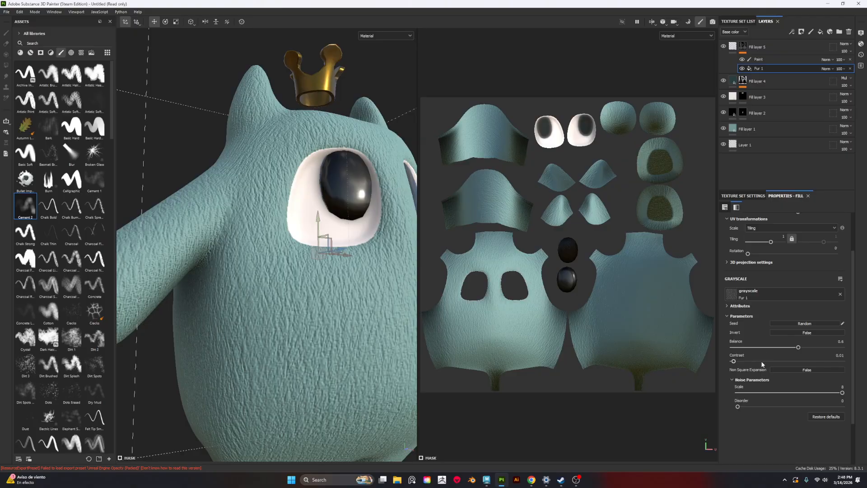
pyautogui.moveTo(843, 392)
pyautogui.mouseDown()
pyautogui.moveTo(785, 392)
pyautogui.moveTo(854, 393)
pyautogui.mouseUp()
# Add a Blur filter between the Fur 1 fill and the Paint effect in Fill layer 5's mask and slightly lower its blur intensity
pyautogui.scroll(2, 771, 280)
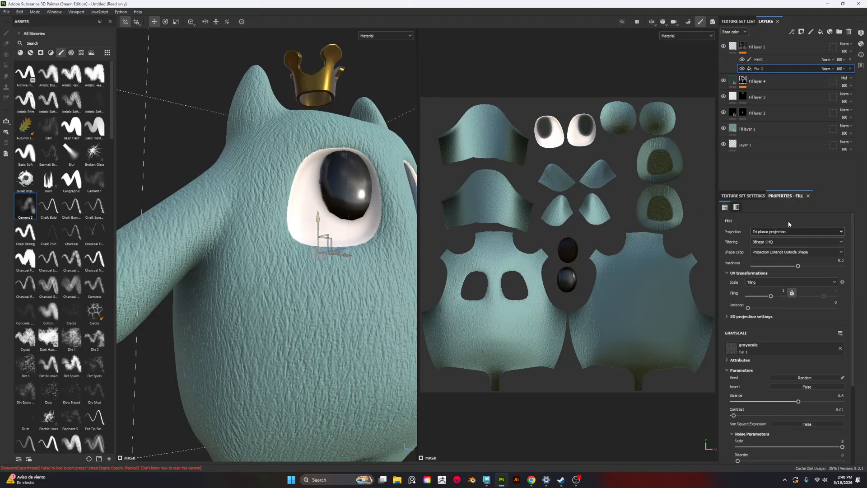
pyautogui.click(744, 45)
pyautogui.rightClick(743, 46)
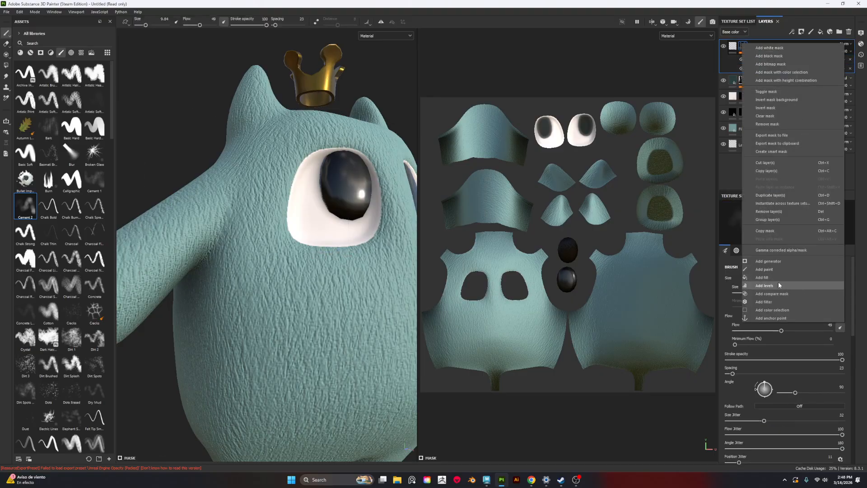
pyautogui.click(780, 302)
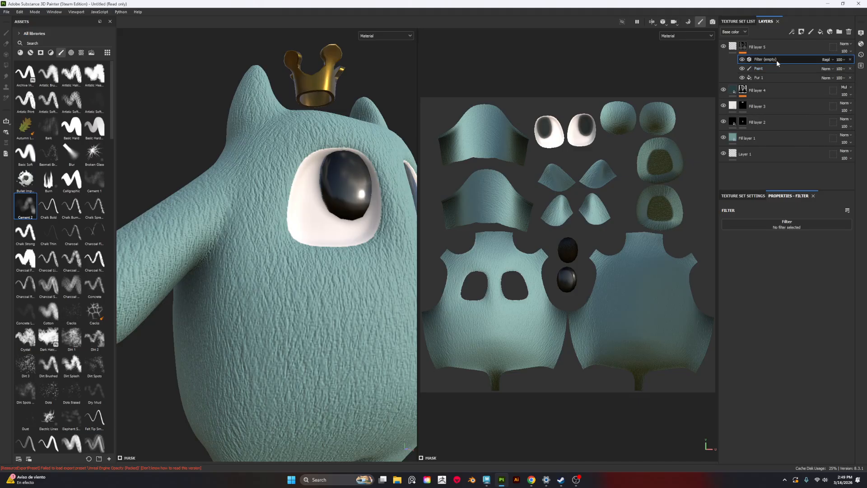
pyautogui.moveTo(777, 61); pyautogui.dragTo(774, 70)
pyautogui.scroll(-1, 280, 293)
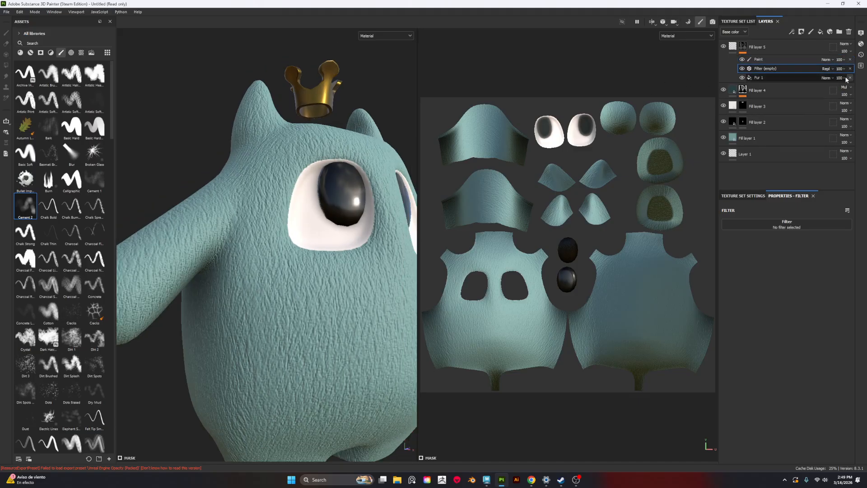
pyautogui.click(771, 223)
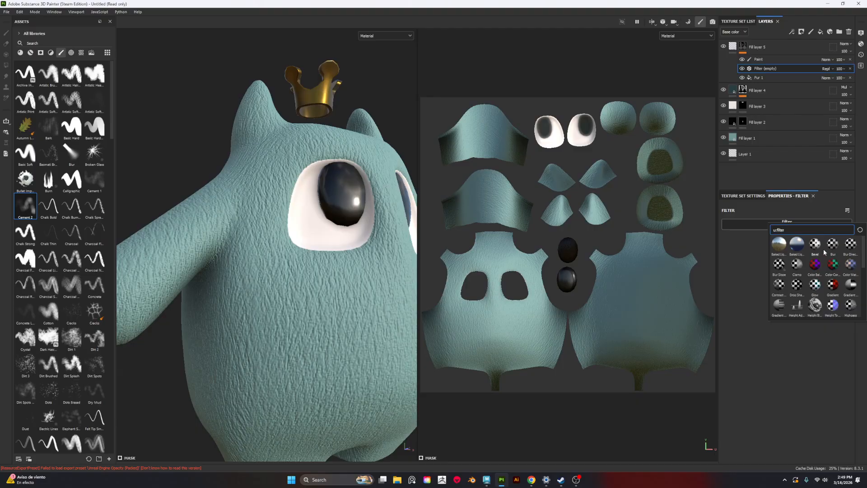
pyautogui.click(834, 245)
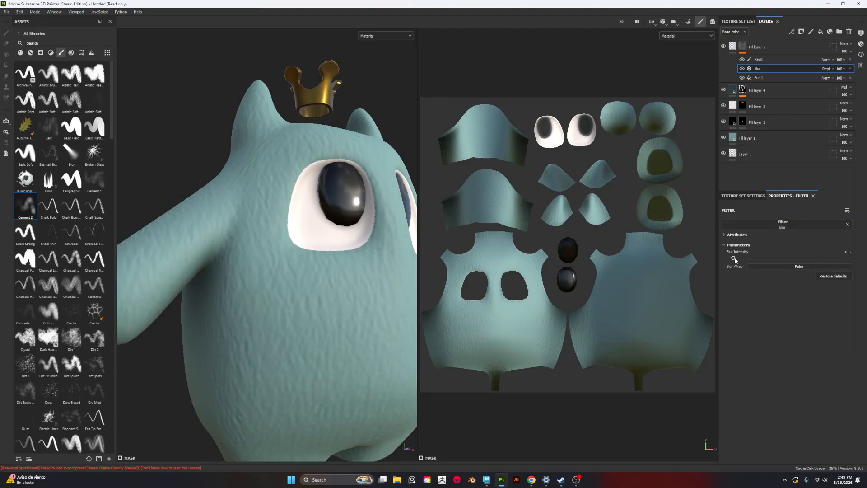
pyautogui.moveTo(735, 260); pyautogui.dragTo(732, 260)
# Set Fill layer 5's uniform height to -0.1491 for a slightly shallower fur relief
pyautogui.click(732, 50)
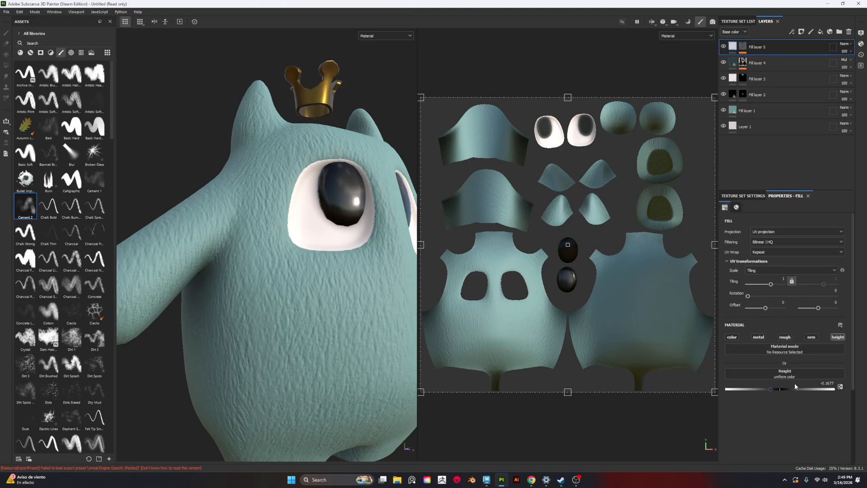
pyautogui.moveTo(767, 389)
pyautogui.mouseDown()
pyautogui.moveTo(796, 383)
pyautogui.moveTo(768, 383)
pyautogui.moveTo(777, 383)
pyautogui.mouseUp()
pyautogui.scroll(-3, 270, 278)
# Inspect the softened fur relief on the character's face, arms and sides under rotated lighting
pyautogui.keyDown('alt'); pyautogui.moveTo(317, 282); pyautogui.dragTo(281, 289); pyautogui.keyUp('alt')
pyautogui.keyDown('alt'); pyautogui.moveTo(281, 289); pyautogui.dragTo(249, 275, button='middle'); pyautogui.keyUp('alt')
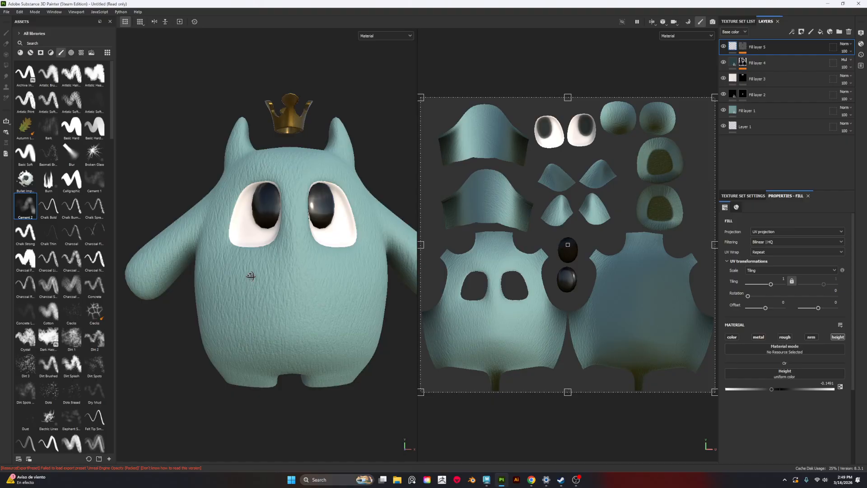
pyautogui.keyDown('alt'); pyautogui.moveTo(250, 275); pyautogui.dragTo(179, 288); pyautogui.keyUp('alt')
pyautogui.moveTo(291, 280)
pyautogui.keyDown('shift'); pyautogui.mouseDown(button='right')
pyautogui.moveTo(278, 275)
pyautogui.moveTo(318, 279)
pyautogui.moveTo(285, 281)
pyautogui.moveTo(297, 284)
pyautogui.mouseUp(button='right'); pyautogui.keyUp('shift')
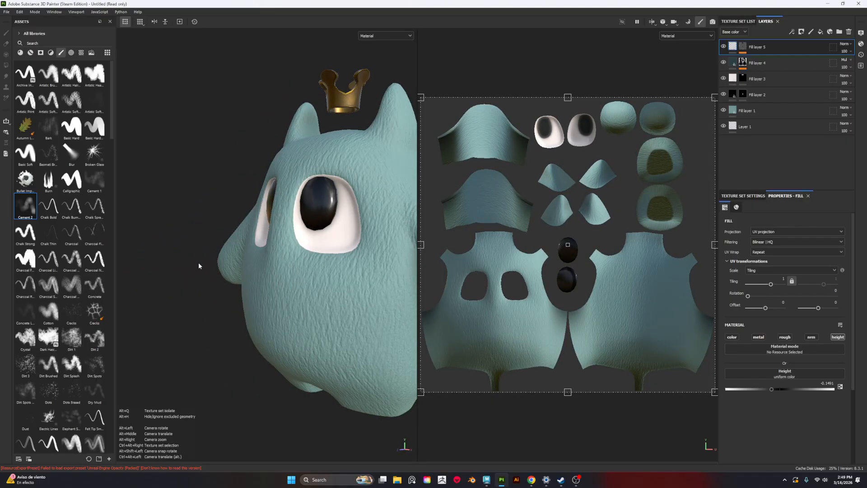
pyautogui.keyDown('alt'); pyautogui.moveTo(199, 264); pyautogui.dragTo(307, 270); pyautogui.keyUp('alt')
pyautogui.keyDown('alt'); pyautogui.moveTo(181, 274); pyautogui.dragTo(249, 271, button='middle'); pyautogui.keyUp('alt')
pyautogui.keyDown('alt'); pyautogui.moveTo(249, 271); pyautogui.dragTo(351, 271); pyautogui.keyUp('alt')
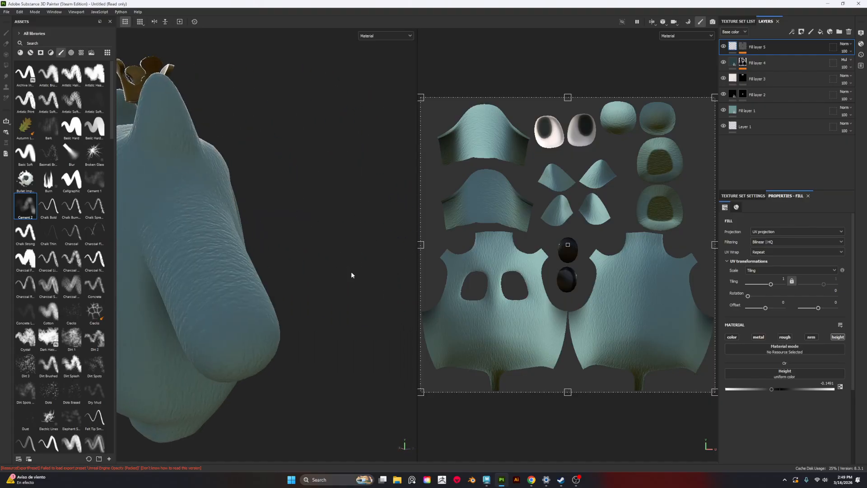
pyautogui.keyDown('shift'); pyautogui.moveTo(351, 272); pyautogui.dragTo(297, 272, button='right'); pyautogui.keyUp('shift')
pyautogui.keyDown('alt'); pyautogui.moveTo(334, 269); pyautogui.dragTo(247, 262); pyautogui.keyUp('alt')
pyautogui.keyDown('alt'); pyautogui.moveTo(341, 301); pyautogui.dragTo(306, 291, button='middle'); pyautogui.keyUp('alt')
pyautogui.keyDown('alt'); pyautogui.moveTo(251, 283); pyautogui.dragTo(273, 313); pyautogui.keyUp('alt')
pyautogui.keyDown('alt'); pyautogui.moveTo(298, 303); pyautogui.dragTo(288, 285, button='middle'); pyautogui.keyUp('alt')
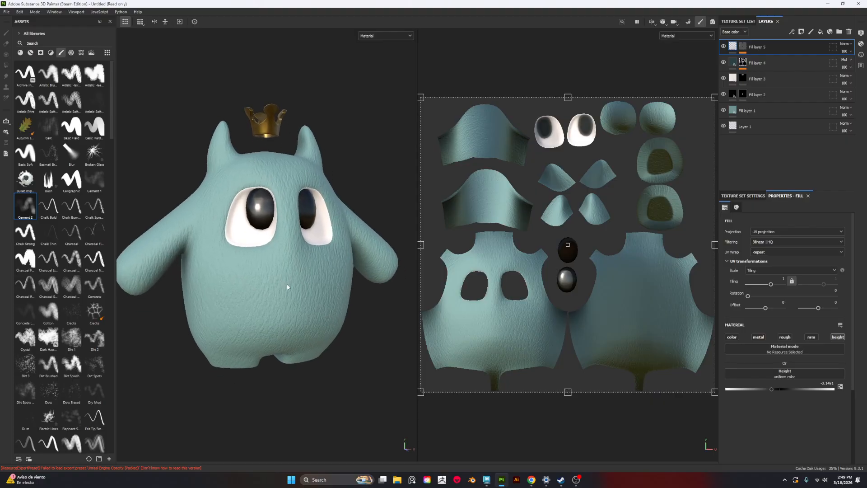
pyautogui.keyDown('alt'); pyautogui.moveTo(231, 269); pyautogui.dragTo(250, 260, button='right'); pyautogui.keyUp('alt')
pyautogui.moveTo(250, 259)
pyautogui.keyDown('alt'); pyautogui.mouseDown()
pyautogui.moveTo(161, 260)
pyautogui.moveTo(272, 264)
pyautogui.moveTo(221, 266)
pyautogui.moveTo(256, 267)
pyautogui.mouseUp(); pyautogui.keyUp('alt')
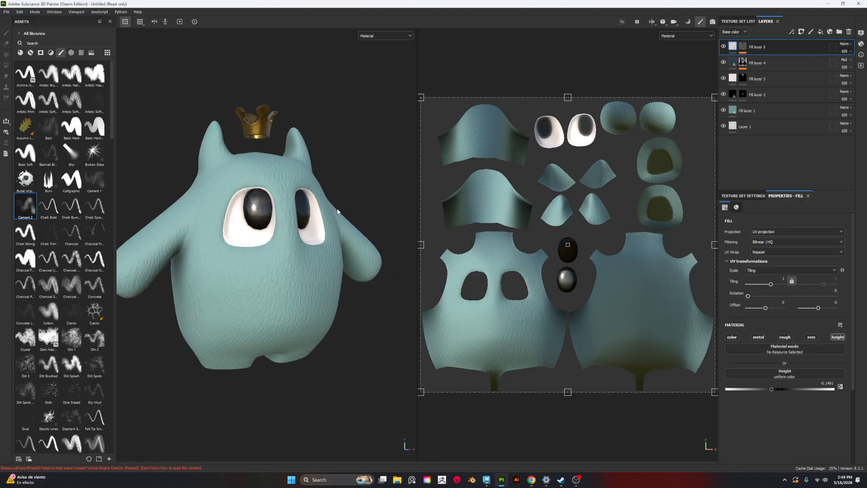
# Switch to Iray rendering and light the scene with the Studio Tomoco environment map at a rotation of 284
pyautogui.click(714, 22)
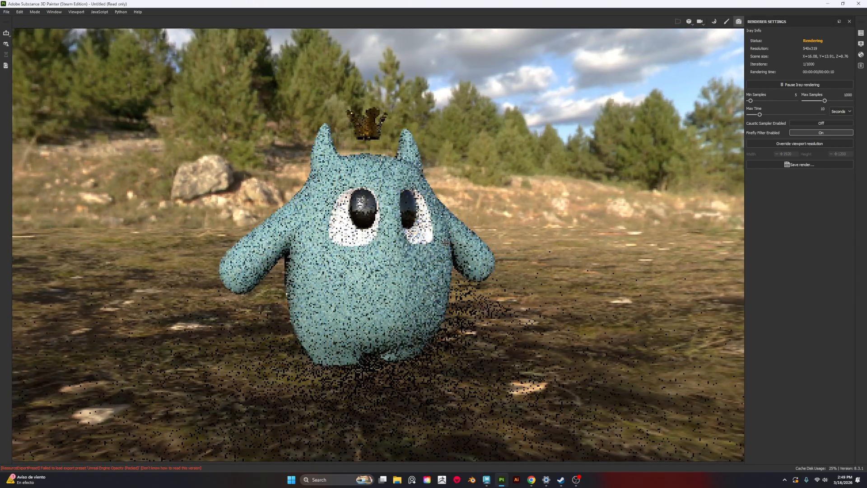
pyautogui.keyDown('shift'); pyautogui.moveTo(478, 238); pyautogui.dragTo(659, 225, button='right'); pyautogui.keyUp('shift')
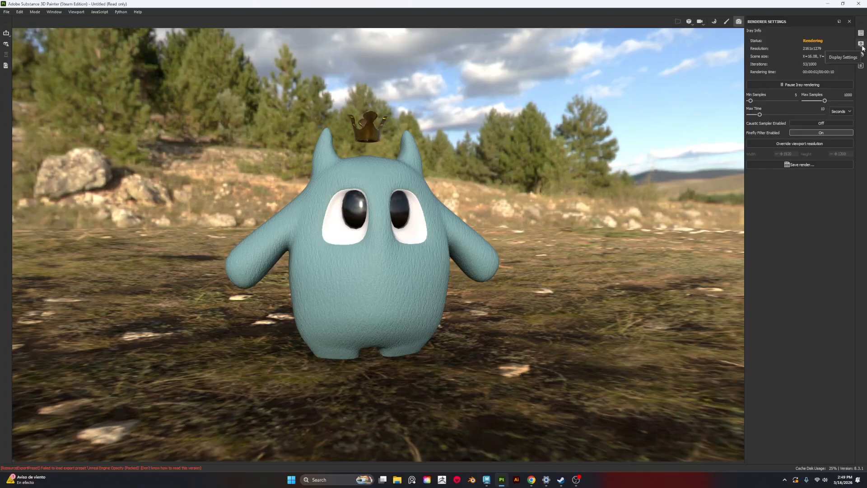
pyautogui.click(861, 44)
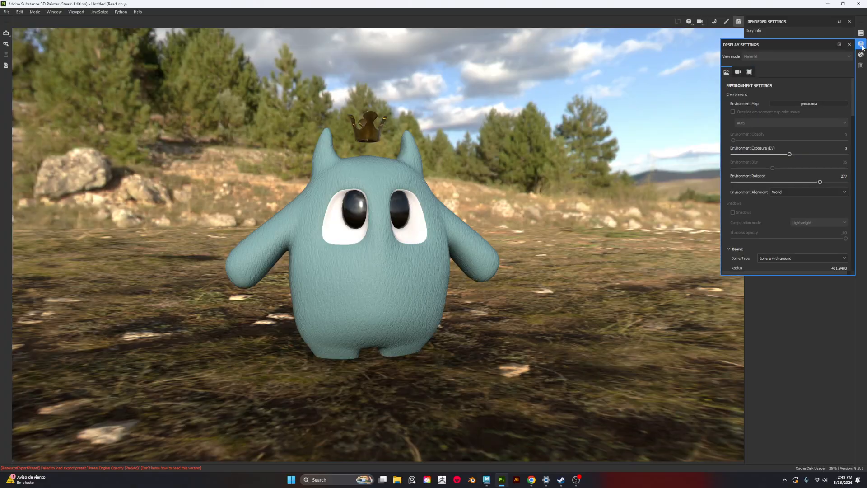
pyautogui.click(793, 103)
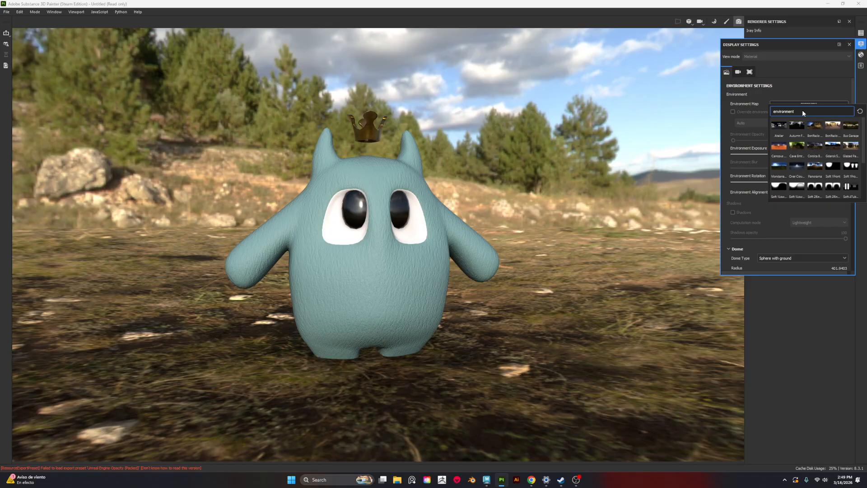
pyautogui.write('tomoco')
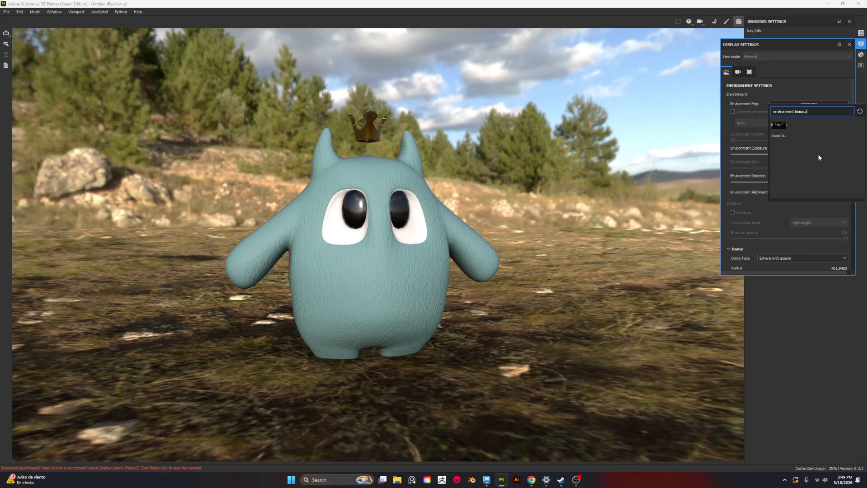
pyautogui.click(776, 127)
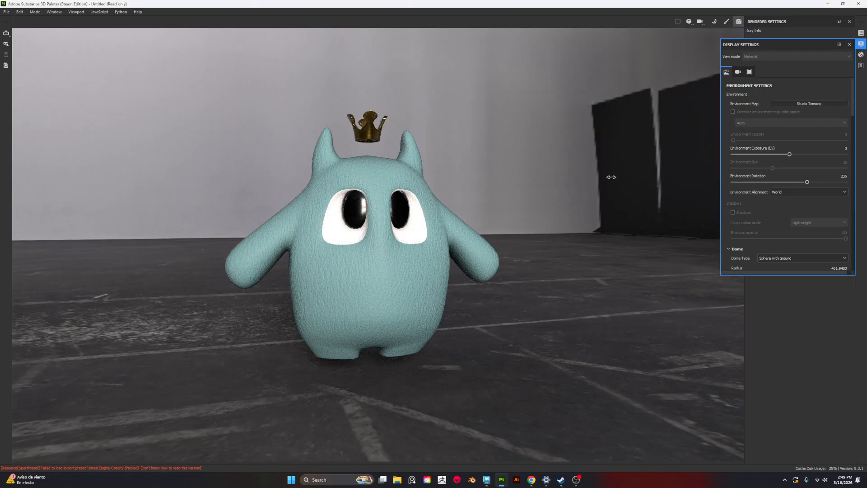
pyautogui.keyDown('shift'); pyautogui.moveTo(610, 177); pyautogui.dragTo(631, 178, button='right'); pyautogui.keyUp('shift')
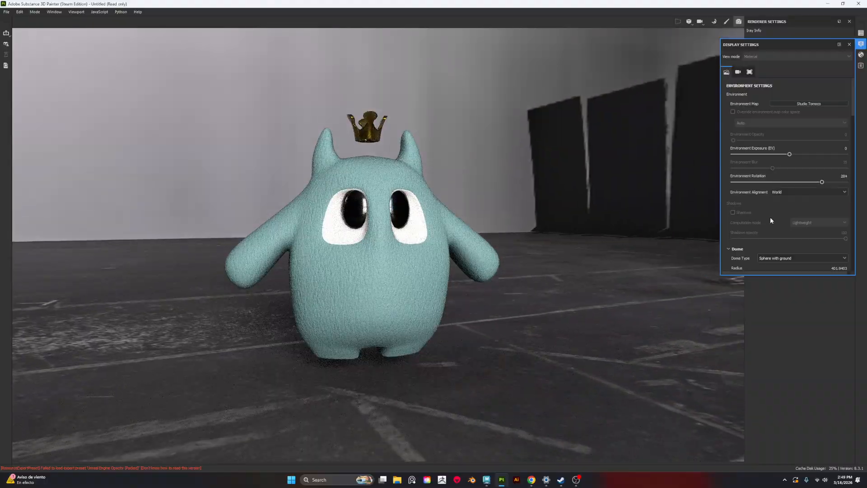
# Enable the dome's clear color to replace the studio backdrop and set it to a muted reddish brown
pyautogui.scroll(-3, 771, 217)
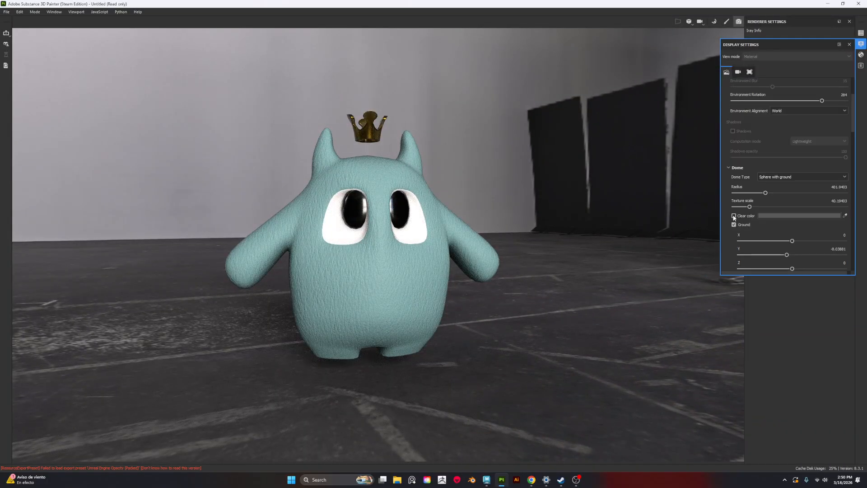
pyautogui.click(734, 216)
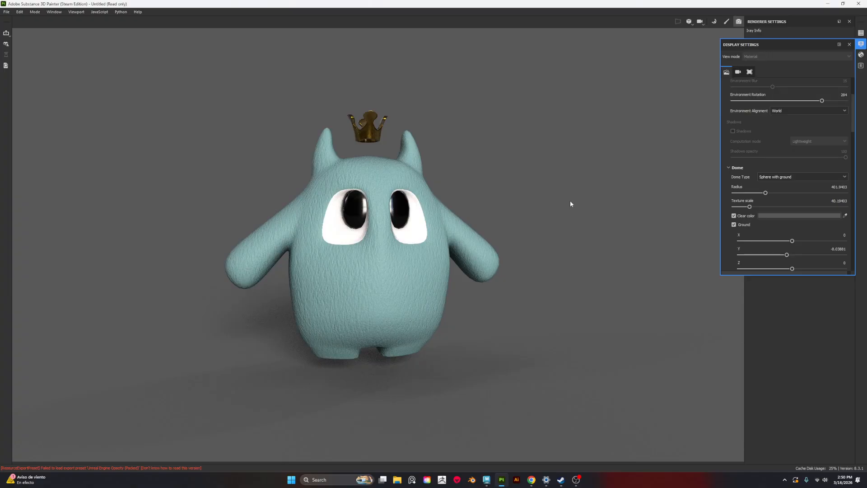
pyautogui.keyDown('alt'); pyautogui.moveTo(595, 190); pyautogui.dragTo(578, 184); pyautogui.keyUp('alt')
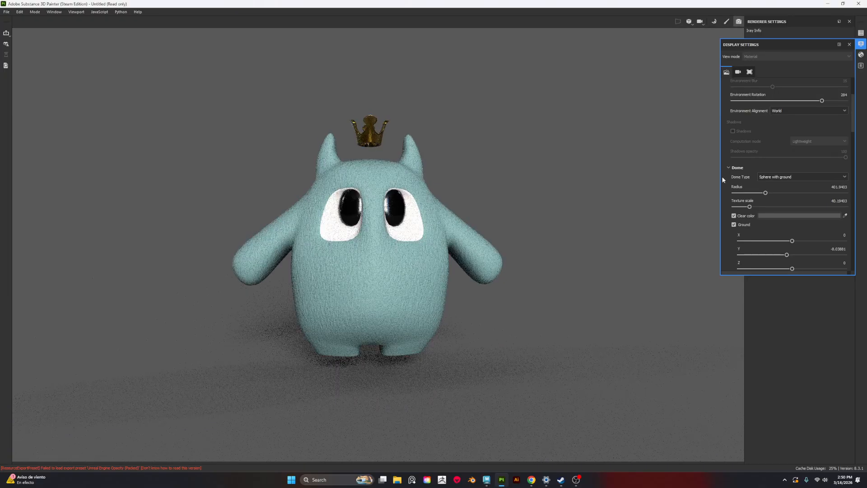
pyautogui.click(778, 216)
pyautogui.moveTo(686, 253); pyautogui.dragTo(689, 280)
pyautogui.click(795, 240)
pyautogui.scroll(-10, 786, 233)
pyautogui.scroll(-4, 793, 230)
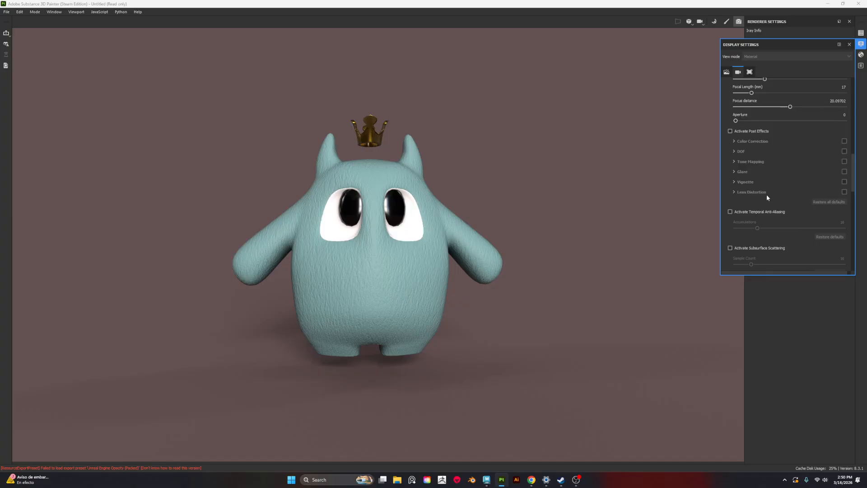
pyautogui.scroll(-4, 757, 221)
pyautogui.scroll(6, 775, 231)
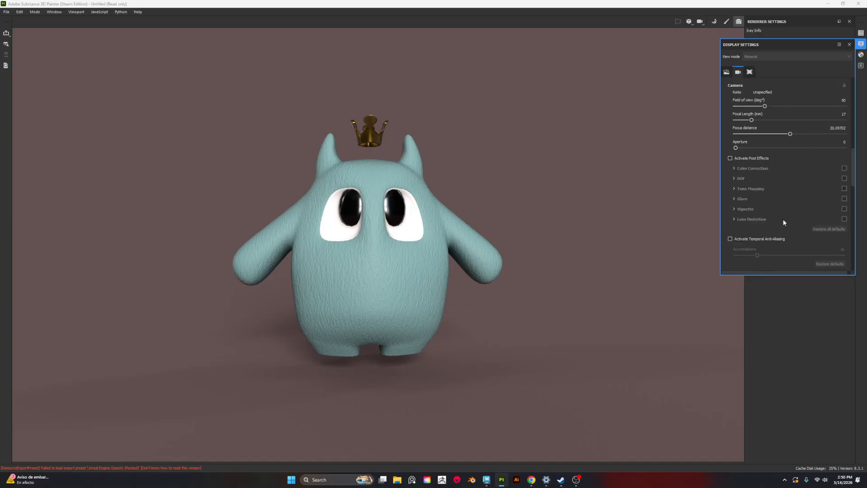
pyautogui.scroll(8, 783, 208)
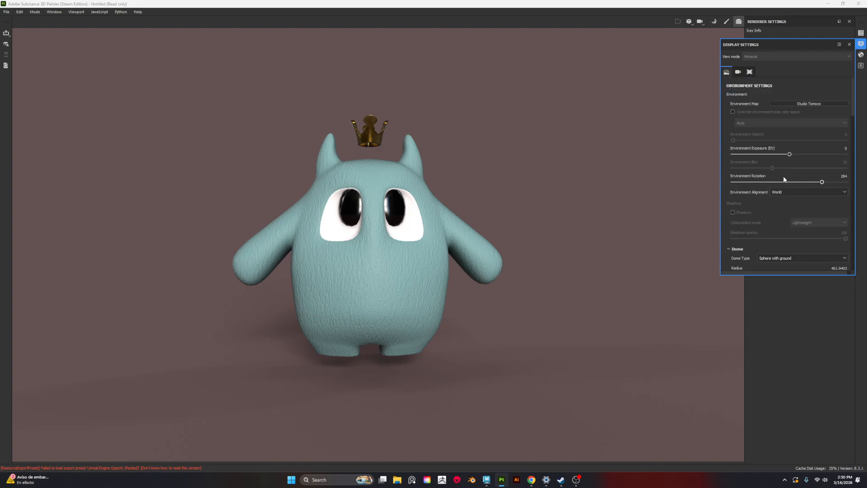
# Change the dome's clear color to a muted olive green, 69774A
pyautogui.keyDown('alt'); pyautogui.moveTo(555, 172); pyautogui.dragTo(581, 159); pyautogui.keyUp('alt')
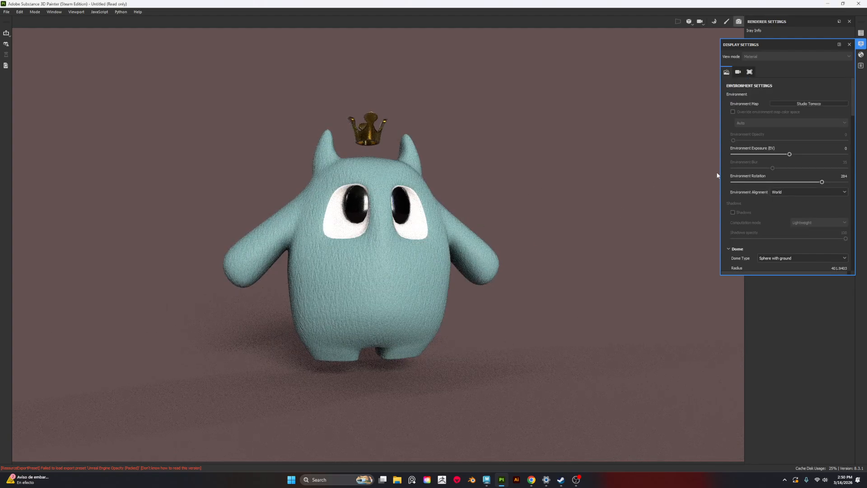
pyautogui.scroll(-4, 787, 180)
pyautogui.click(783, 189)
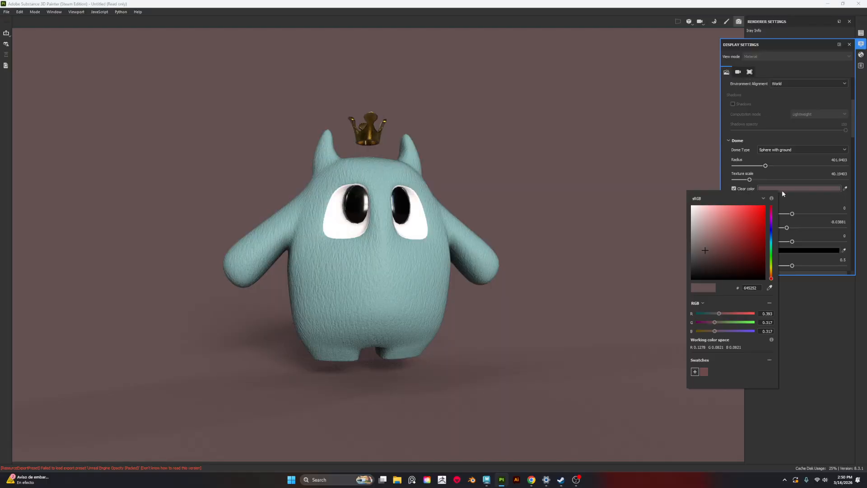
pyautogui.moveTo(721, 242); pyautogui.dragTo(725, 240)
pyautogui.click(772, 279)
pyautogui.moveTo(773, 279); pyautogui.dragTo(761, 269)
pyautogui.moveTo(725, 243); pyautogui.dragTo(719, 244)
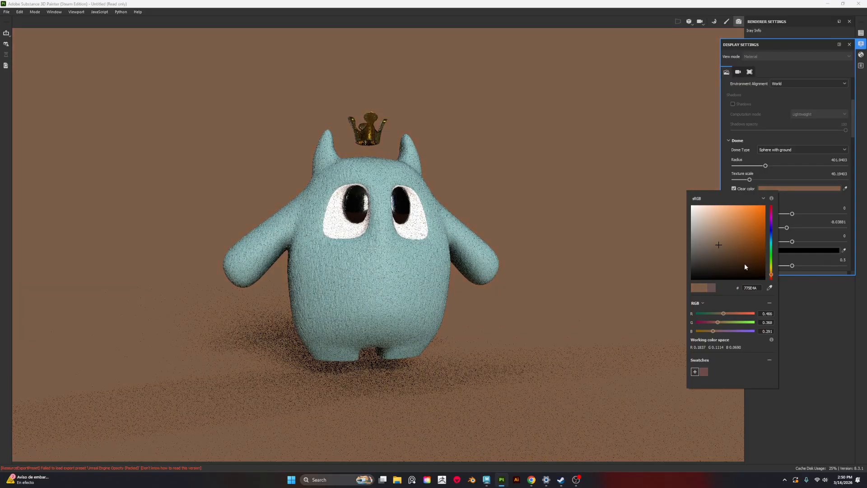
pyautogui.moveTo(771, 275); pyautogui.dragTo(771, 266)
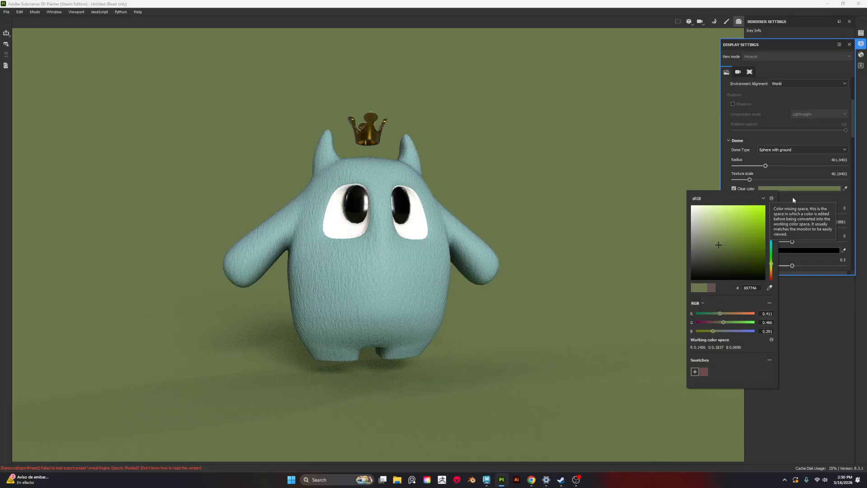
pyautogui.click(806, 204)
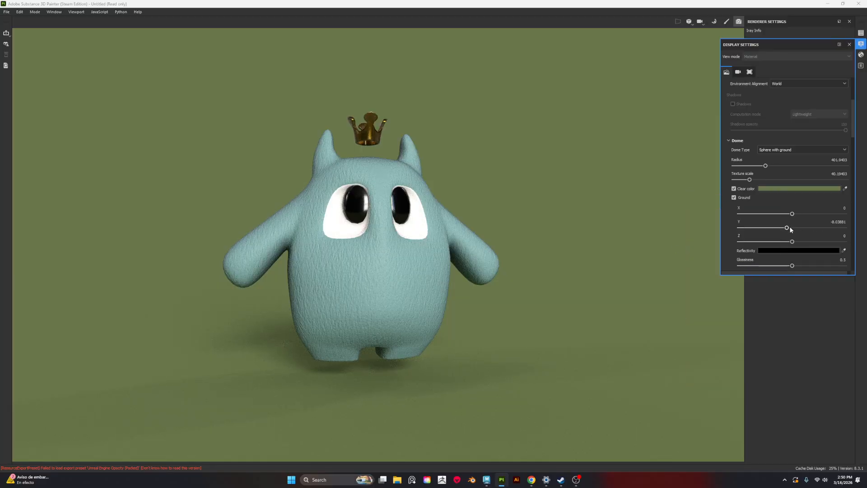
# Raise the dome ground's Y position to -6.99376 so it meets the character's feet, and frame the character more closely
pyautogui.moveTo(790, 229); pyautogui.dragTo(788, 229)
pyautogui.moveTo(526, 272)
pyautogui.keyDown('alt'); pyautogui.mouseDown()
pyautogui.moveTo(492, 287)
pyautogui.moveTo(537, 287)
pyautogui.mouseUp(); pyautogui.keyUp('alt')
pyautogui.keyDown('alt'); pyautogui.moveTo(536, 286); pyautogui.dragTo(562, 255, button='right'); pyautogui.keyUp('alt')
# Set the dome's clear color to a lighter sandy yellow, A99F66
pyautogui.click(780, 189)
pyautogui.moveTo(715, 237); pyautogui.dragTo(719, 229)
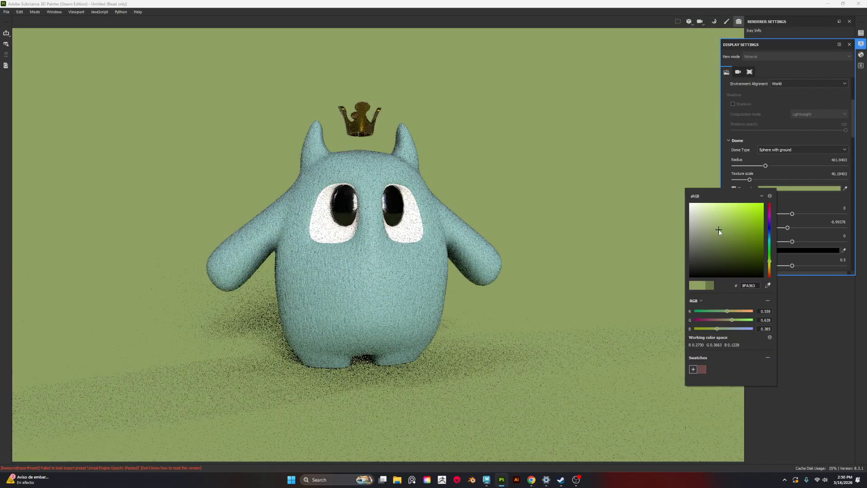
pyautogui.click(771, 269)
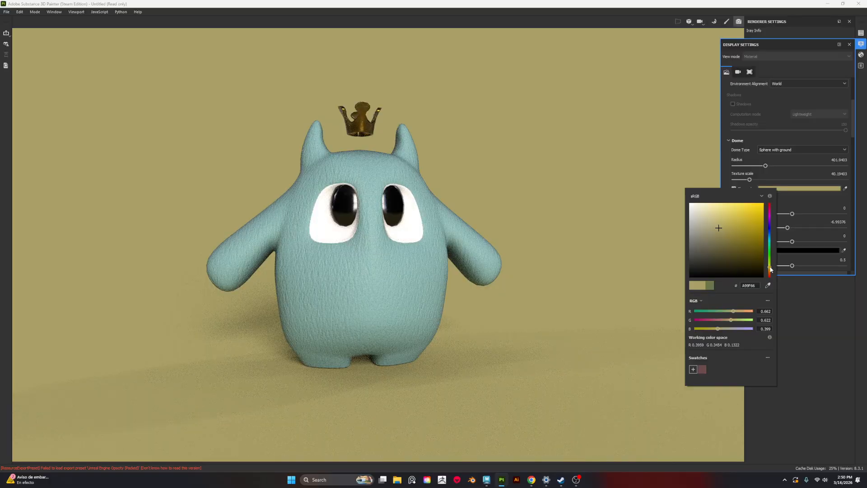
# Reframe the character at a three-quarter angle for the render and rotate the environment lighting around it
pyautogui.keyDown('alt'); pyautogui.moveTo(544, 269); pyautogui.dragTo(560, 265); pyautogui.keyUp('alt')
pyautogui.keyDown('alt'); pyautogui.moveTo(560, 265); pyautogui.dragTo(569, 265, button='middle'); pyautogui.keyUp('alt')
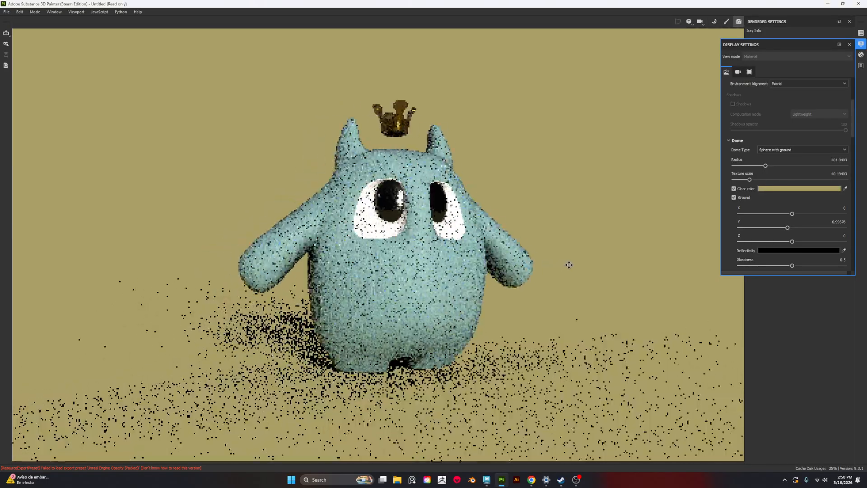
pyautogui.keyDown('alt'); pyautogui.moveTo(569, 264); pyautogui.dragTo(591, 269, button='right'); pyautogui.keyUp('alt')
pyautogui.keyDown('shift'); pyautogui.moveTo(615, 236); pyautogui.dragTo(485, 262, button='right'); pyautogui.keyUp('shift')
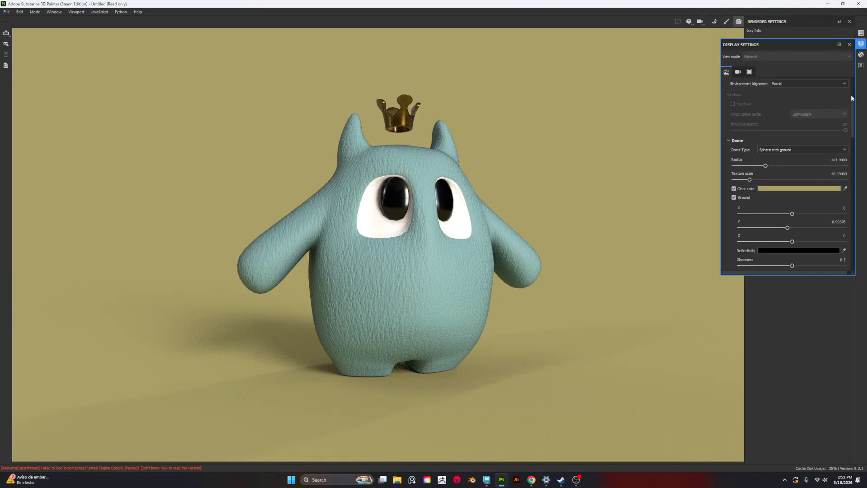
pyautogui.scroll(-3, 786, 147)
pyautogui.scroll(-3, 790, 210)
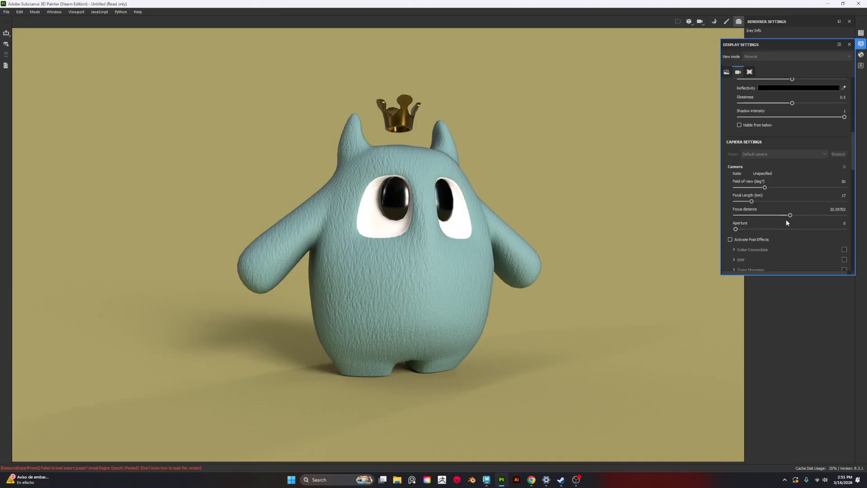
pyautogui.click(849, 44)
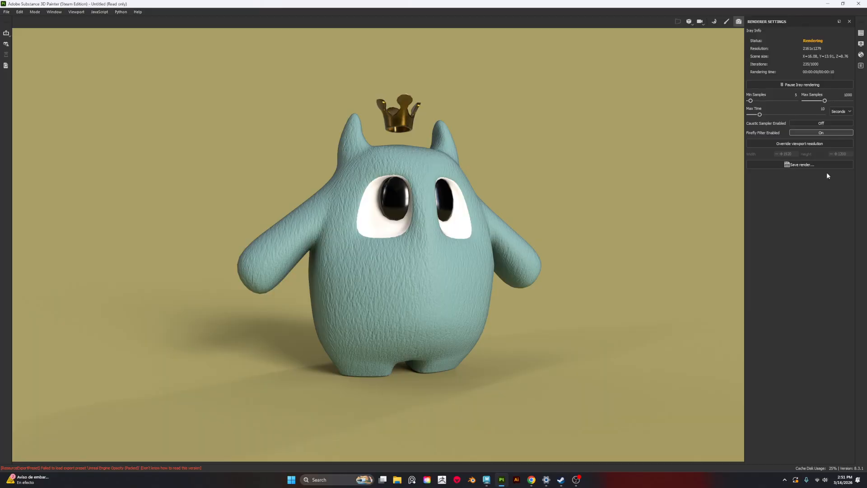
pyautogui.click(802, 165)
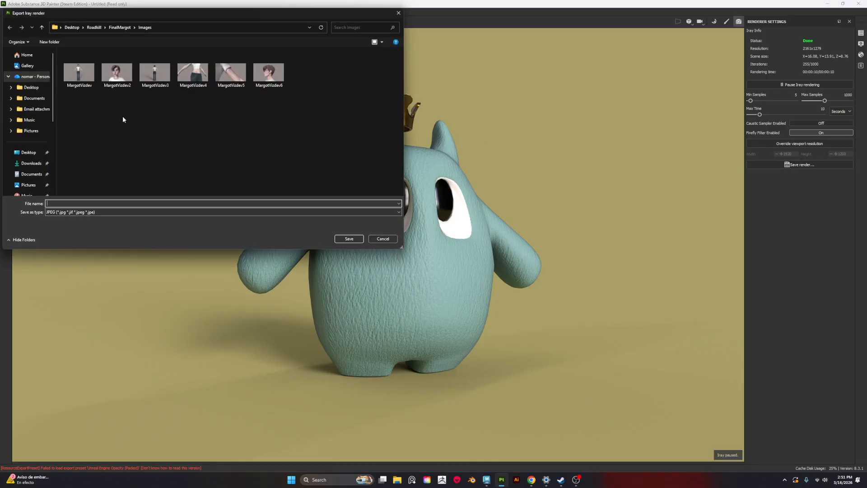
pyautogui.click(72, 27)
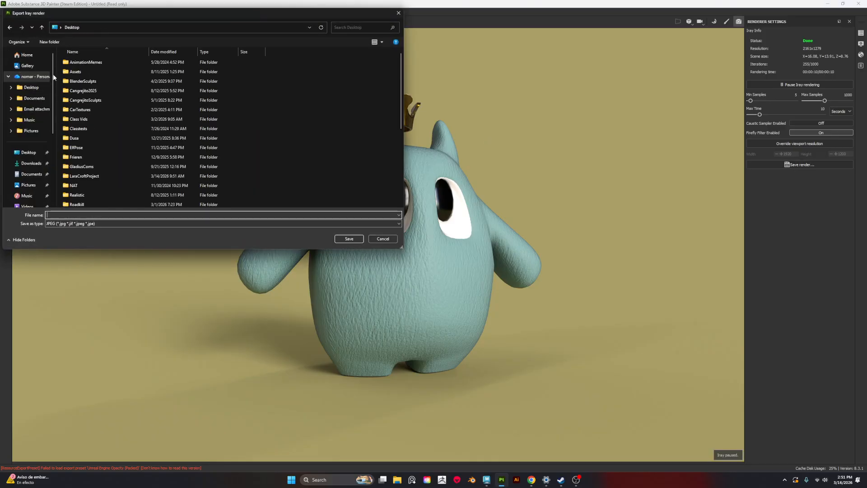
pyautogui.doubleClick(93, 118)
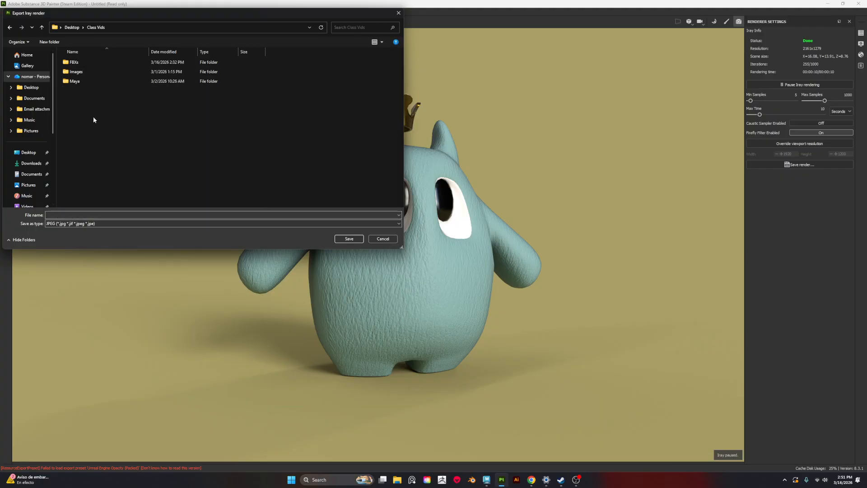
pyautogui.click(381, 239)
# Zoom in and shift the view so the character fills more of the Iray render frame
pyautogui.keyDown('alt'); pyautogui.moveTo(546, 150); pyautogui.dragTo(609, 205, button='right'); pyautogui.keyUp('alt')
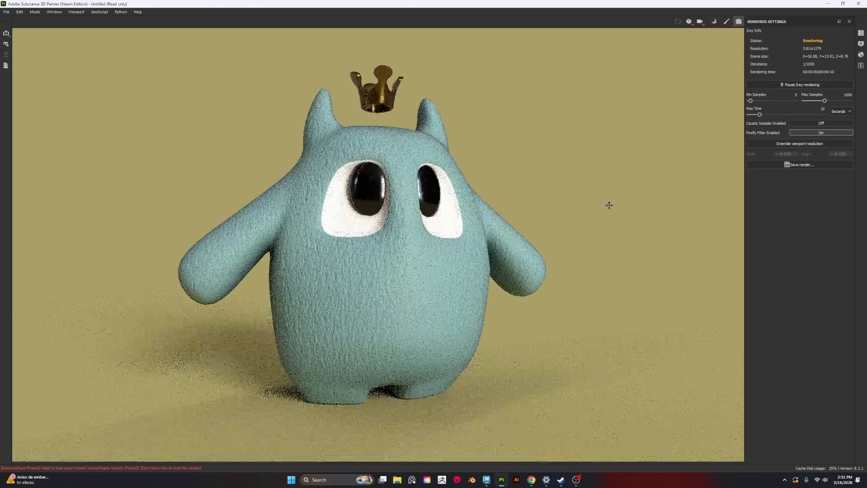
pyautogui.keyDown('alt'); pyautogui.moveTo(609, 205); pyautogui.dragTo(614, 207, button='middle'); pyautogui.keyUp('alt')
pyautogui.keyDown('alt'); pyautogui.moveTo(614, 207); pyautogui.dragTo(640, 218, button='right'); pyautogui.keyUp('alt')
pyautogui.moveTo(639, 218)
pyautogui.keyDown('alt'); pyautogui.mouseDown(button='middle')
pyautogui.moveTo(631, 221)
pyautogui.moveTo(642, 204)
pyautogui.mouseUp(button='middle'); pyautogui.keyUp('alt')
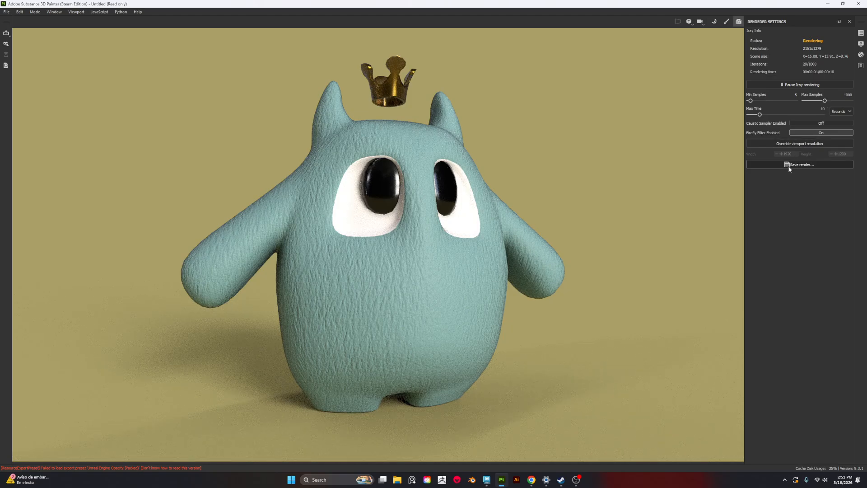
pyautogui.keyDown('alt'); pyautogui.moveTo(686, 164); pyautogui.dragTo(682, 163, button='middle'); pyautogui.keyUp('alt')
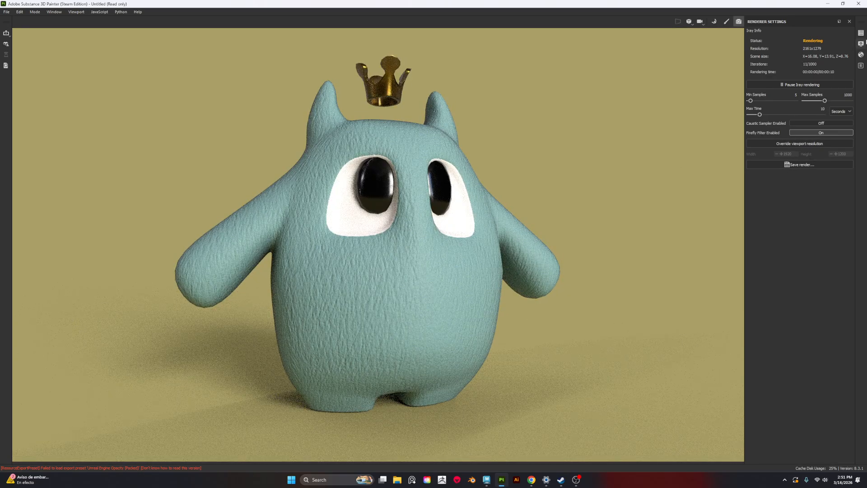
# Change the dome's clear color to a warm, more saturated orange-brown
pyautogui.click(863, 43)
pyautogui.scroll(5, 807, 135)
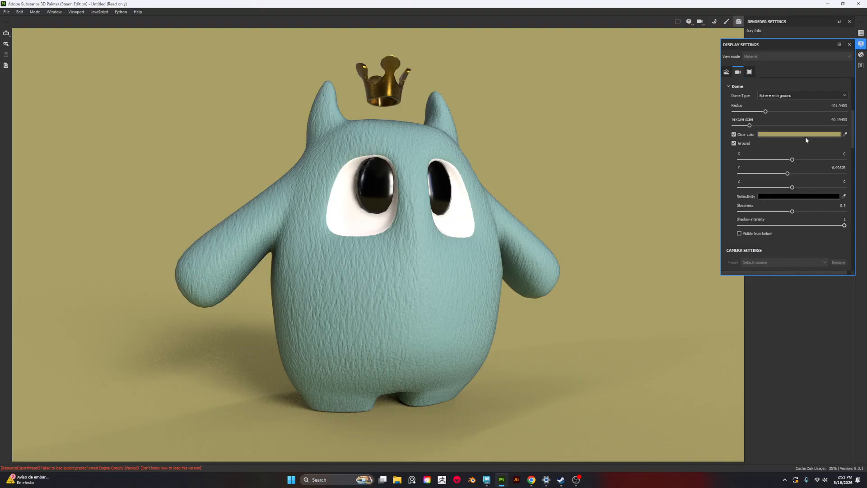
pyautogui.click(802, 163)
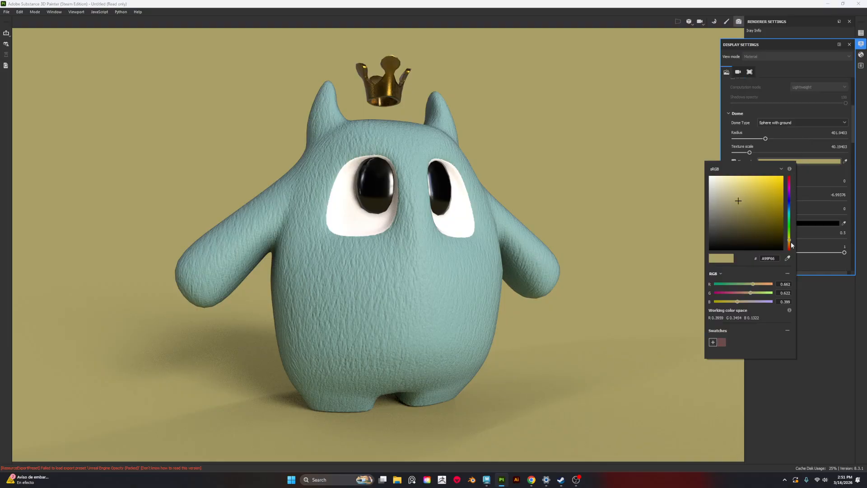
pyautogui.moveTo(790, 239); pyautogui.dragTo(790, 247)
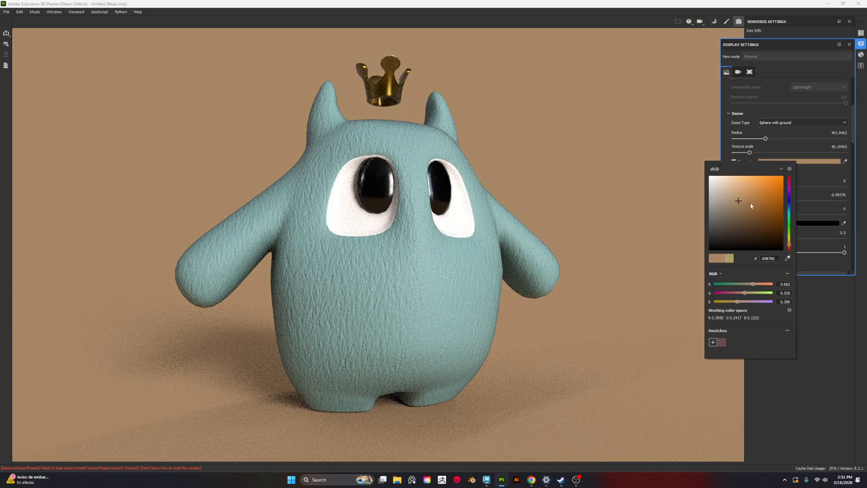
pyautogui.click(743, 201)
pyautogui.click(748, 199)
pyautogui.moveTo(789, 167)
pyautogui.click(834, 305)
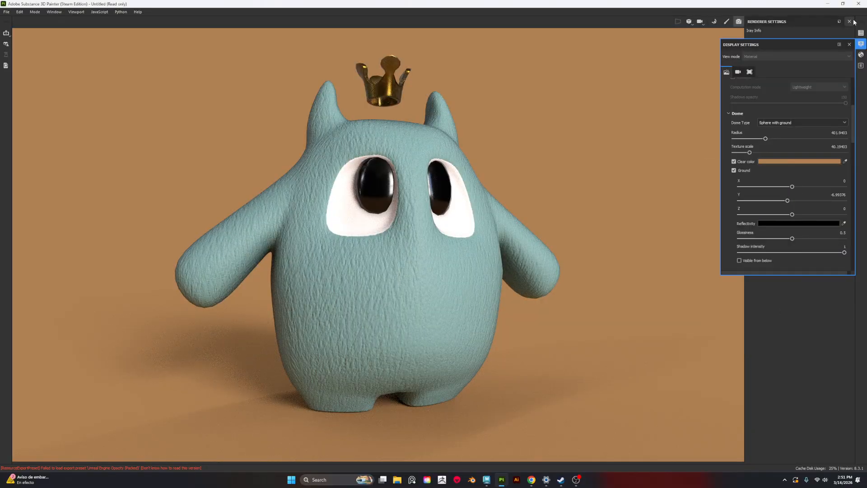
pyautogui.click(849, 45)
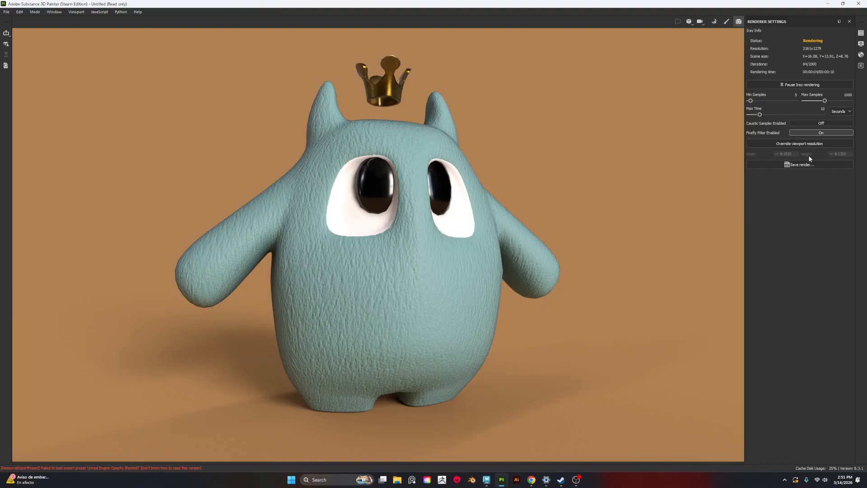
# Start saving the Iray render and create a folder named Texturing inside Desktop > Class Vids
pyautogui.click(800, 165)
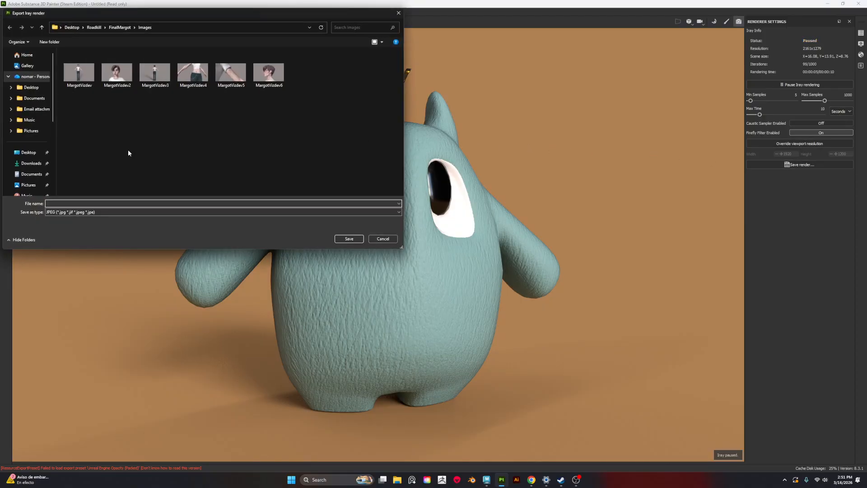
pyautogui.click(72, 27)
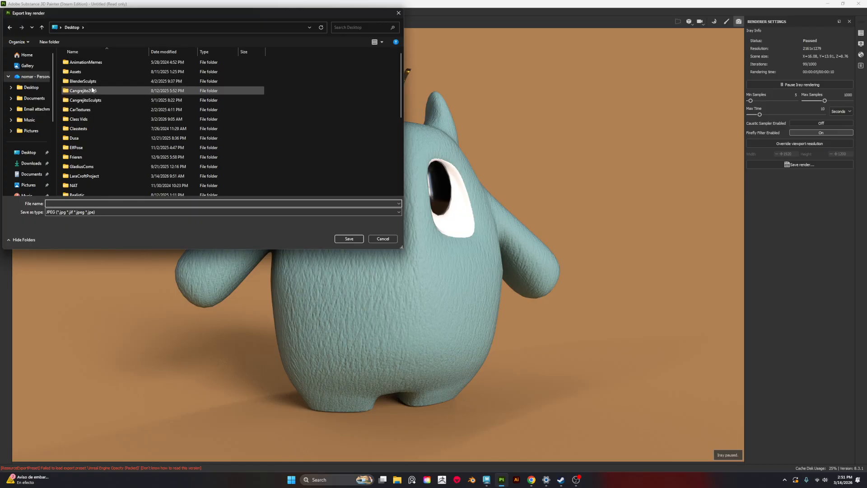
pyautogui.doubleClick(90, 119)
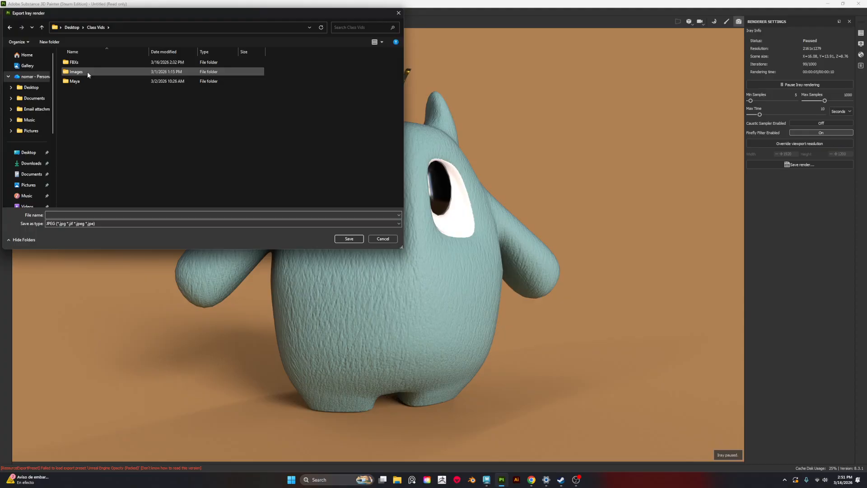
pyautogui.rightClick(76, 109)
pyautogui.moveTo(120, 172)
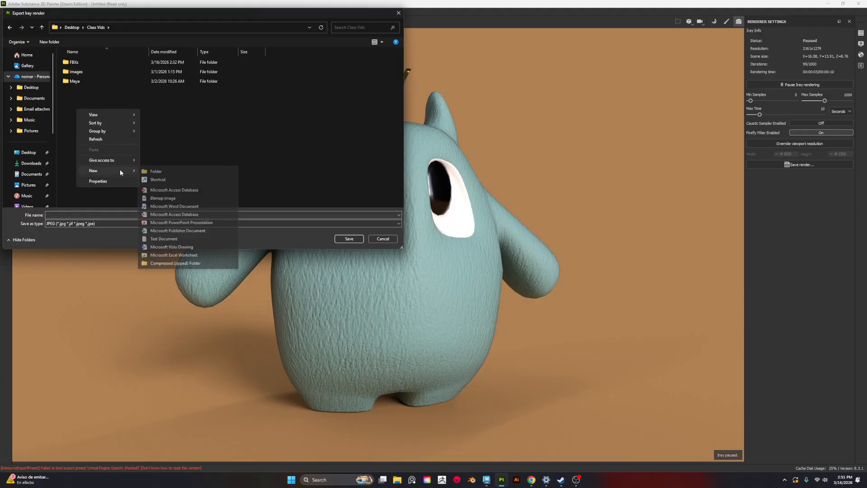
pyautogui.click(164, 171)
pyautogui.write('Texturing')
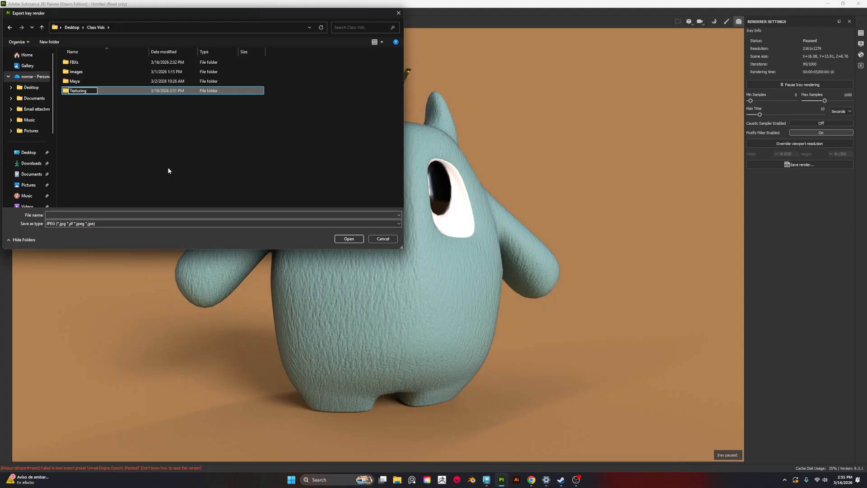
pyautogui.click(170, 173)
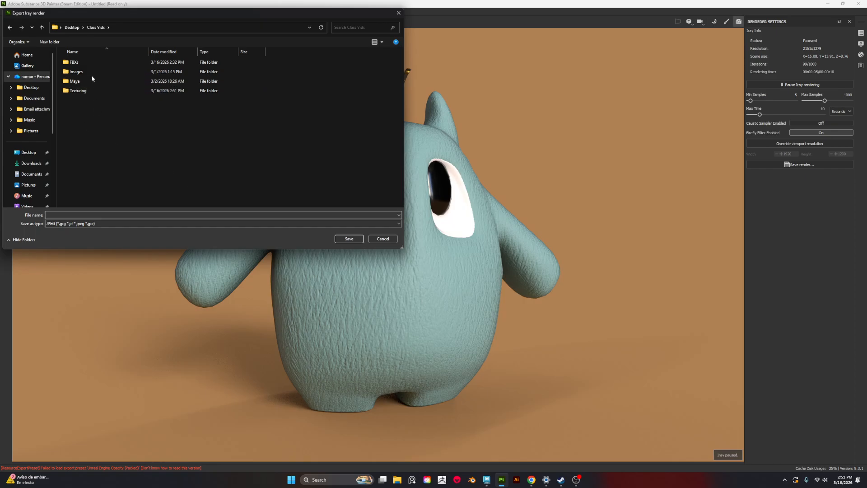
# Save the Iray render as a JPEG named Test in the Texturing folder
pyautogui.doubleClick(90, 91)
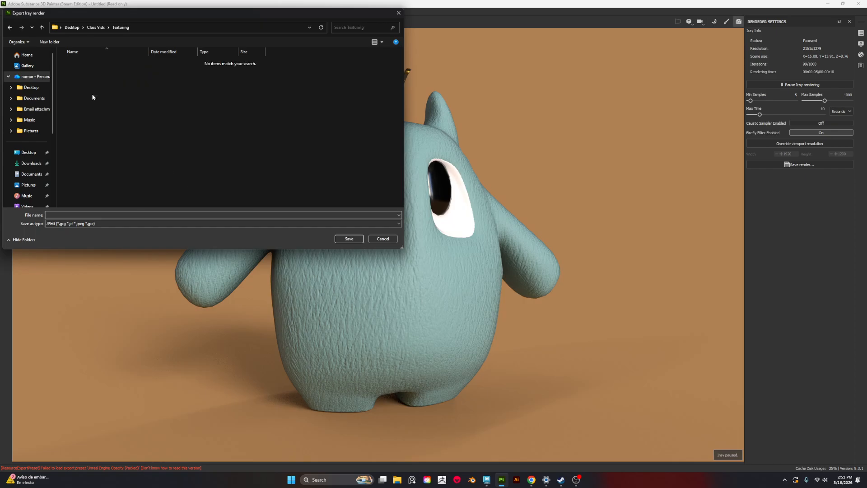
pyautogui.click(82, 213)
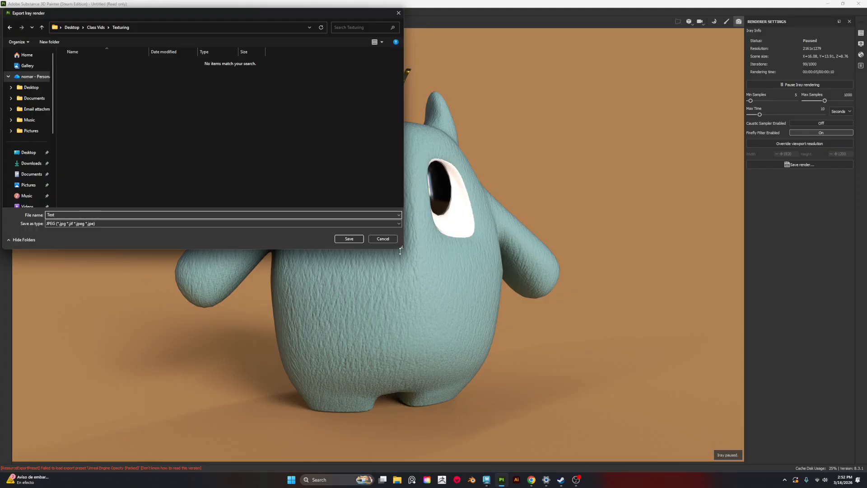
pyautogui.click(350, 241)
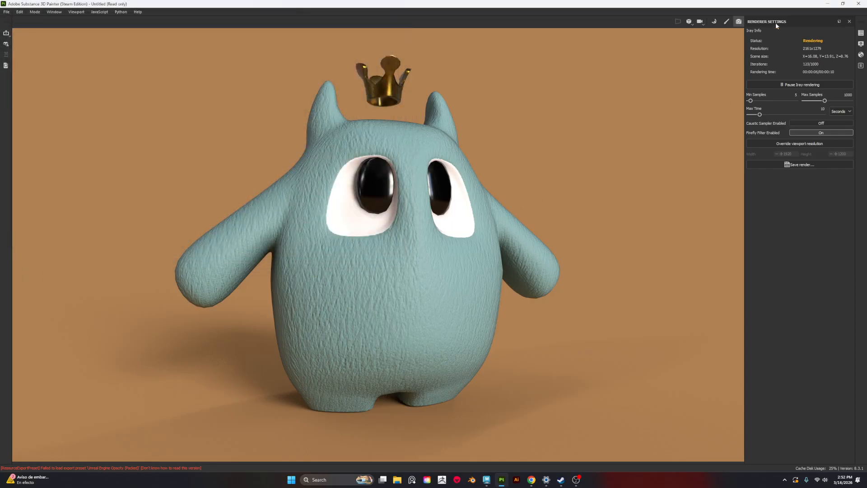
# Return to painting mode and save the project as LilGuy_TXT in Desktop > Class Vids > Texturing
pyautogui.click(726, 21)
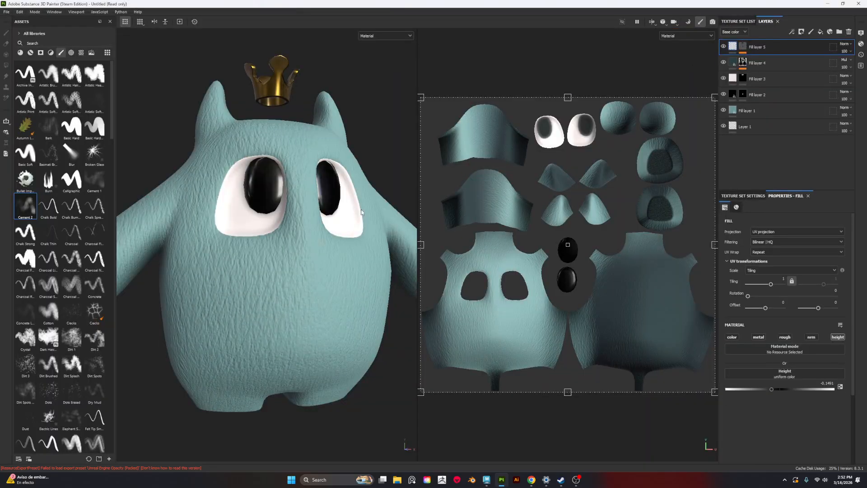
pyautogui.scroll(-2, 361, 212)
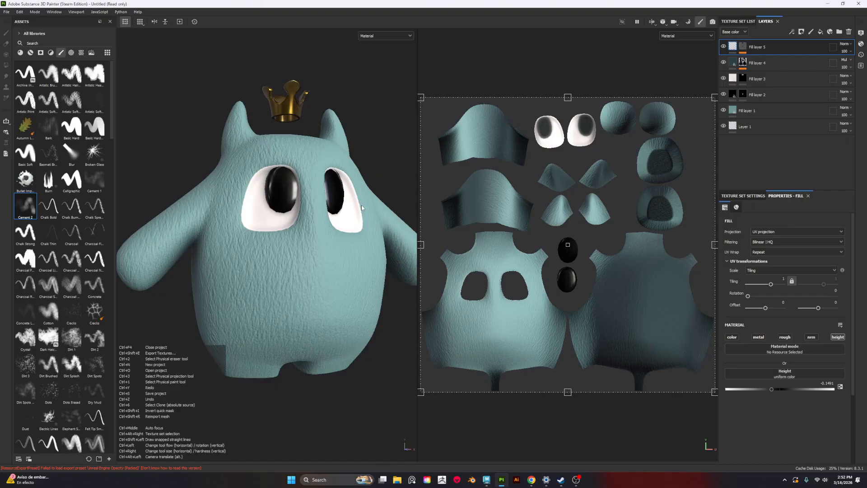
pyautogui.hotkey('ctrl', 's')
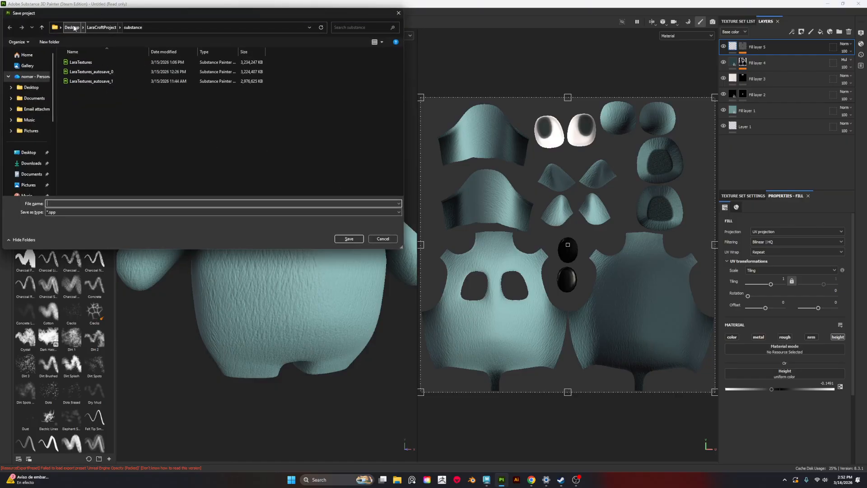
pyautogui.click(72, 28)
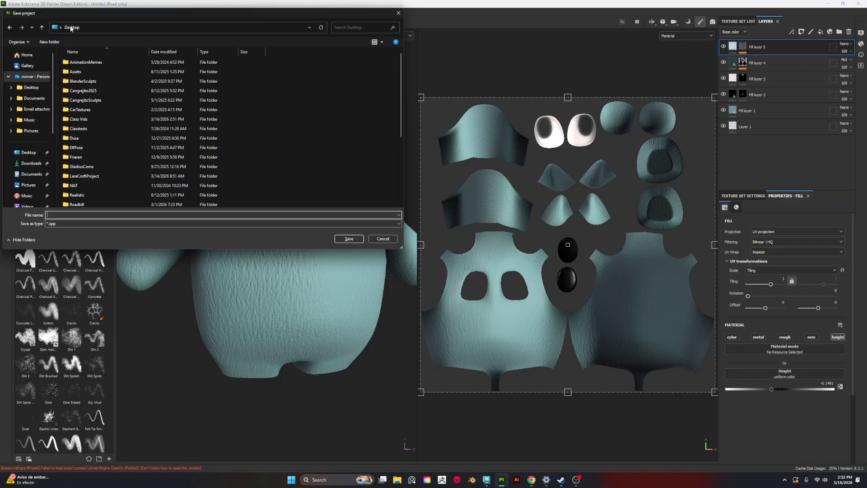
pyautogui.doubleClick(90, 120)
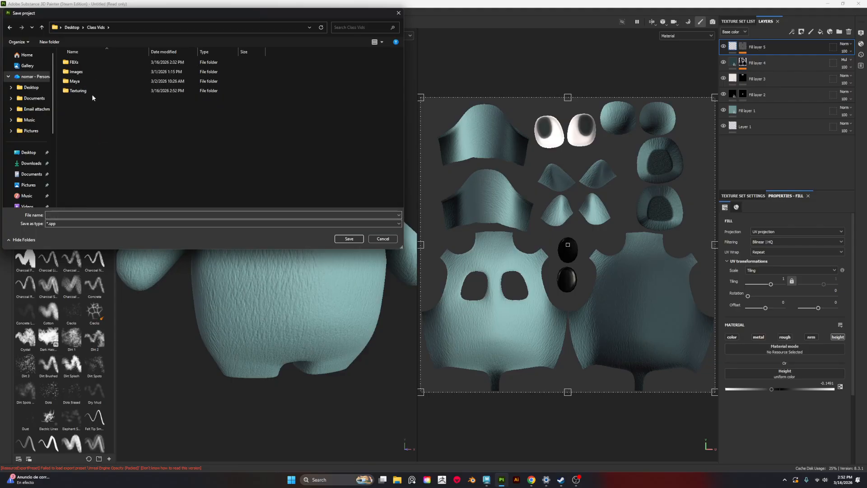
pyautogui.doubleClick(89, 93)
pyautogui.click(73, 214)
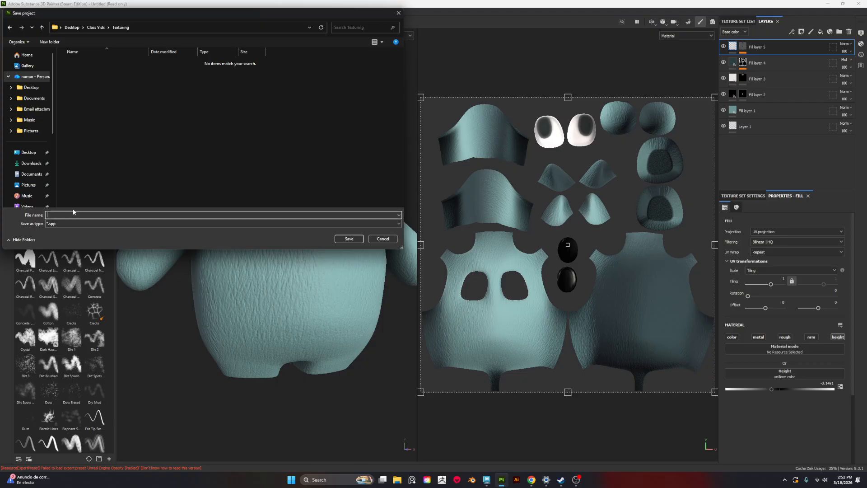
pyautogui.write('LilGuy_TXT')
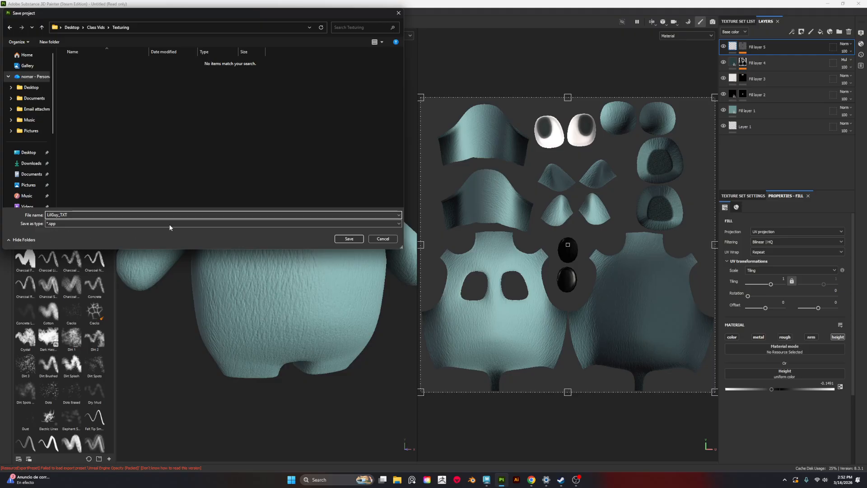
pyautogui.click(356, 241)
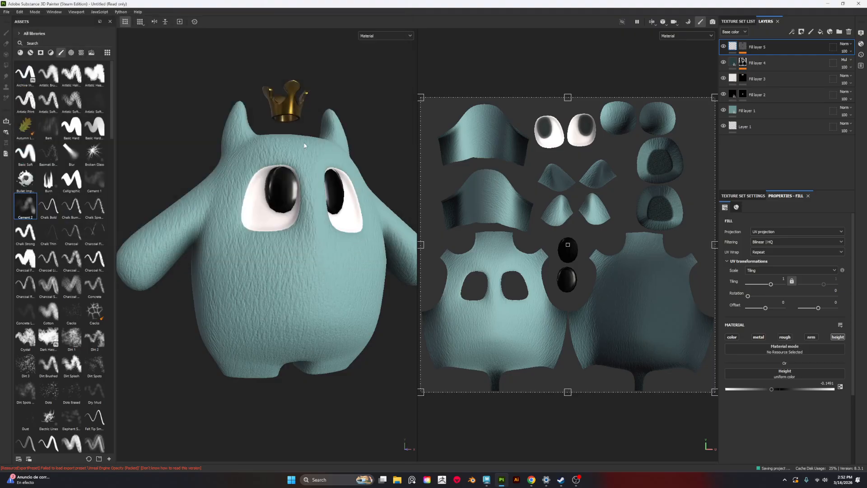
# Change Fill layer 1's base color to a slightly bluer teal, RGB 0.428, 0.607, 0.628
pyautogui.moveTo(353, 170)
pyautogui.keyDown('alt'); pyautogui.mouseDown()
pyautogui.moveTo(341, 163)
pyautogui.moveTo(349, 187)
pyautogui.mouseUp(); pyautogui.keyUp('alt')
pyautogui.click(732, 114)
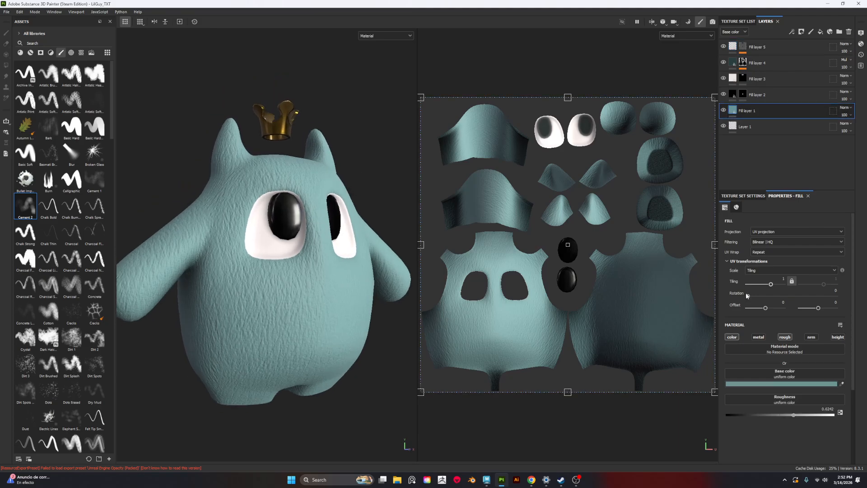
pyautogui.click(773, 384)
pyautogui.moveTo(671, 285)
pyautogui.mouseDown()
pyautogui.moveTo(671, 307)
pyautogui.moveTo(672, 254)
pyautogui.moveTo(670, 281)
pyautogui.mouseUp()
pyautogui.click(612, 271)
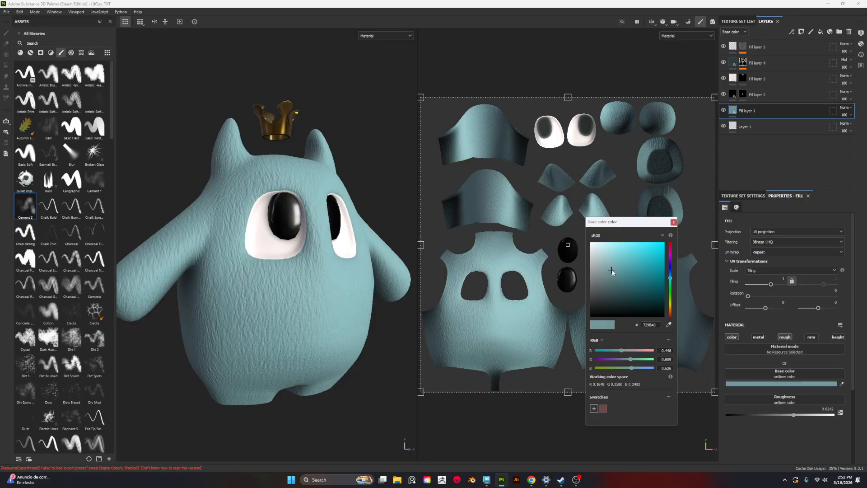
# Enable the metallic channel on Fill layer 1 and set its metallic value to 0
pyautogui.keyDown('alt'); pyautogui.moveTo(291, 251); pyautogui.dragTo(334, 260); pyautogui.keyUp('alt')
pyautogui.keyDown('alt'); pyautogui.moveTo(333, 260); pyautogui.dragTo(270, 247, button='right'); pyautogui.keyUp('alt')
pyautogui.keyDown('alt'); pyautogui.moveTo(270, 247); pyautogui.dragTo(253, 216); pyautogui.keyUp('alt')
pyautogui.keyDown('alt'); pyautogui.moveTo(253, 216); pyautogui.dragTo(264, 229, button='middle'); pyautogui.keyUp('alt')
pyautogui.keyDown('alt'); pyautogui.moveTo(265, 230); pyautogui.dragTo(232, 159, button='right'); pyautogui.keyUp('alt')
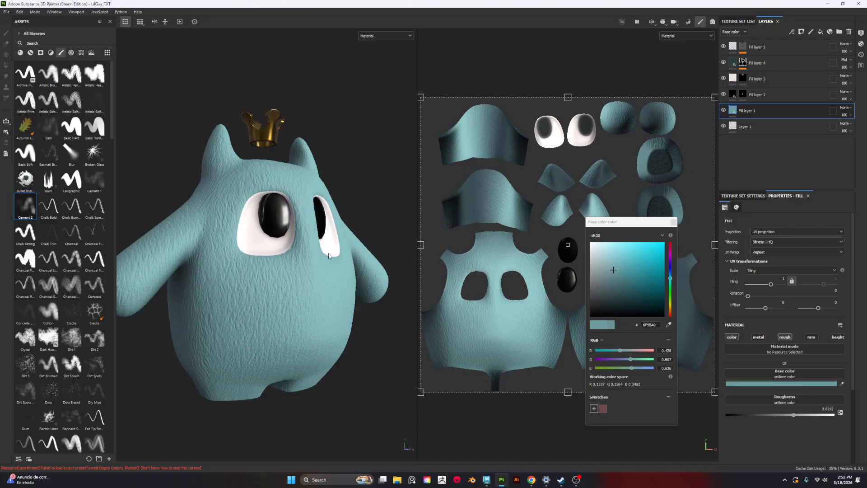
pyautogui.keyDown('alt'); pyautogui.moveTo(329, 256); pyautogui.dragTo(290, 247); pyautogui.keyUp('alt')
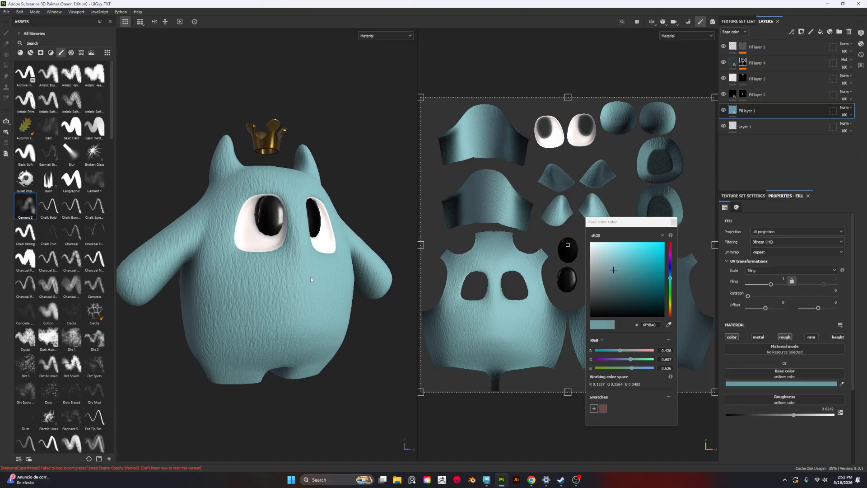
pyautogui.click(761, 338)
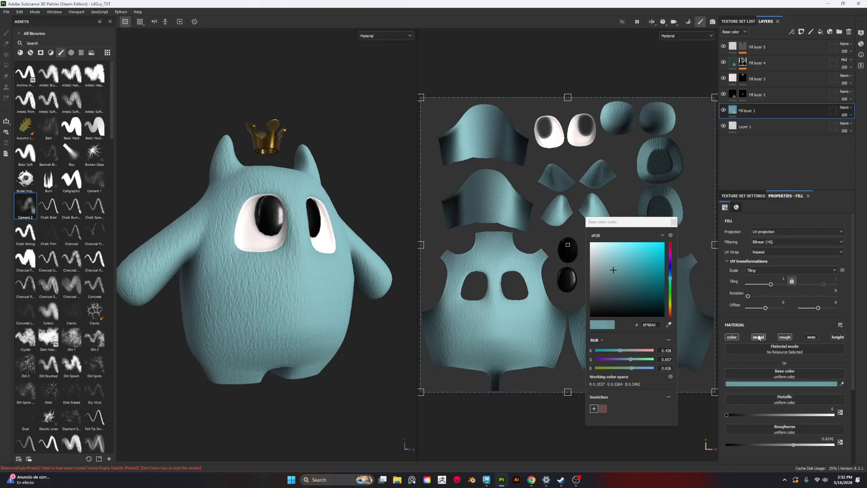
pyautogui.moveTo(763, 415); pyautogui.dragTo(725, 415)
pyautogui.scroll(-1, 770, 367)
pyautogui.scroll(-2, 772, 366)
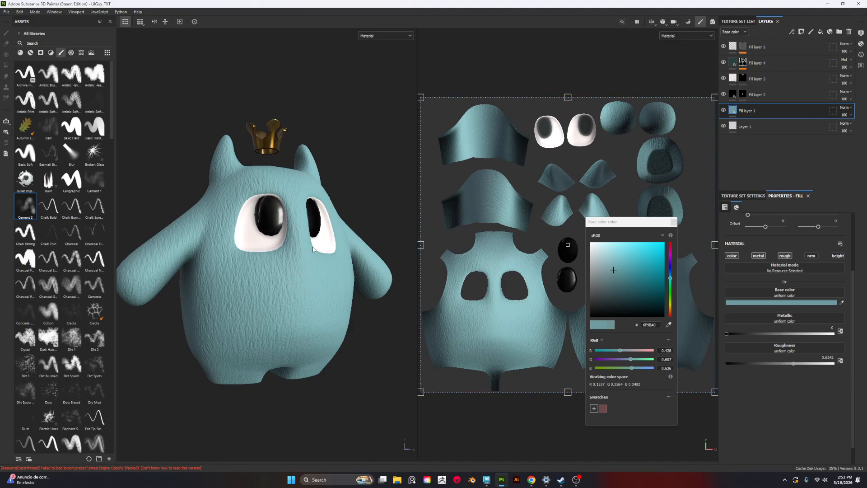
pyautogui.keyDown('alt'); pyautogui.moveTo(244, 211); pyautogui.dragTo(207, 231); pyautogui.keyUp('alt')
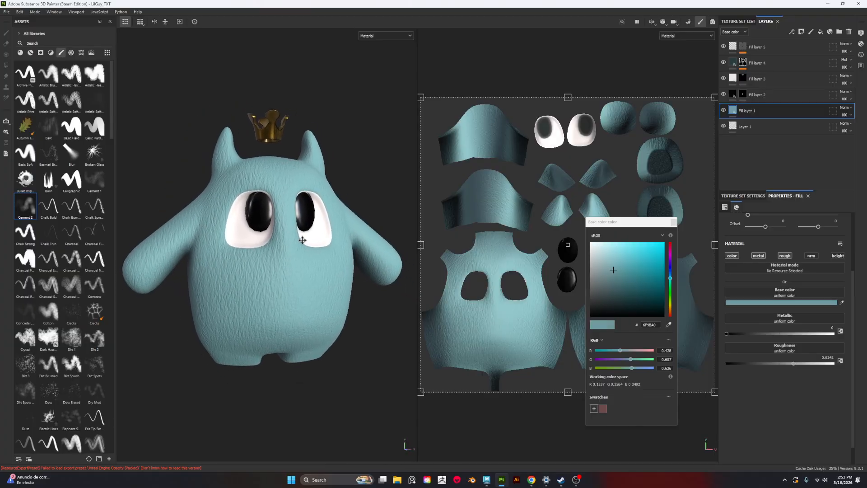
pyautogui.keyDown('alt'); pyautogui.moveTo(302, 240); pyautogui.dragTo(309, 247, button='right'); pyautogui.keyUp('alt')
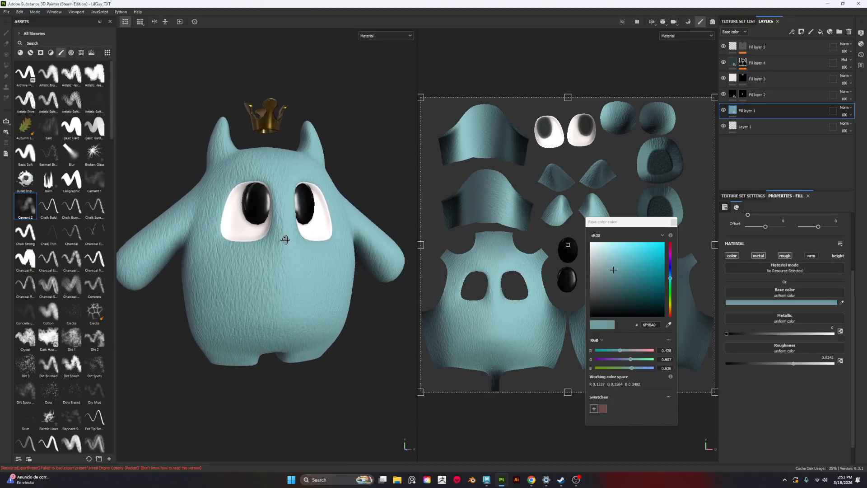
pyautogui.keyDown('alt'); pyautogui.moveTo(285, 240); pyautogui.dragTo(290, 244); pyautogui.keyUp('alt')
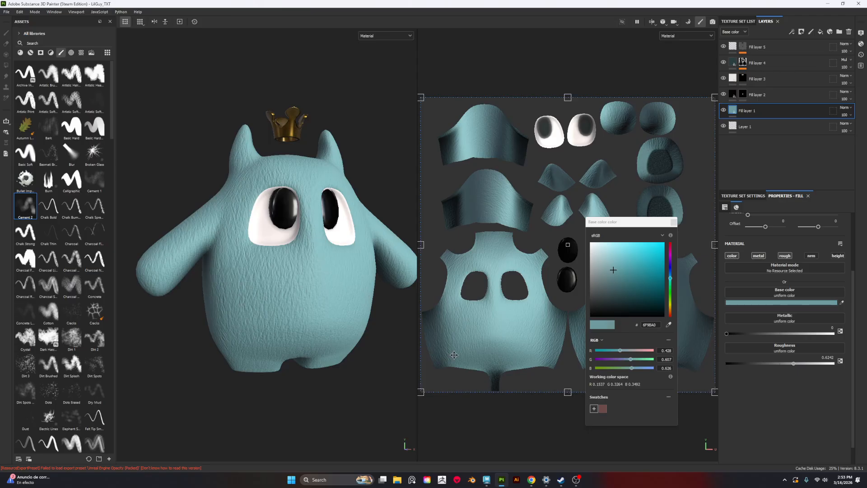
pyautogui.keyDown('alt'); pyautogui.moveTo(343, 293); pyautogui.dragTo(258, 161); pyautogui.keyUp('alt')
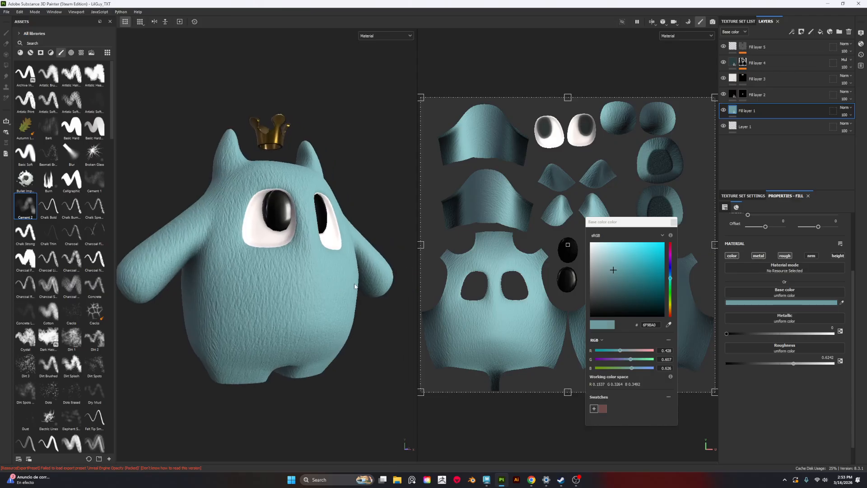